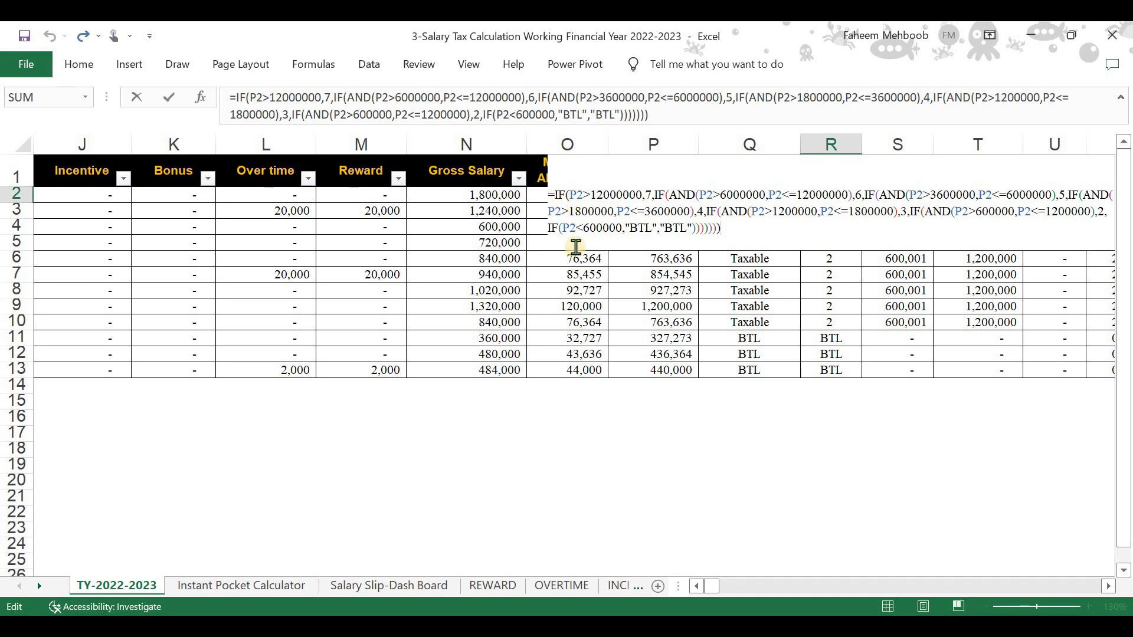
# Commit R2's nested IF tax-slab formula, which returns slab 3, and switch to the Bulk Salary Tax Calculation notes.
pyautogui.hotkey('ctrl', 'Return')
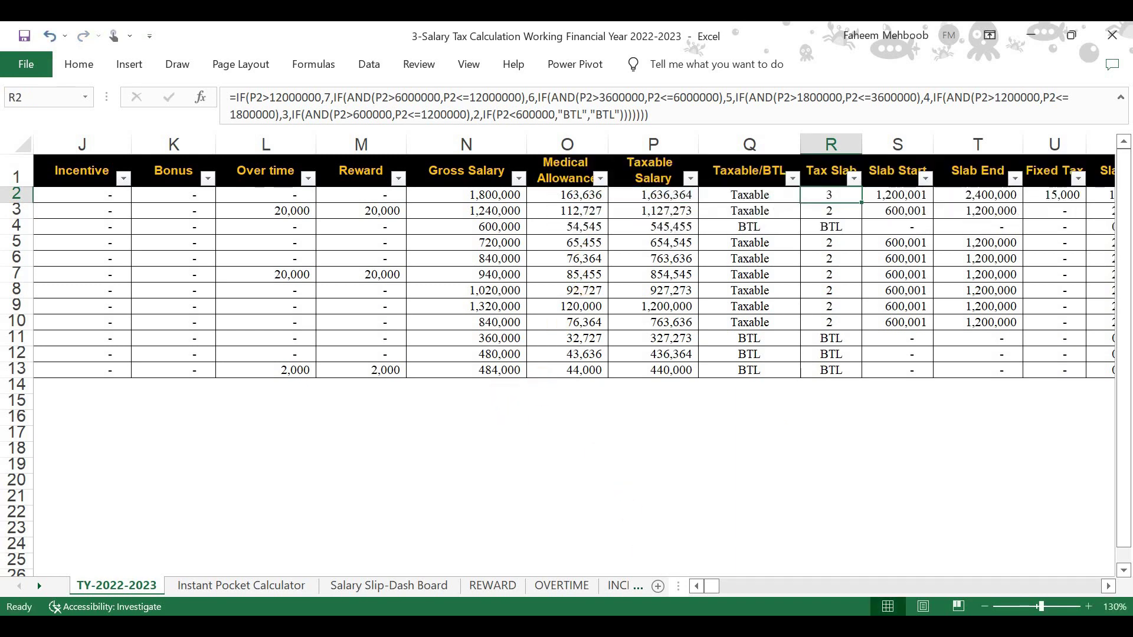
pyautogui.hotkey('alt', 'Tab')
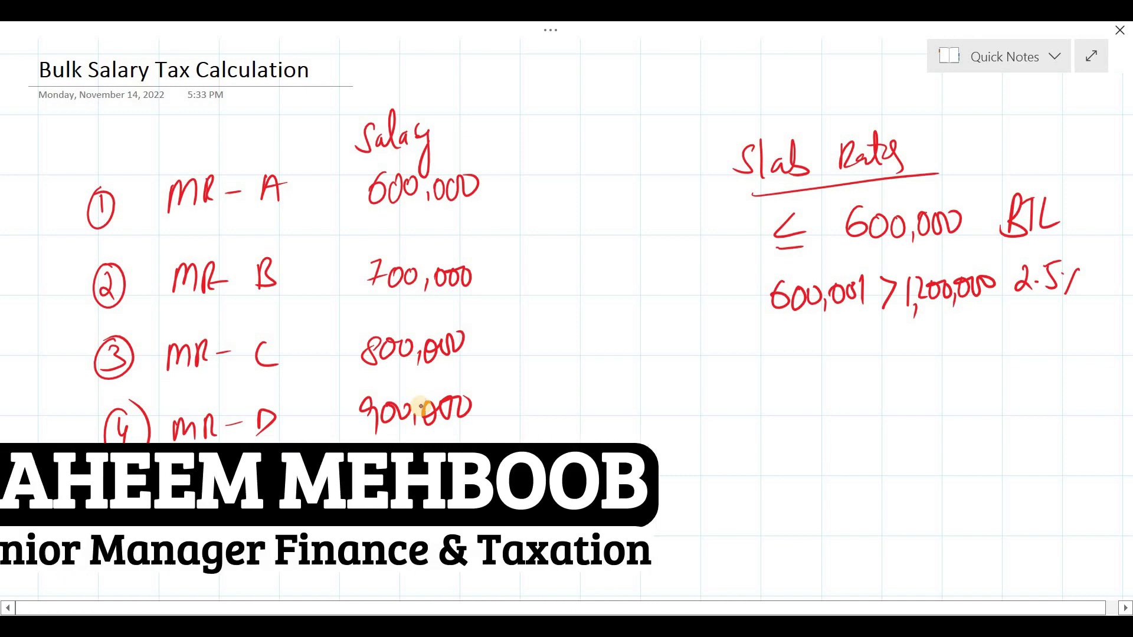
# Bracket employees 1–4's salaries and handwrite the list of pay components beneath them.
pyautogui.moveTo(67, 202); pyautogui.dragTo(80, 443)
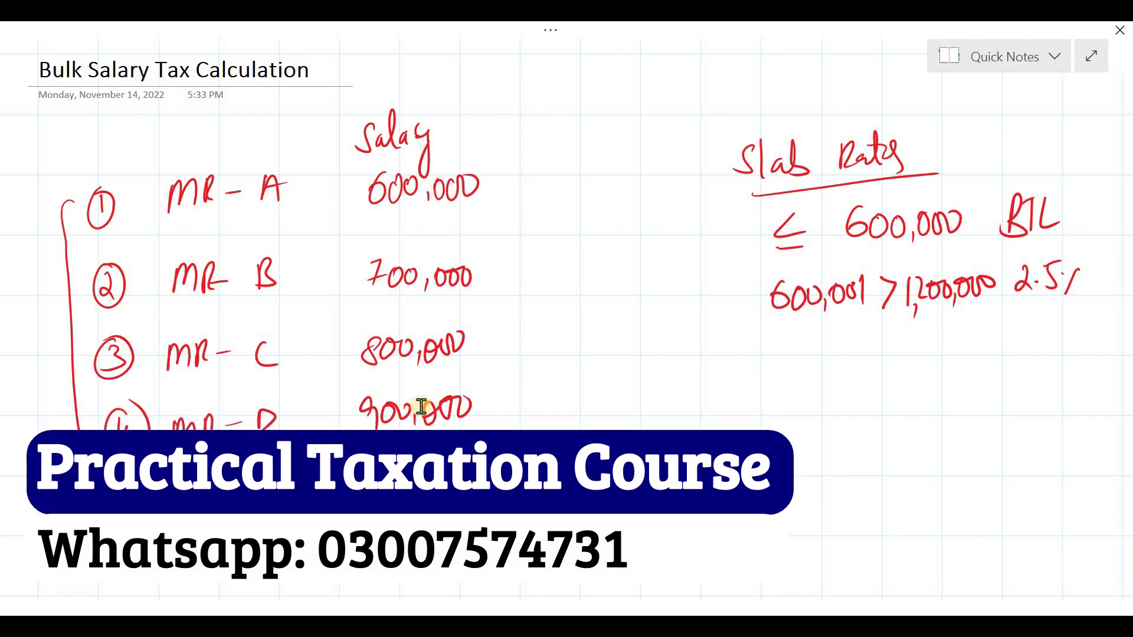
pyautogui.moveTo(356, 507)
pyautogui.mouseDown()
pyautogui.moveTo(383, 500)
pyautogui.moveTo(366, 486)
pyautogui.moveTo(412, 495)
pyautogui.moveTo(427, 483)
pyautogui.mouseUp()
pyautogui.moveTo(324, 538); pyautogui.dragTo(417, 522)
pyautogui.moveTo(325, 572)
pyautogui.mouseDown()
pyautogui.moveTo(354, 561)
pyautogui.moveTo(351, 576)
pyautogui.moveTo(390, 569)
pyautogui.mouseUp()
pyautogui.moveTo(389, 560); pyautogui.dragTo(431, 547)
pyautogui.moveTo(340, 595)
pyautogui.mouseDown()
pyautogui.moveTo(365, 590)
pyautogui.moveTo(362, 599)
pyautogui.moveTo(419, 576)
pyautogui.mouseUp()
# Bracket the pay-component list, label and underline it as tax, and tick the 600,000 salary.
pyautogui.moveTo(446, 520); pyautogui.dragTo(454, 552)
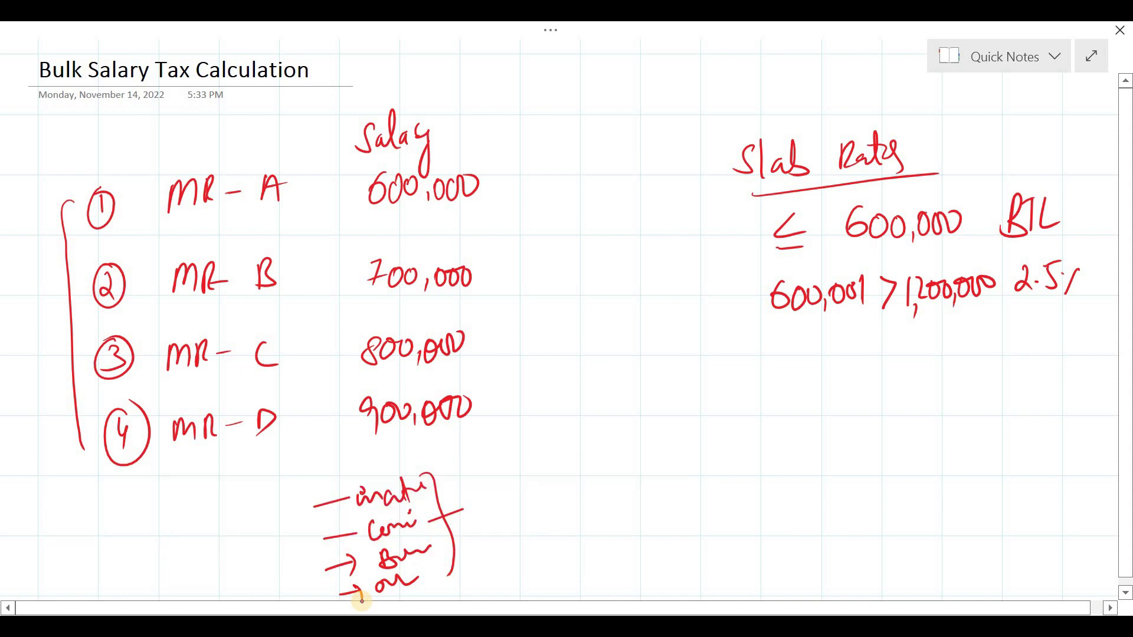
pyautogui.moveTo(469, 504)
pyautogui.mouseDown()
pyautogui.moveTo(484, 514)
pyautogui.moveTo(527, 485)
pyautogui.mouseUp()
pyautogui.moveTo(485, 536); pyautogui.dragTo(558, 506)
pyautogui.moveTo(493, 175); pyautogui.dragTo(577, 133)
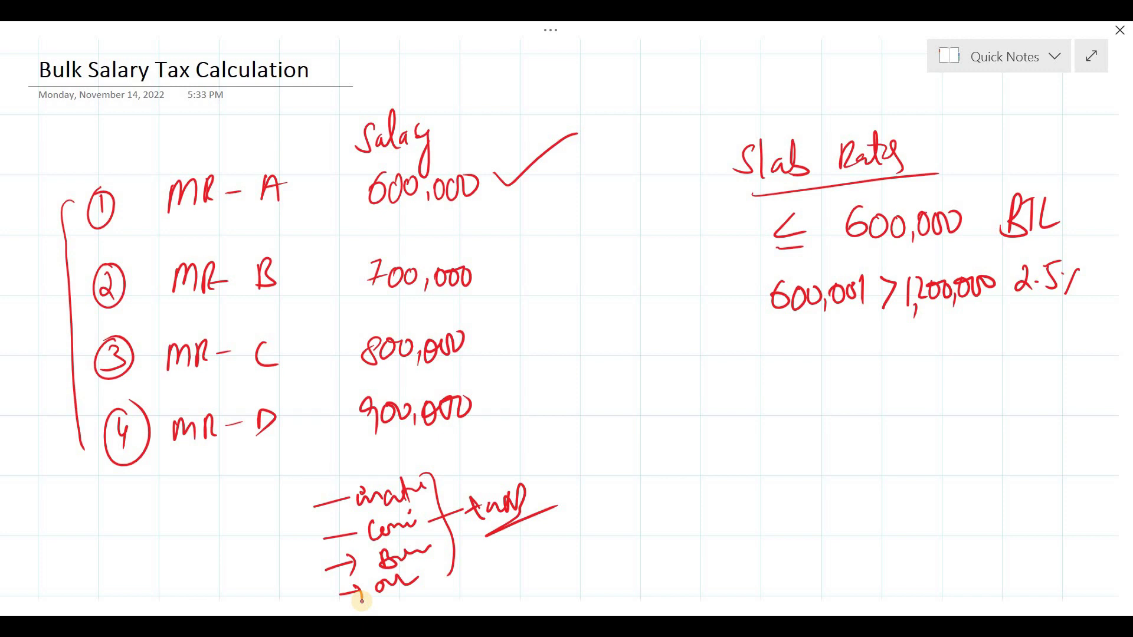
# Circle the 600,000 and 700,000 salaries and tick the pay components in the list.
pyautogui.moveTo(408, 149)
pyautogui.mouseDown()
pyautogui.moveTo(381, 156)
pyautogui.moveTo(487, 218)
pyautogui.moveTo(414, 151)
pyautogui.mouseUp()
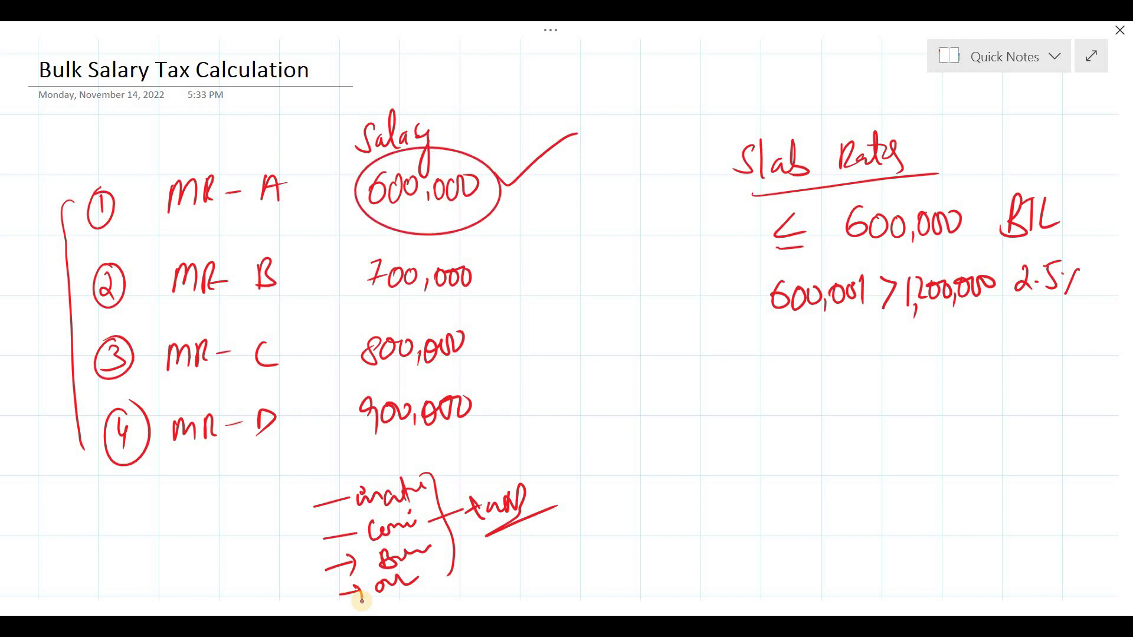
pyautogui.moveTo(413, 237)
pyautogui.mouseDown()
pyautogui.moveTo(413, 315)
pyautogui.moveTo(413, 238)
pyautogui.mouseUp()
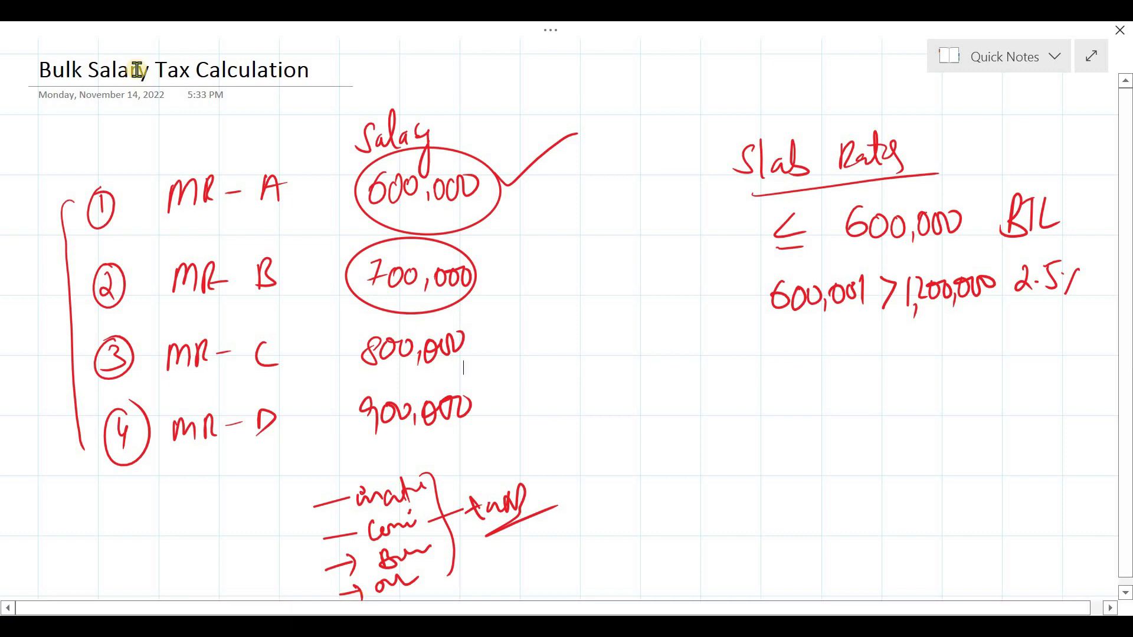
pyautogui.moveTo(254, 517)
pyautogui.mouseDown()
pyautogui.moveTo(267, 529)
pyautogui.moveTo(308, 473)
pyautogui.mouseUp()
pyautogui.moveTo(261, 564); pyautogui.dragTo(307, 523)
pyautogui.moveTo(285, 587); pyautogui.dragTo(330, 550)
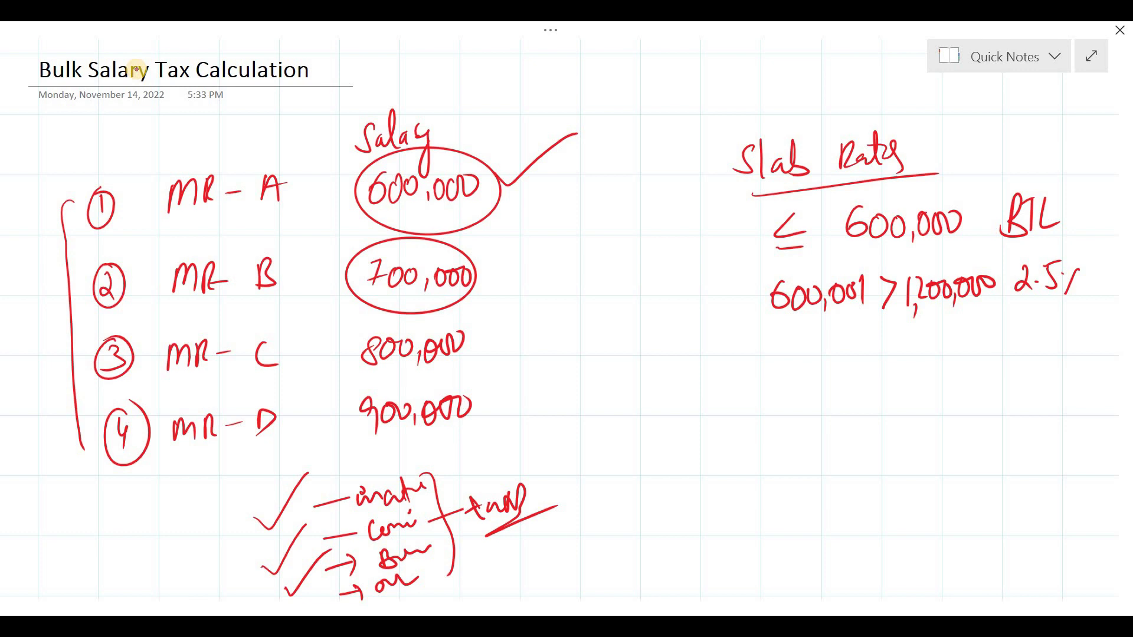
# Tick the up-to-600,000 slab line, circle the NIL and 2.5% slab results, and tick the bracketed list.
pyautogui.moveTo(713, 239); pyautogui.dragTo(773, 211)
pyautogui.moveTo(1033, 171)
pyautogui.mouseDown()
pyautogui.moveTo(1006, 248)
pyautogui.moveTo(1042, 172)
pyautogui.mouseUp()
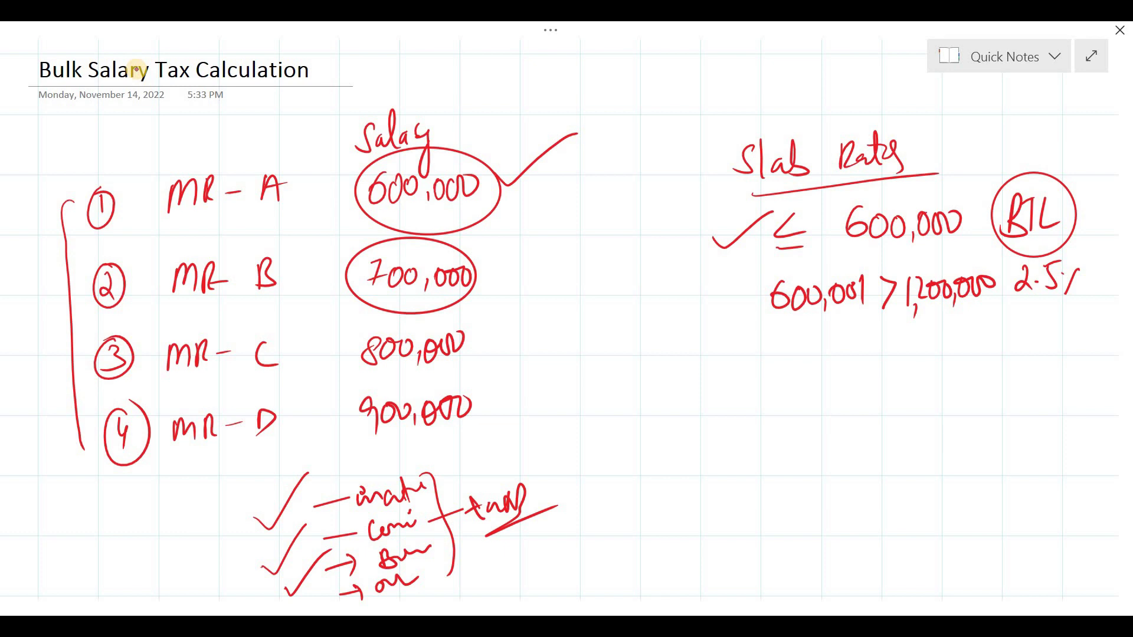
pyautogui.moveTo(1041, 237)
pyautogui.mouseDown()
pyautogui.moveTo(1012, 319)
pyautogui.moveTo(1059, 244)
pyautogui.mouseUp()
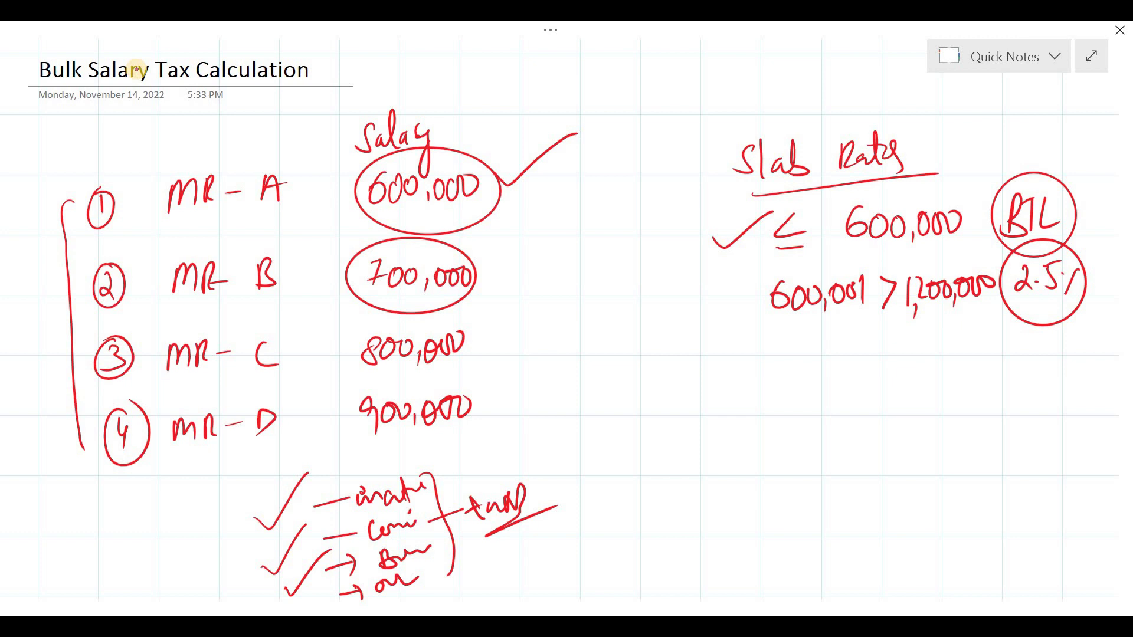
pyautogui.moveTo(443, 477); pyautogui.dragTo(494, 440)
# Add two more tick marks to the pay-component list, then return to the Excel salary tax workbook.
pyautogui.moveTo(312, 550); pyautogui.dragTo(352, 520)
pyautogui.moveTo(317, 592); pyautogui.dragTo(368, 542)
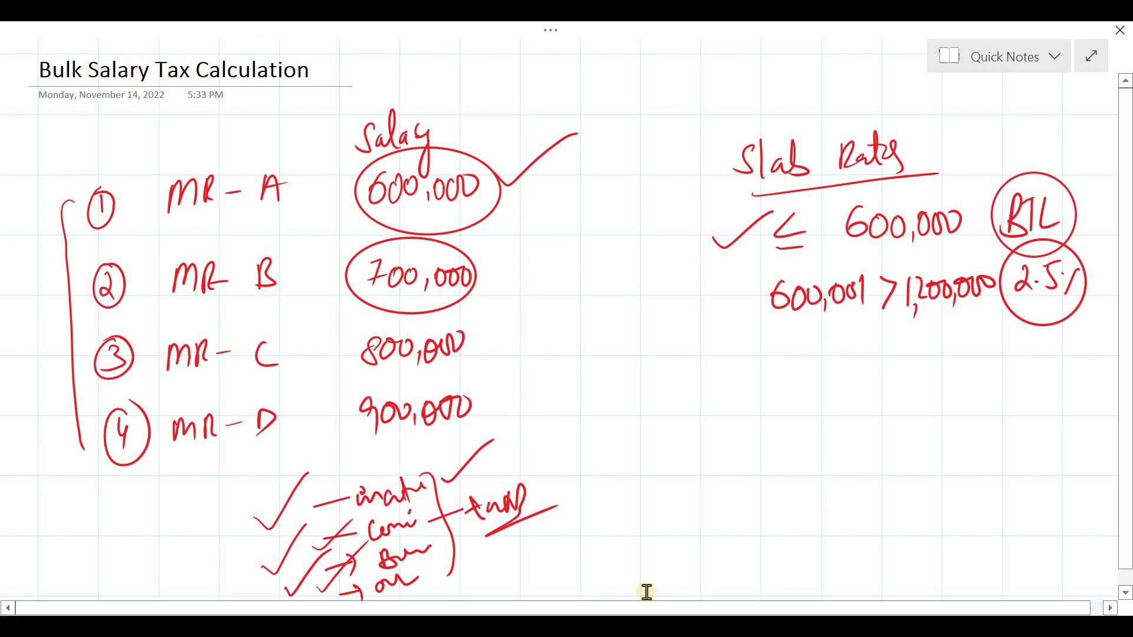
pyautogui.hotkey('alt', 'Tab')
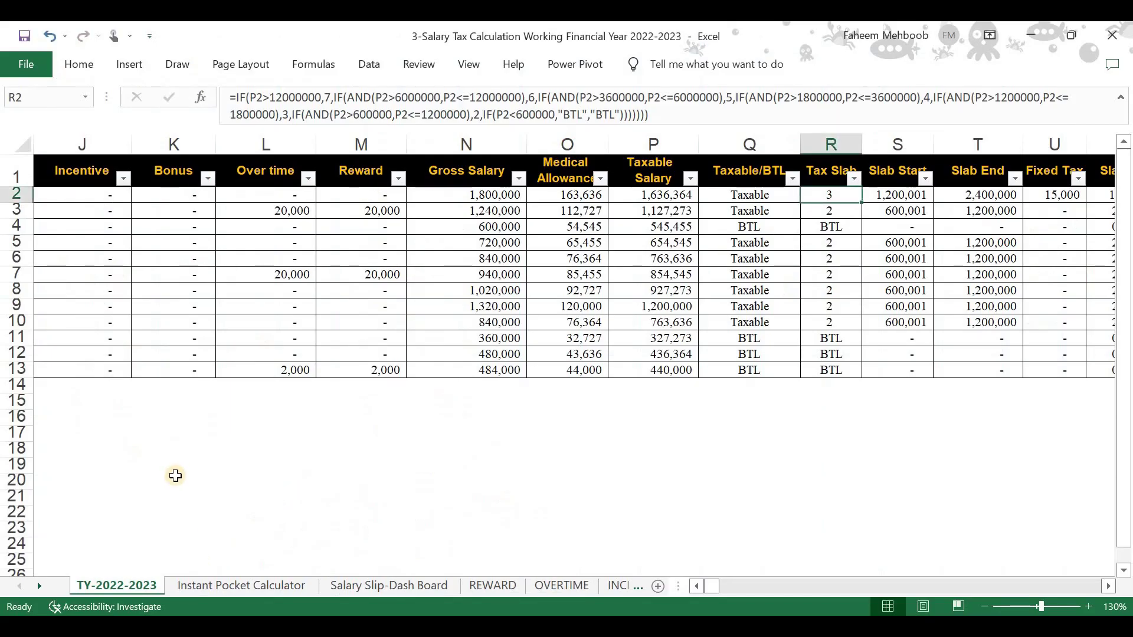
# Narrow the Employees Code and Date of Joining columns in the salary table.
pyautogui.click(701, 590)
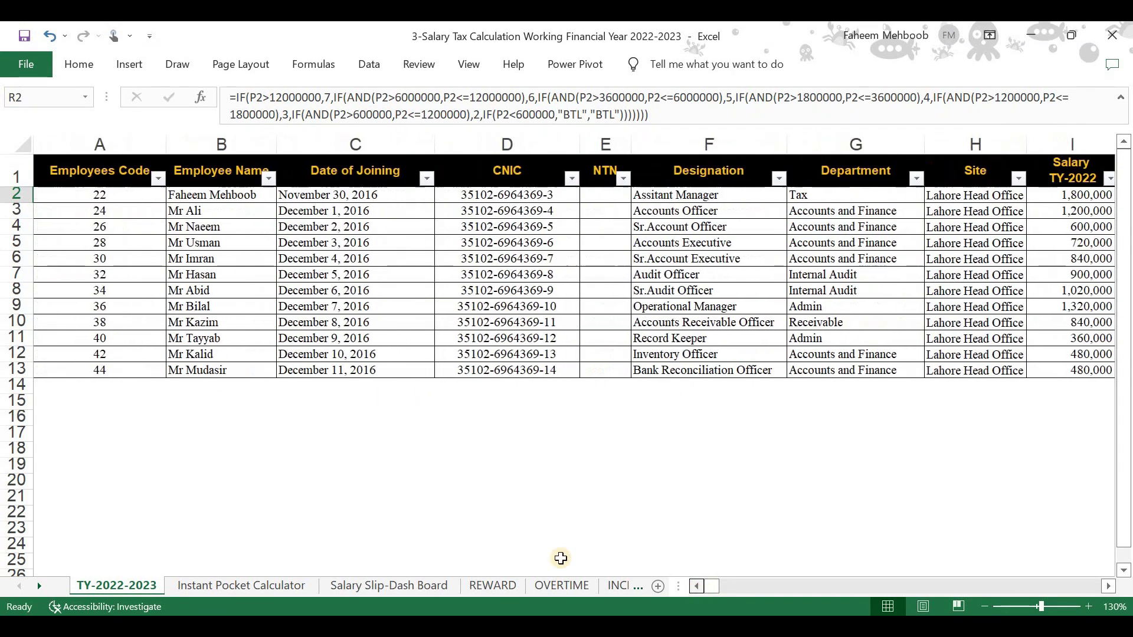
pyautogui.moveTo(170, 144); pyautogui.dragTo(115, 145)
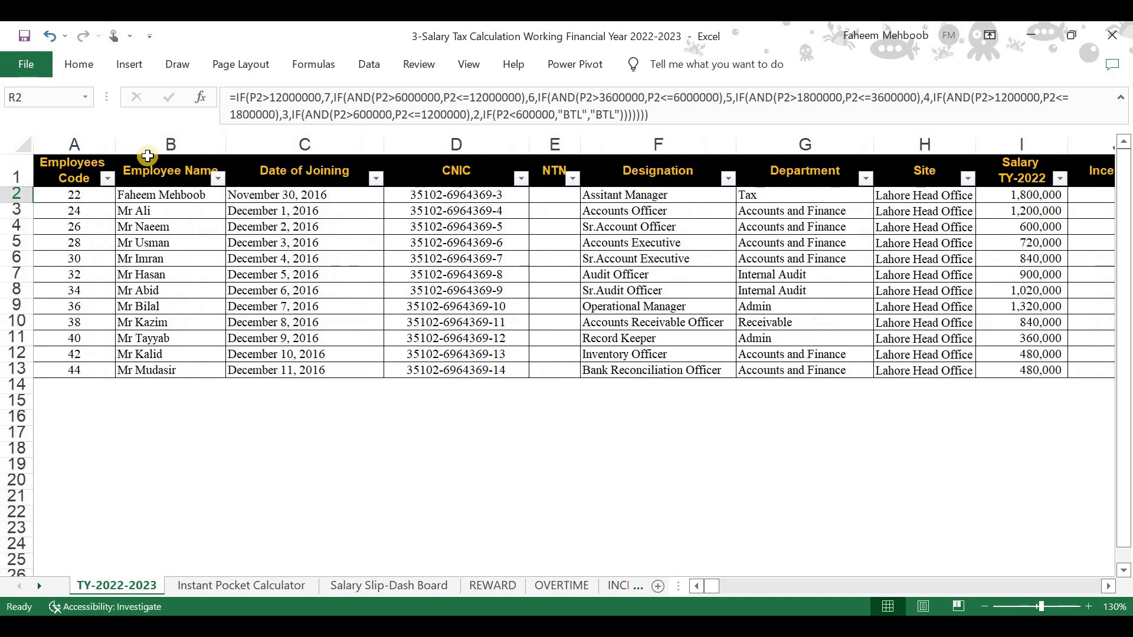
pyautogui.moveTo(384, 146); pyautogui.dragTo(355, 145)
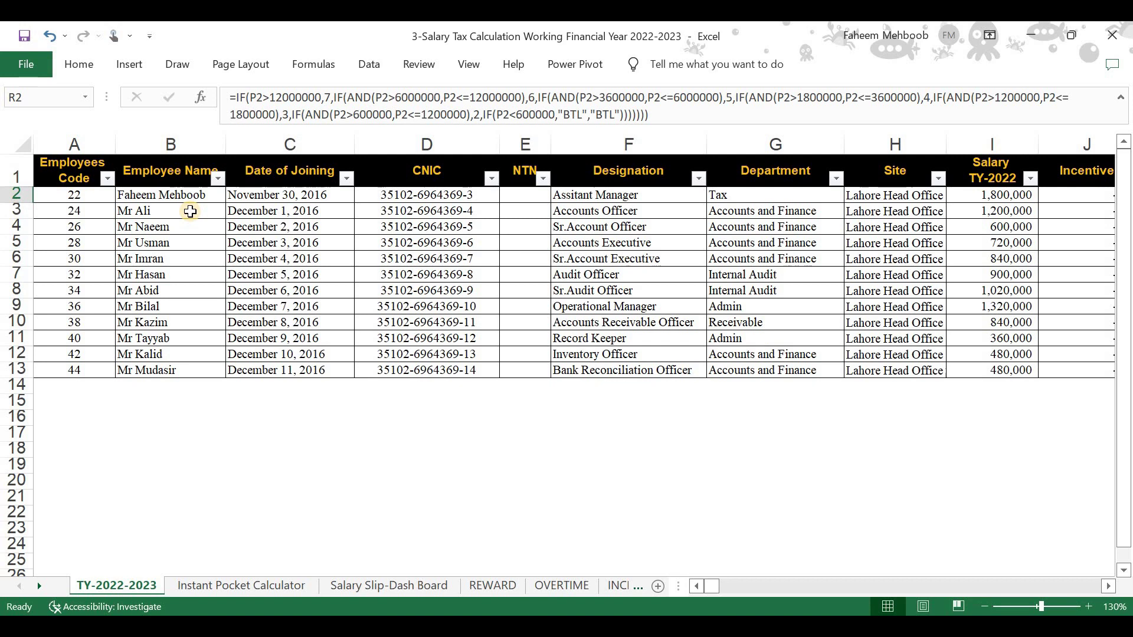
# Review the header cells from Employees Code through Employee Name and CNIC to Department.
pyautogui.click(107, 178)
pyautogui.press('Escape')
pyautogui.click(80, 176)
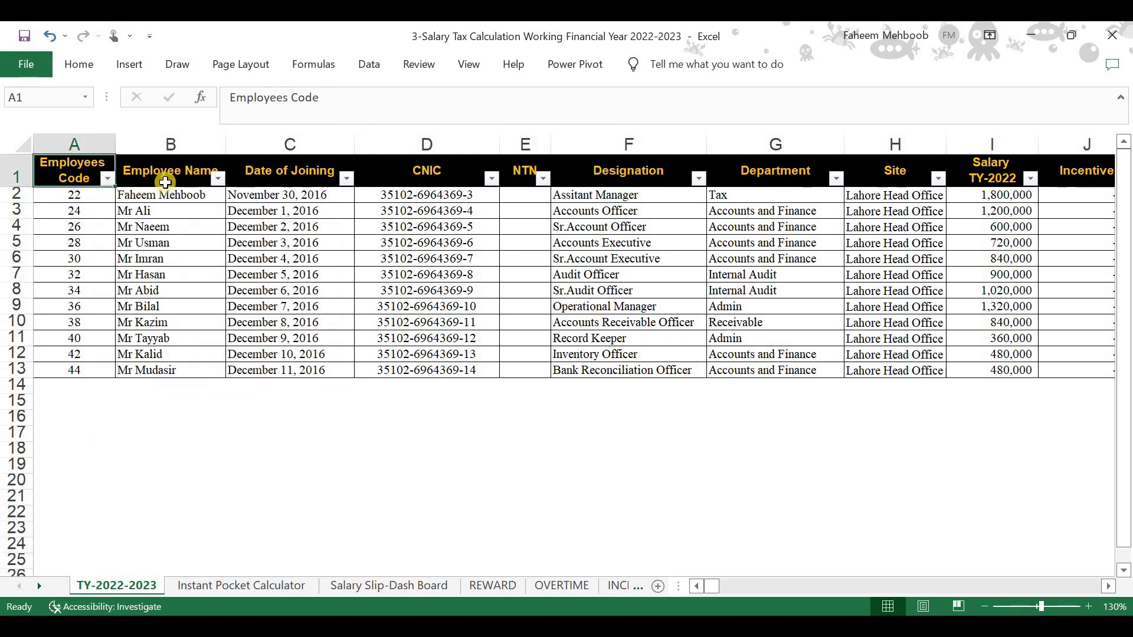
pyautogui.click(189, 175)
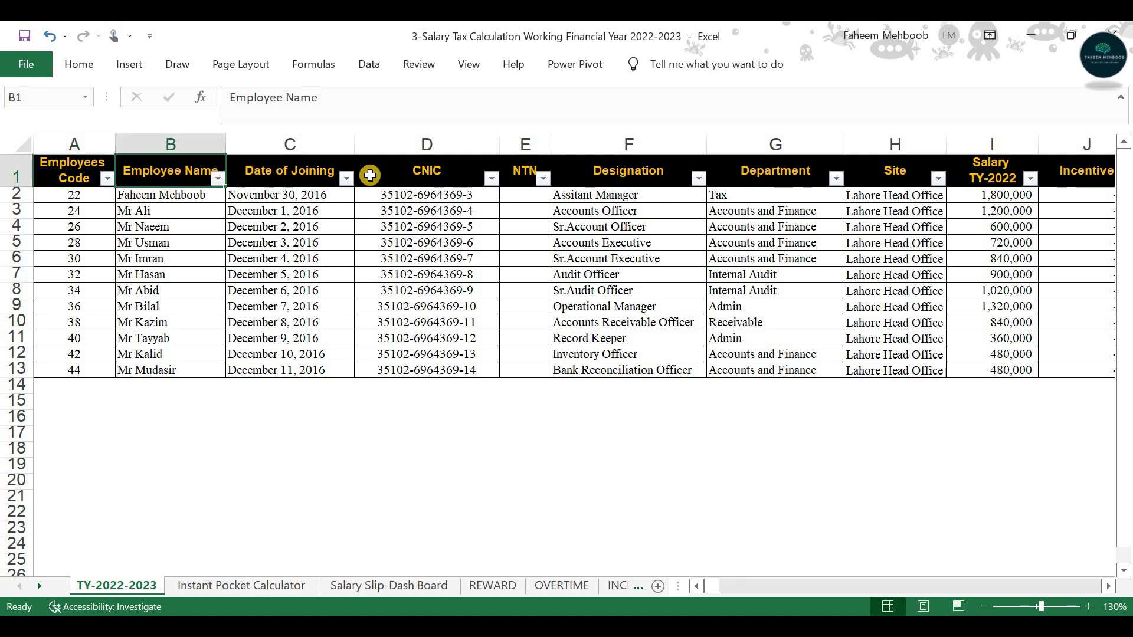
pyautogui.press('Right')
pyautogui.press('Right')
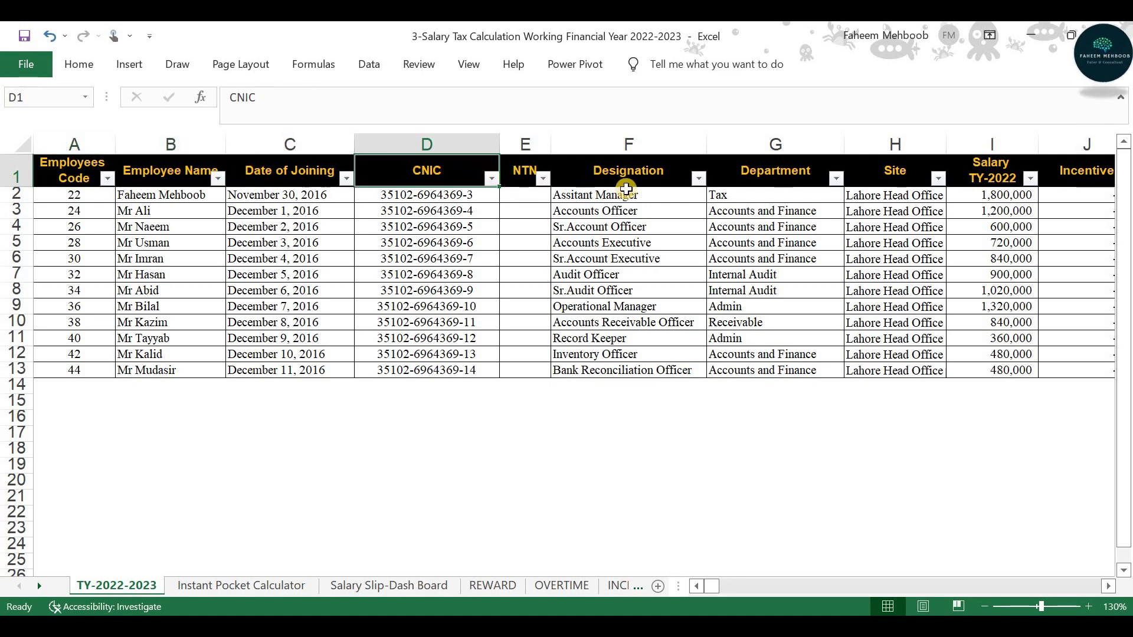
pyautogui.press('Right')
pyautogui.press('Right')
pyautogui.press('Right')
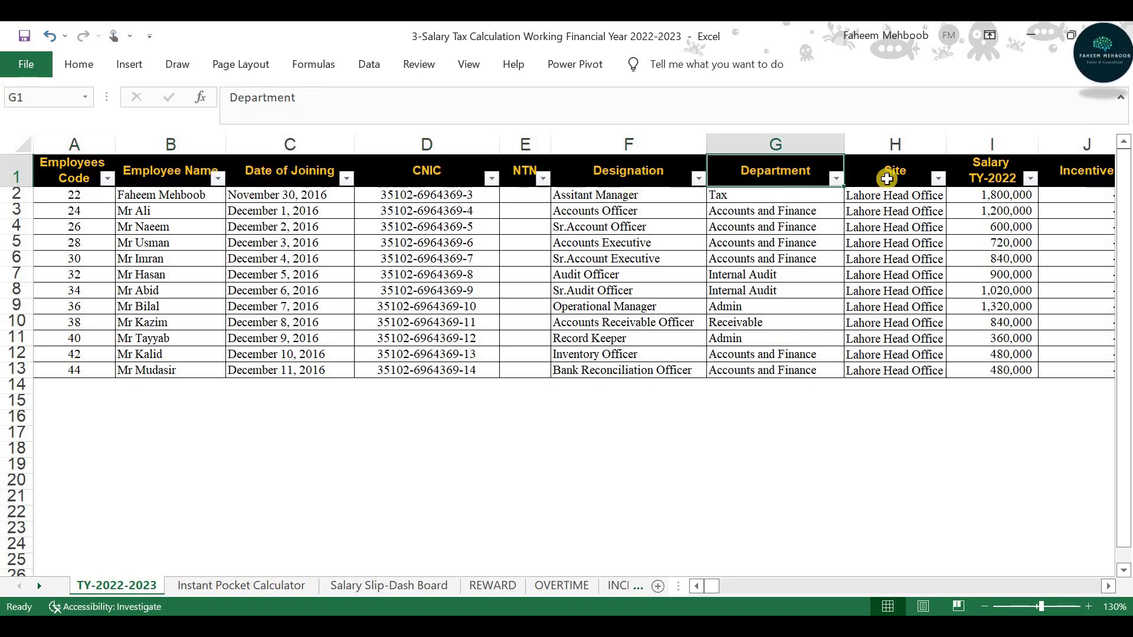
pyautogui.press('Right')
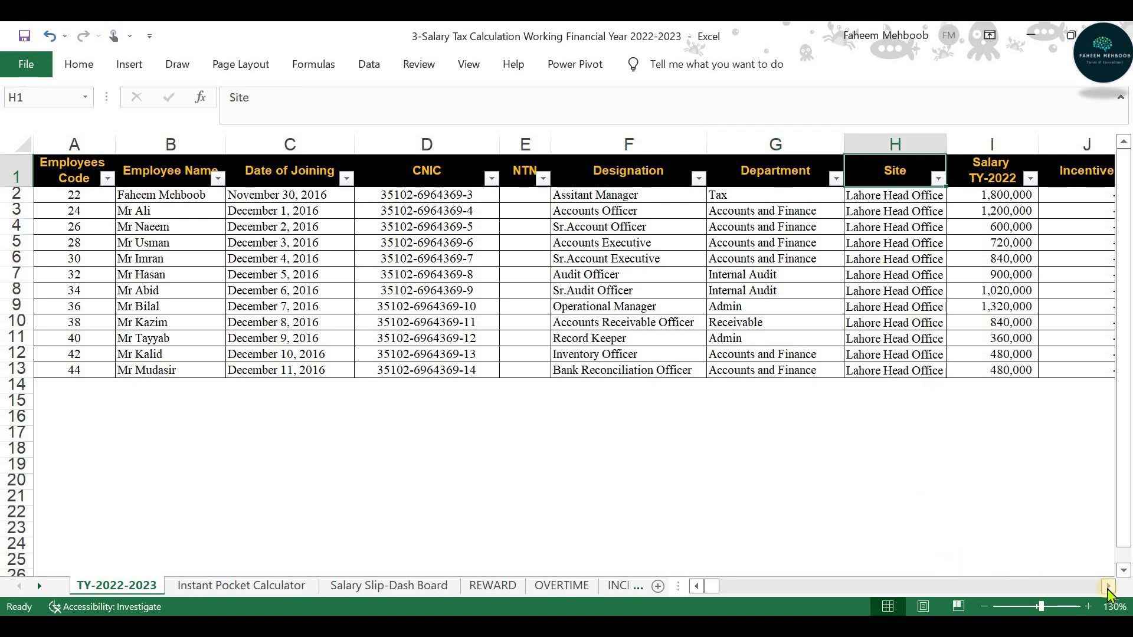
# Inspect row 2's salary, incentive, bonus, overtime, reward and gross salary cells, I2 to N2.
pyautogui.click(1112, 589)
pyautogui.click(1112, 588)
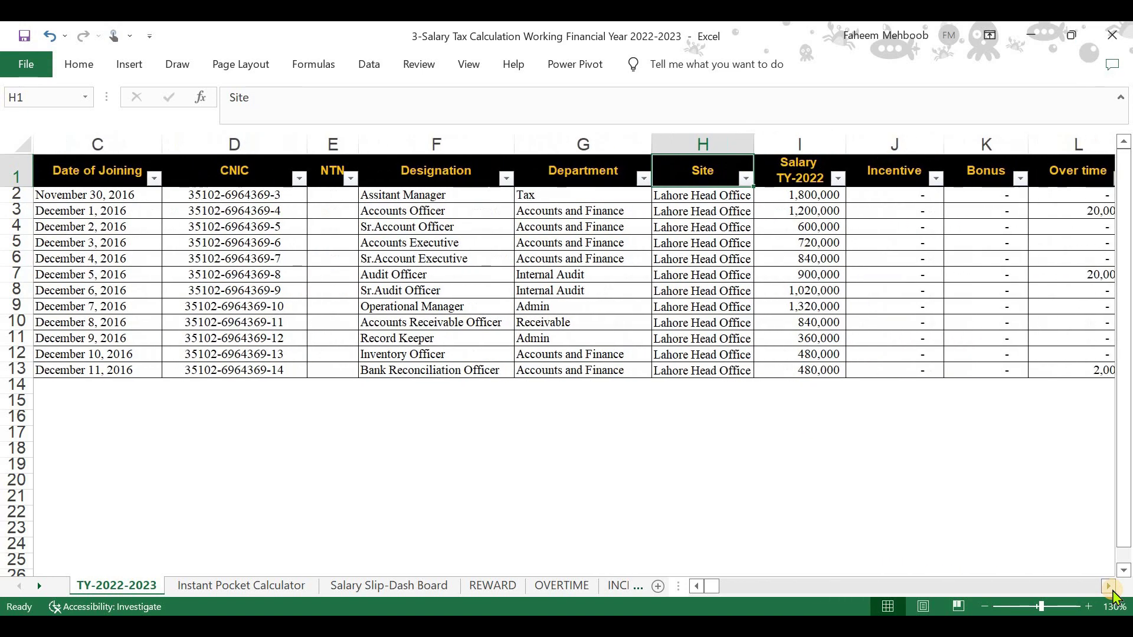
pyautogui.click(1112, 588)
pyautogui.click(1112, 588)
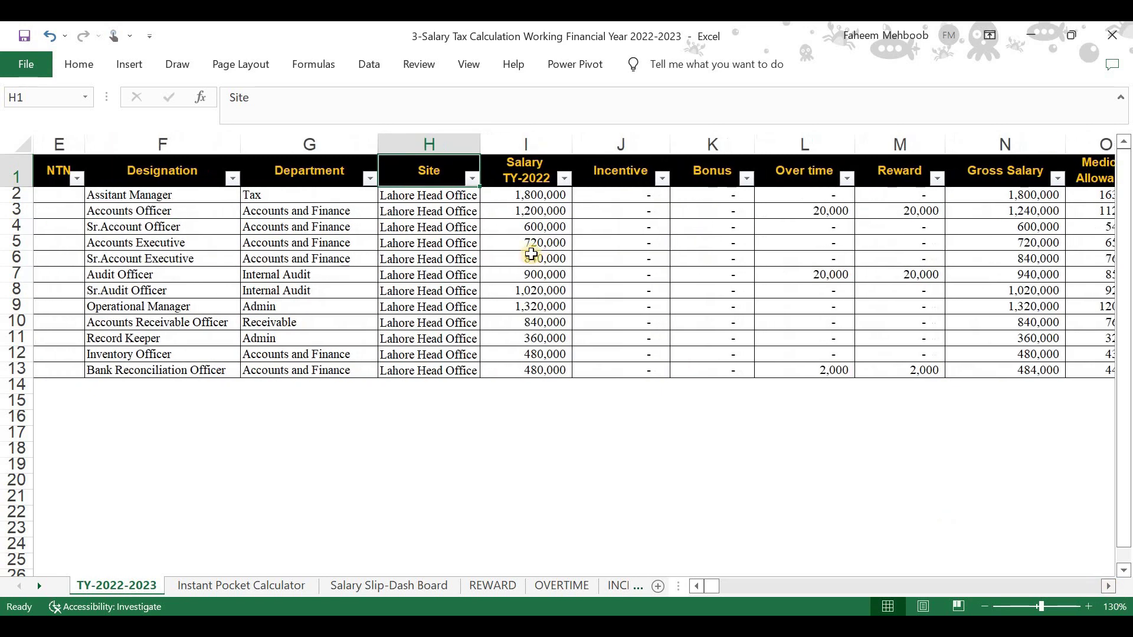
pyautogui.click(549, 196)
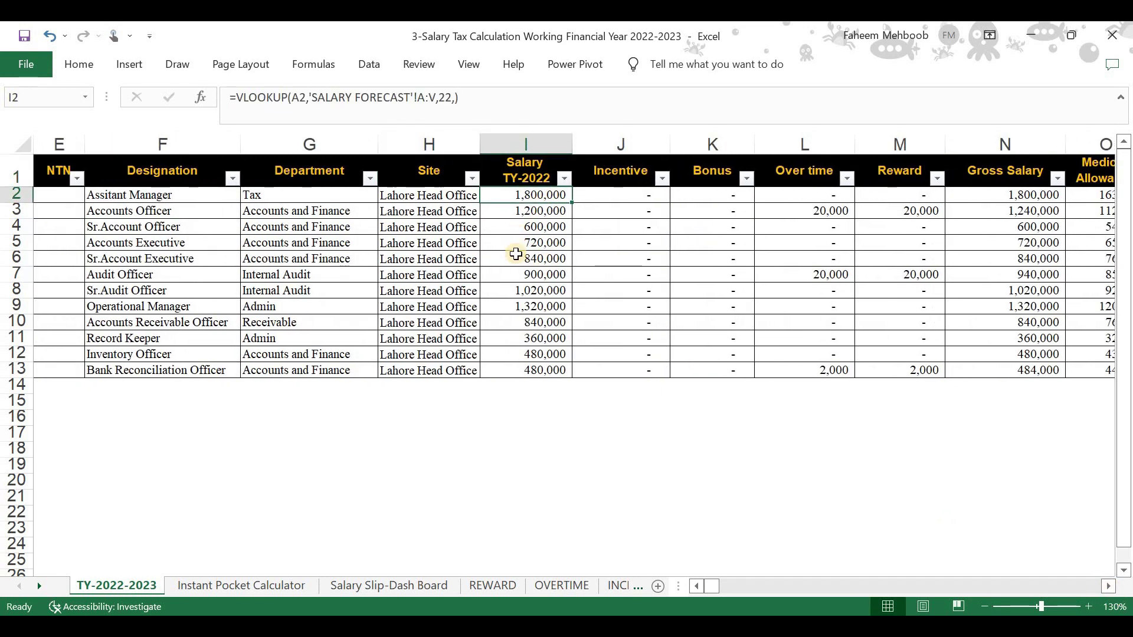
pyautogui.click(640, 200)
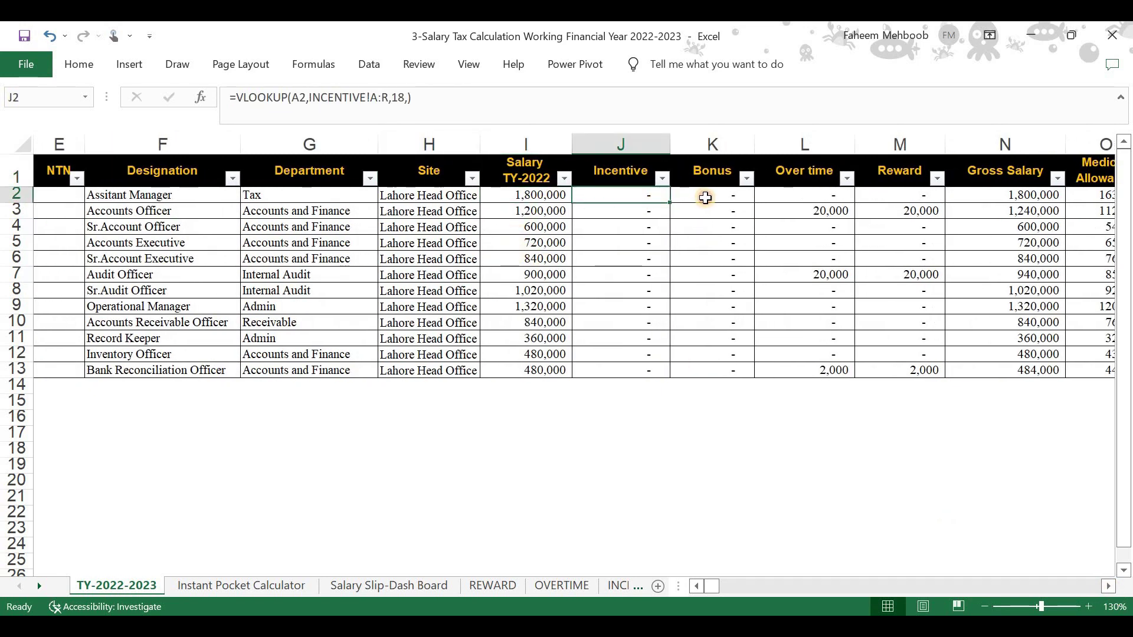
pyautogui.click(708, 198)
pyautogui.click(827, 197)
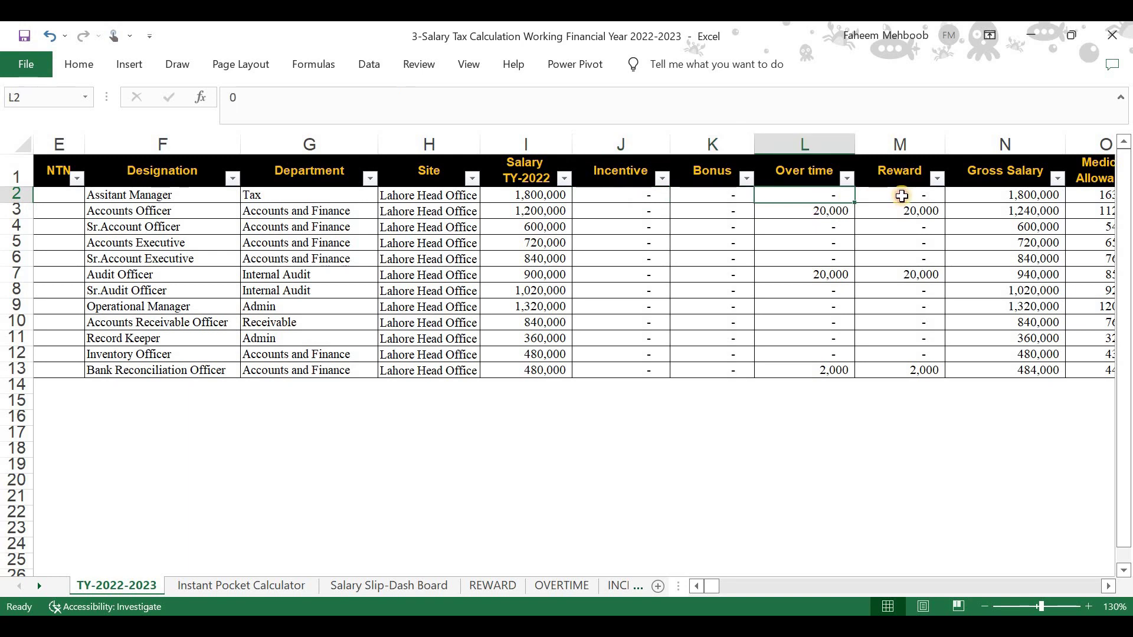
pyautogui.click(902, 196)
pyautogui.press('Right')
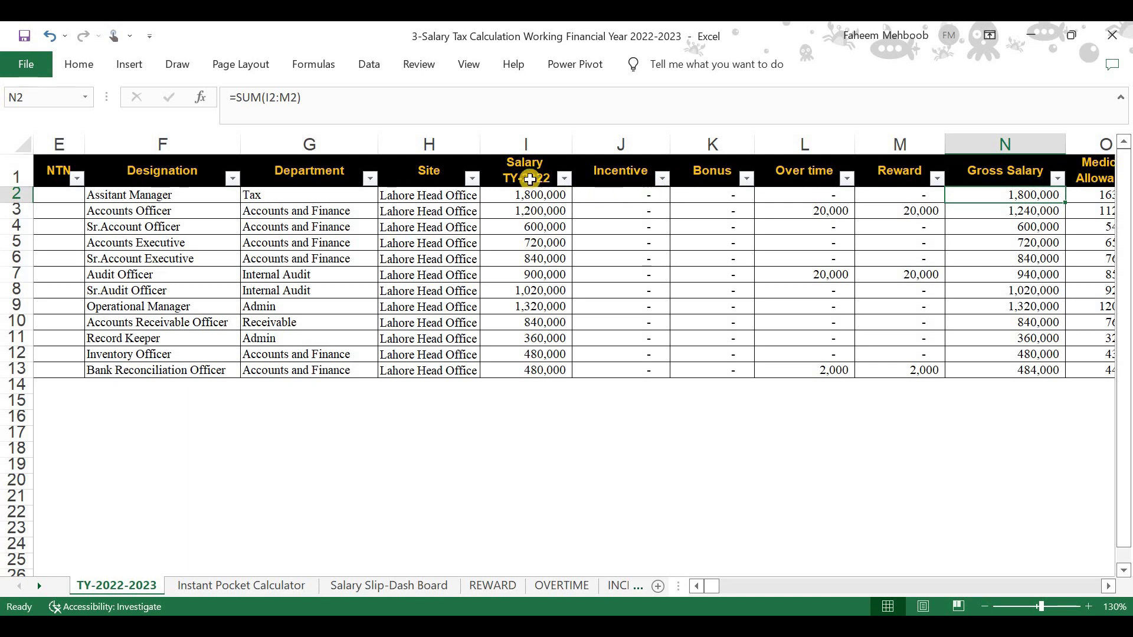
pyautogui.click(541, 197)
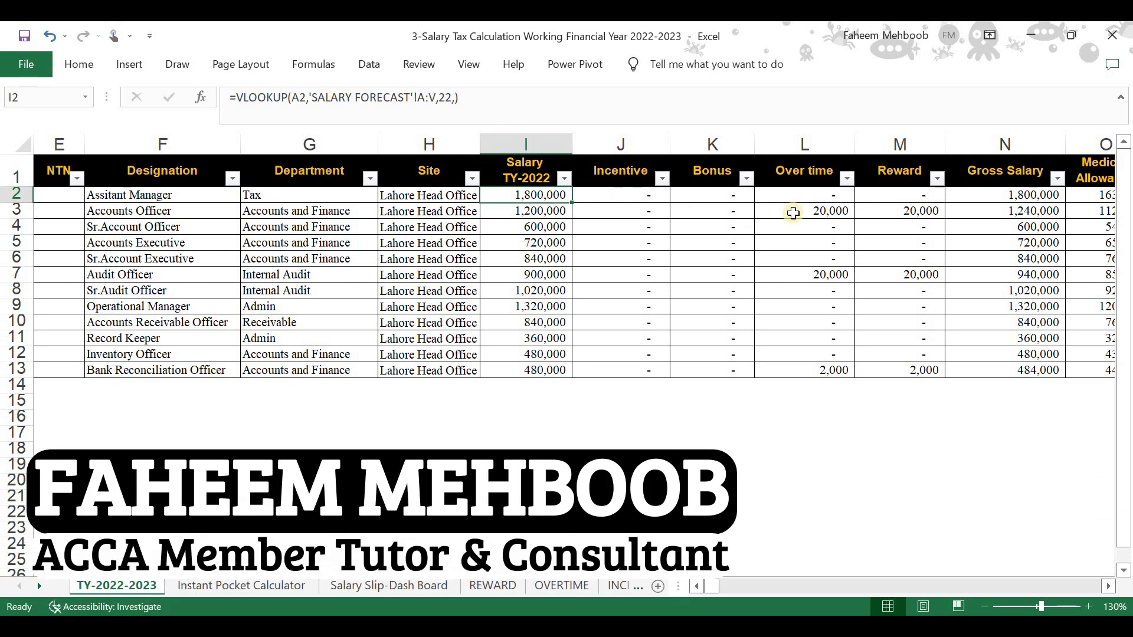
pyautogui.click(1107, 587)
pyautogui.hscroll(2, 787, 504)
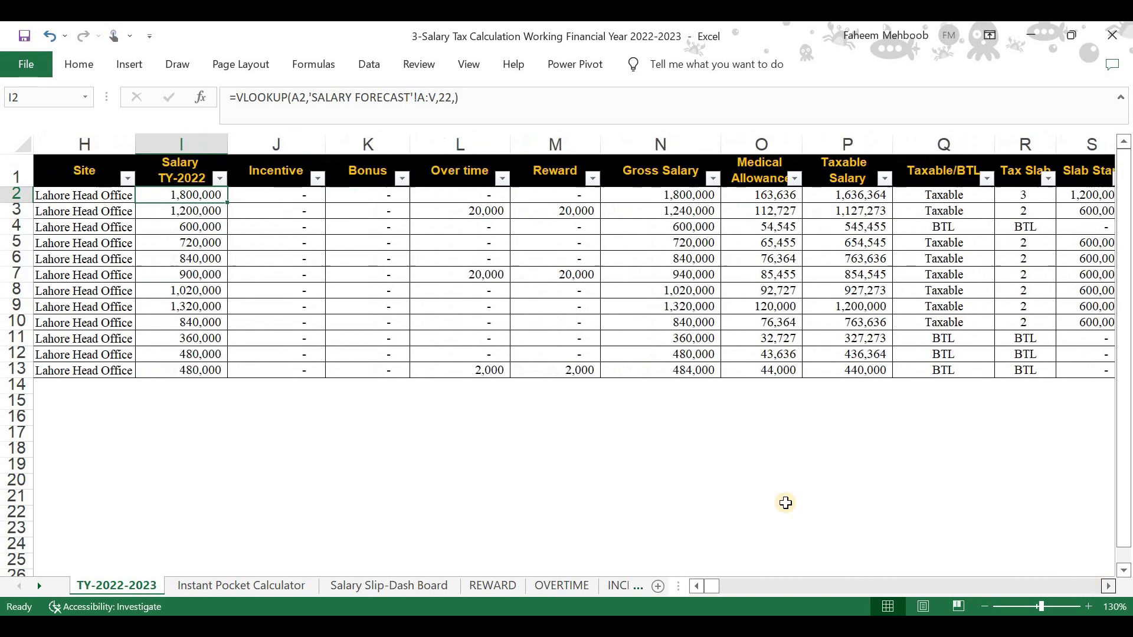
pyautogui.hscroll(1, 413, 354)
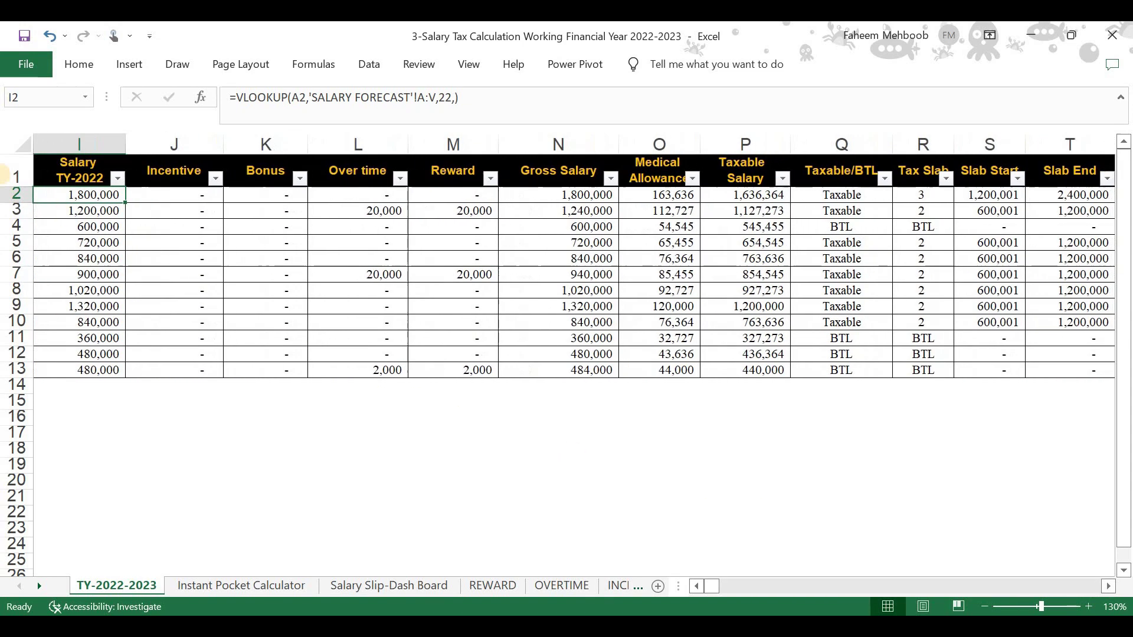
pyautogui.doubleClick(98, 194)
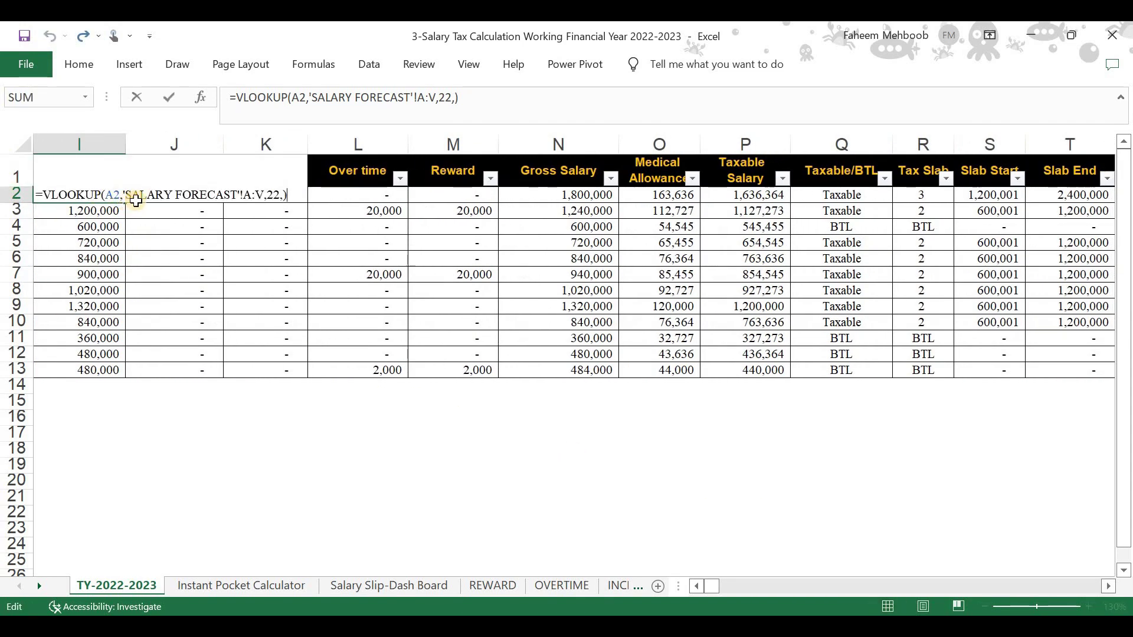
pyautogui.press('Escape')
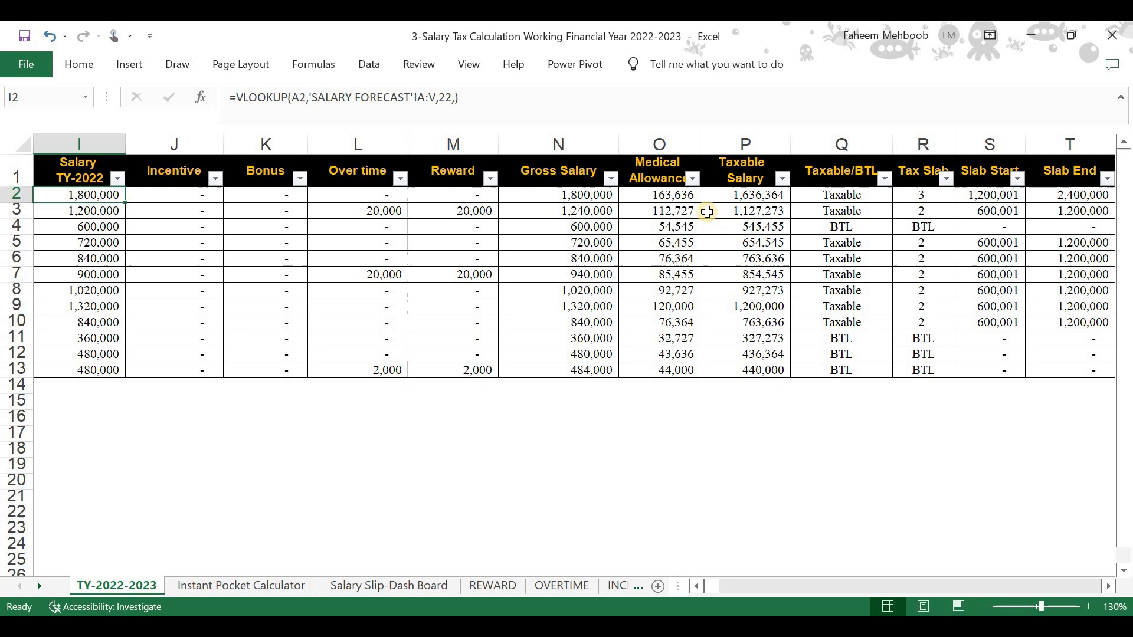
pyautogui.click(675, 196)
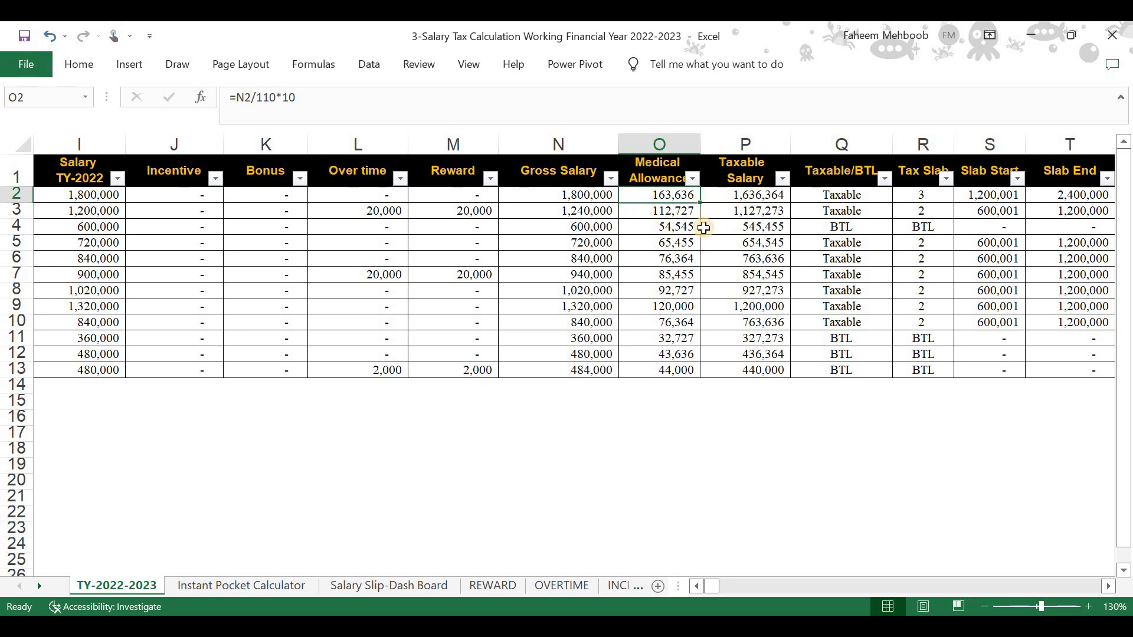
pyautogui.press('Right')
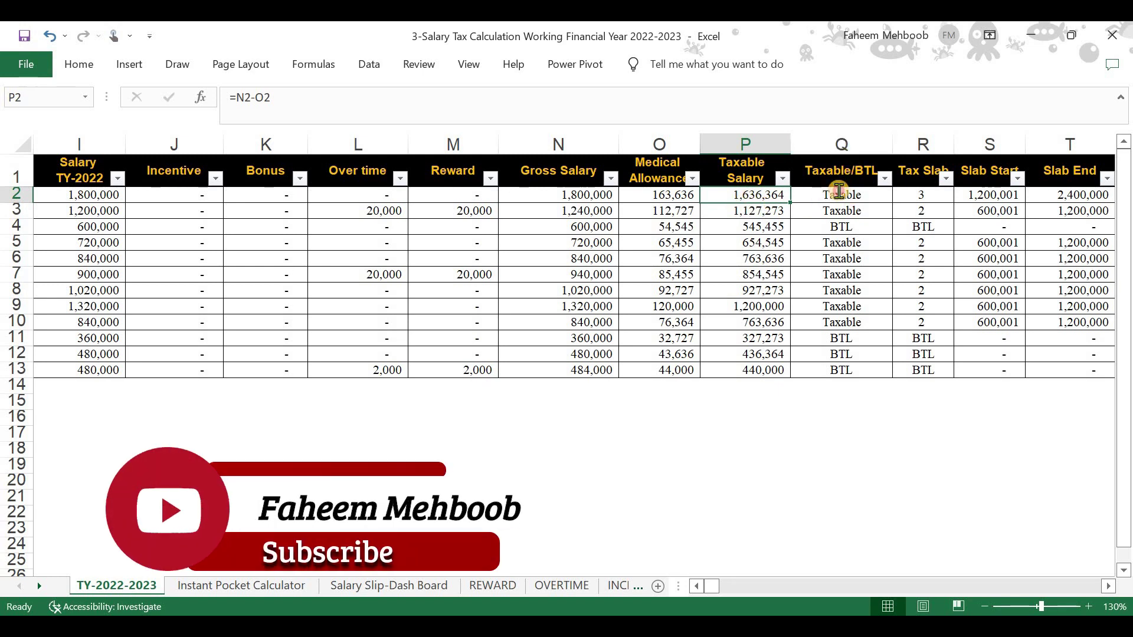
pyautogui.doubleClick(839, 191)
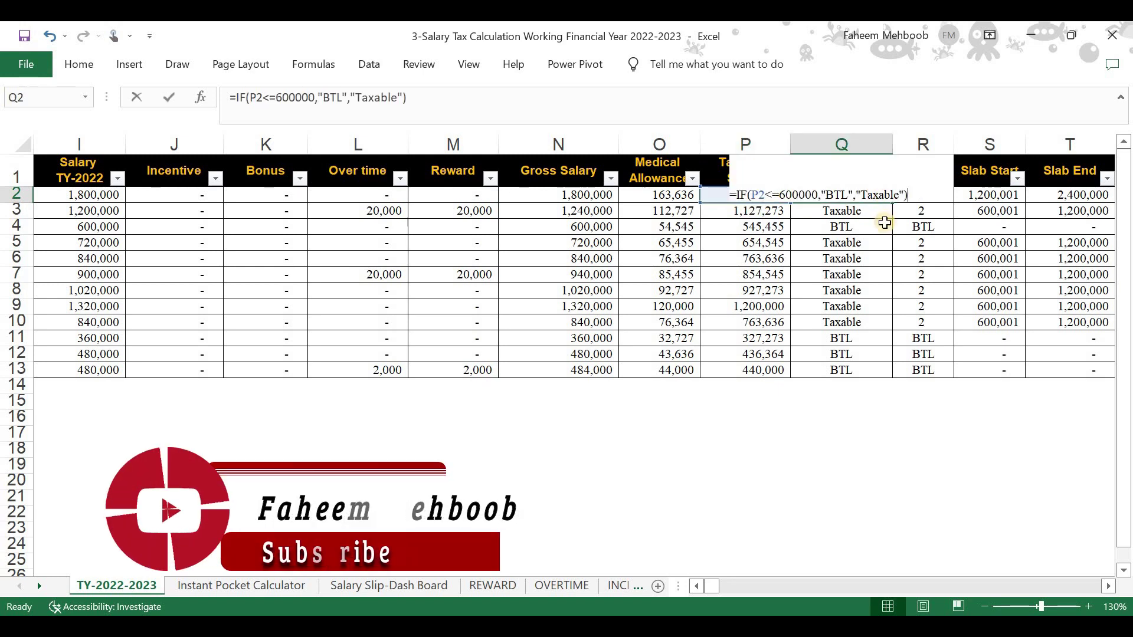
pyautogui.click(858, 242)
pyautogui.click(884, 178)
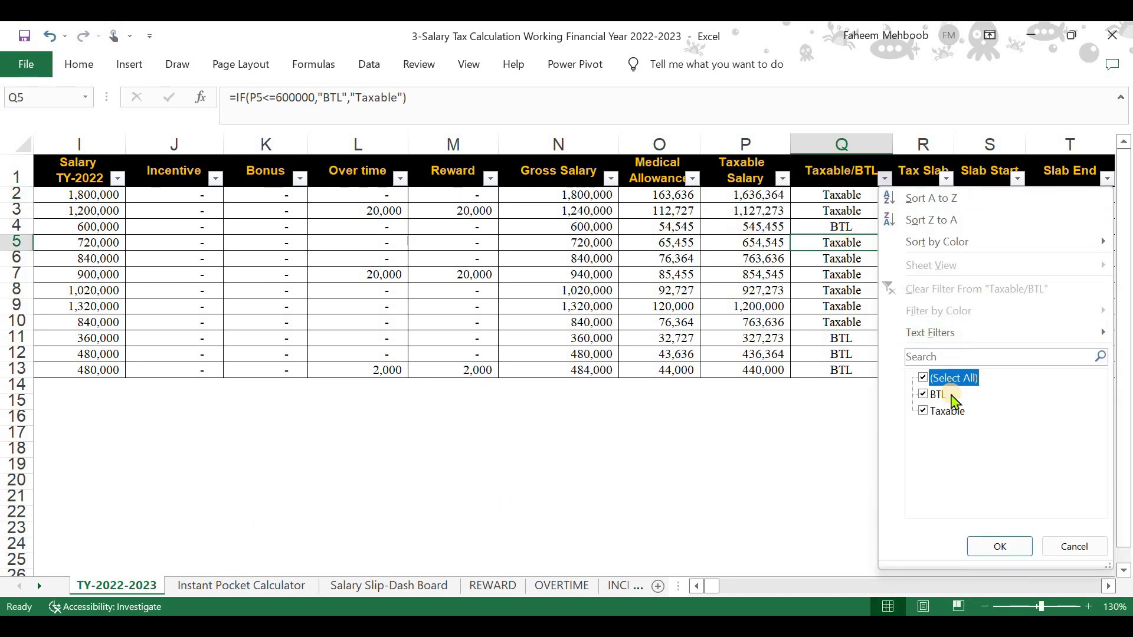
pyautogui.click(947, 411)
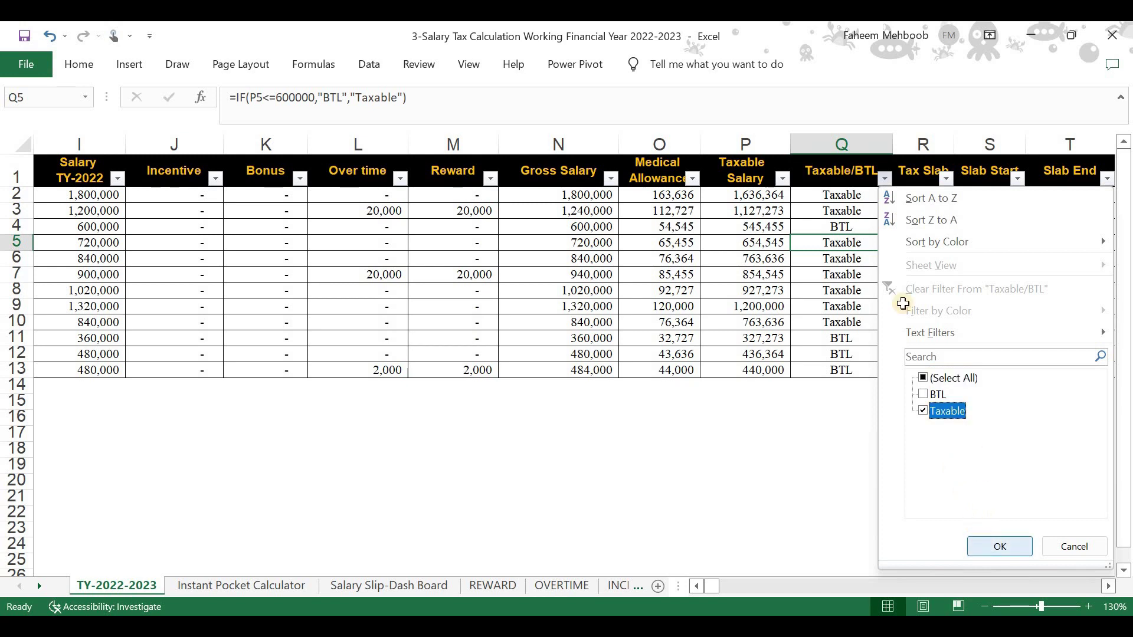
pyautogui.press('Return')
pyautogui.hotkey('alt', 'Down')
pyautogui.click(938, 395)
pyautogui.click(924, 411)
pyautogui.click(999, 546)
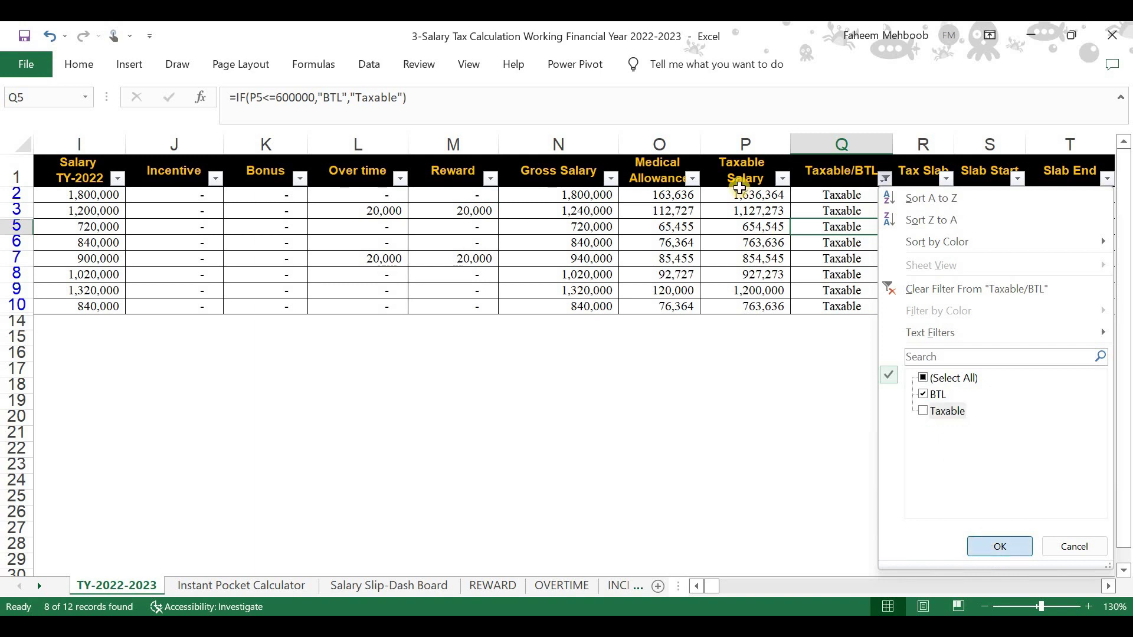
pyautogui.press('Return')
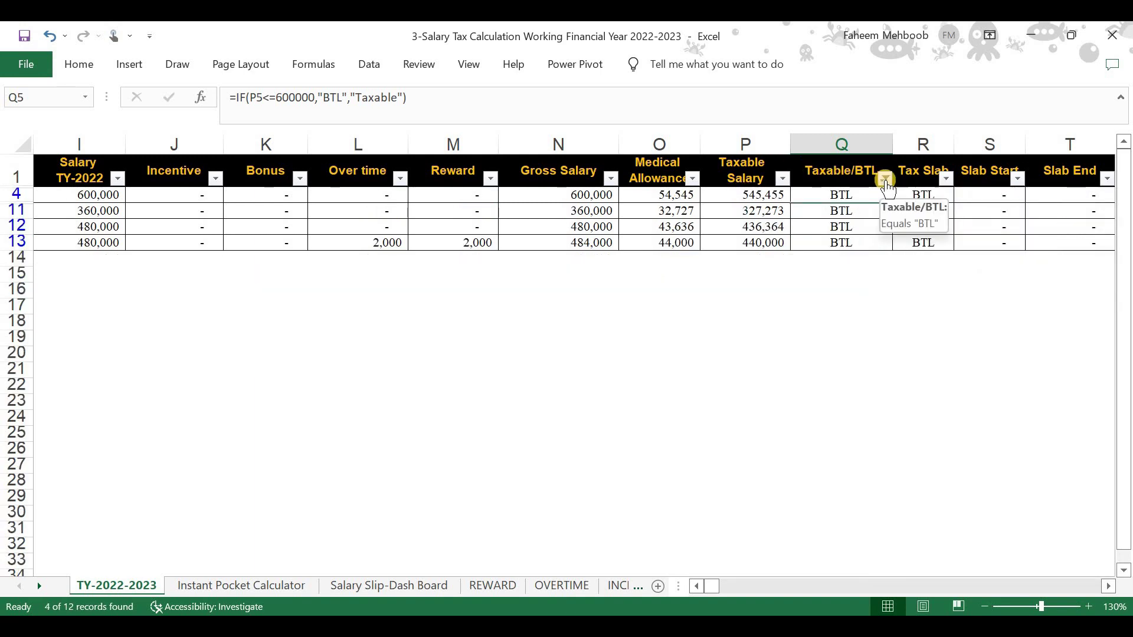
pyautogui.moveTo(762, 195); pyautogui.dragTo(765, 243)
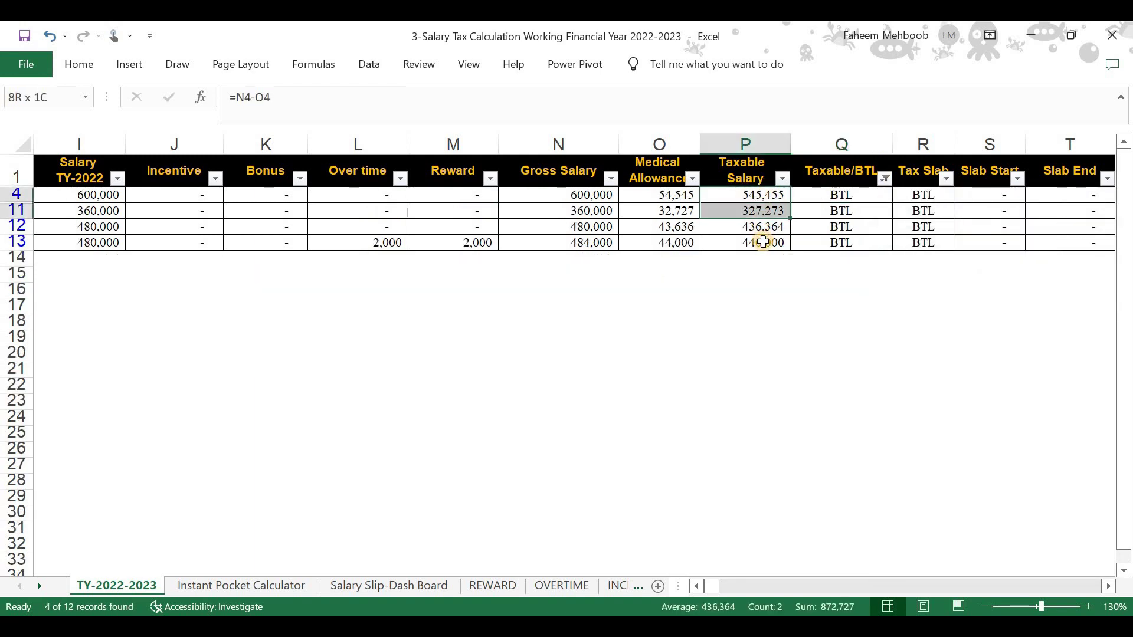
pyautogui.click(884, 178)
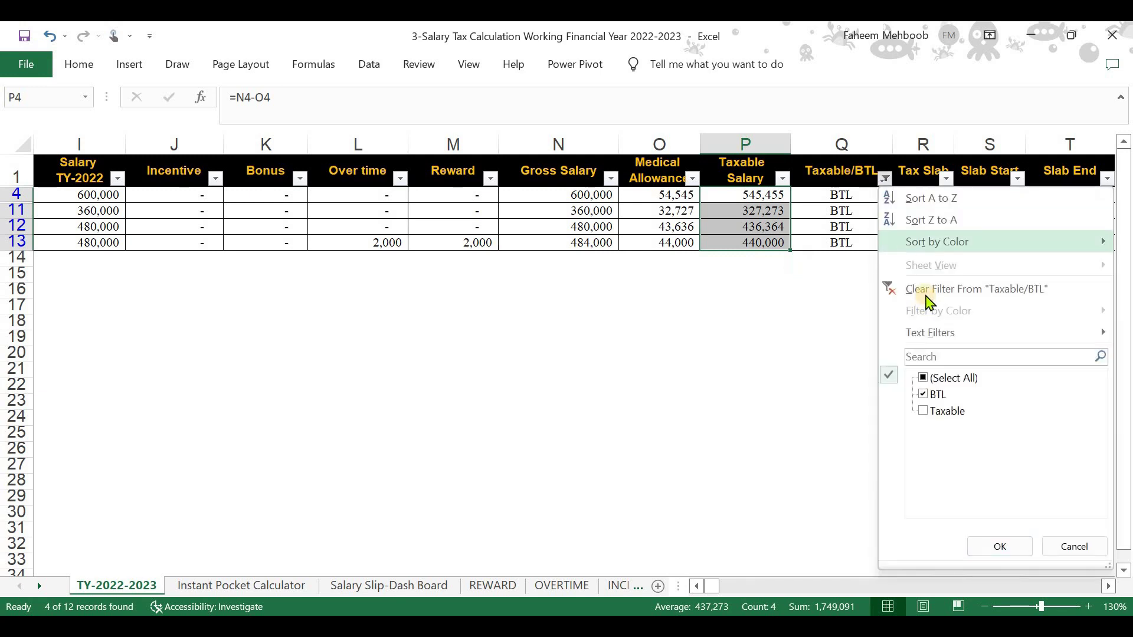
pyautogui.click(888, 289)
pyautogui.click(859, 200)
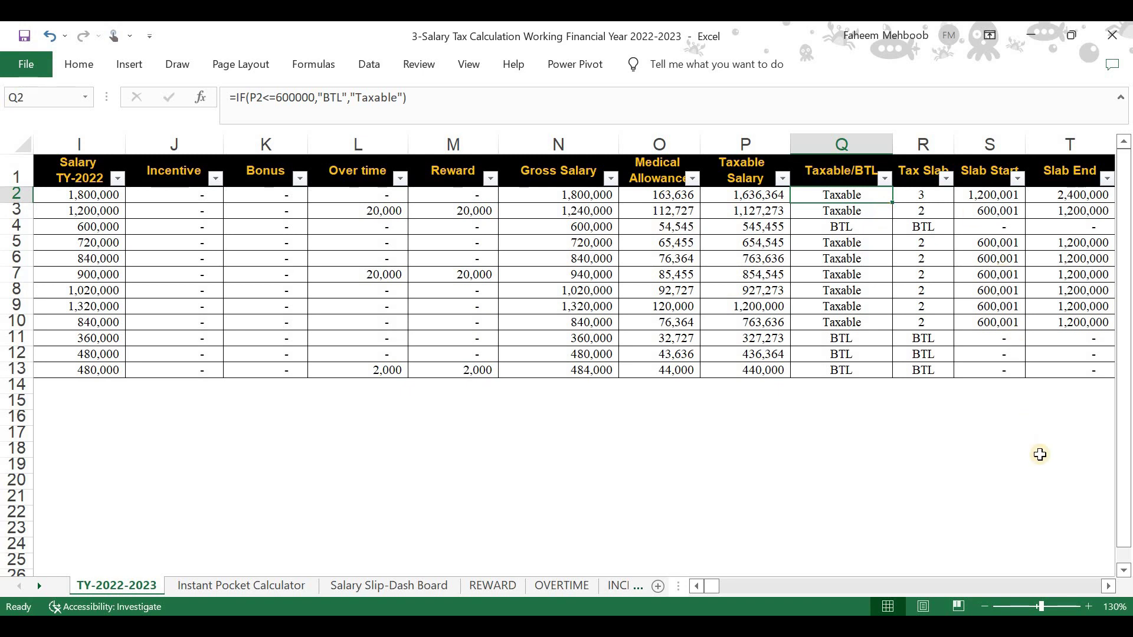
# Unhide the Tax Slab 2022- 2023 sheet and check slab 1's upper limit and slab 2's start value.
pyautogui.click(1107, 586)
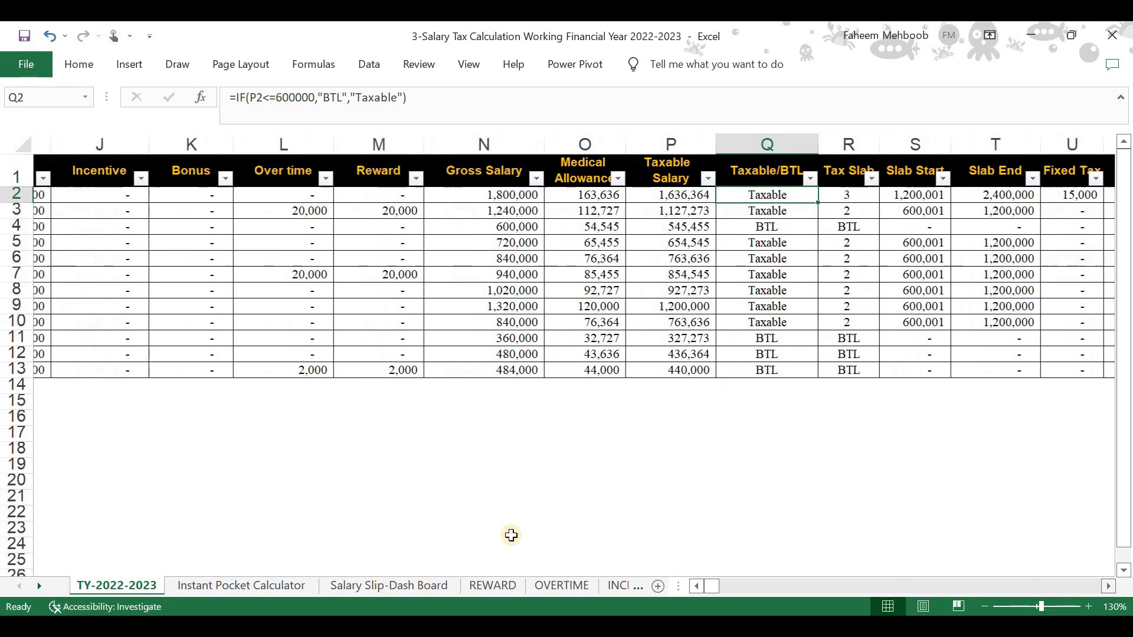
pyautogui.click(146, 585)
pyautogui.rightClick(146, 585)
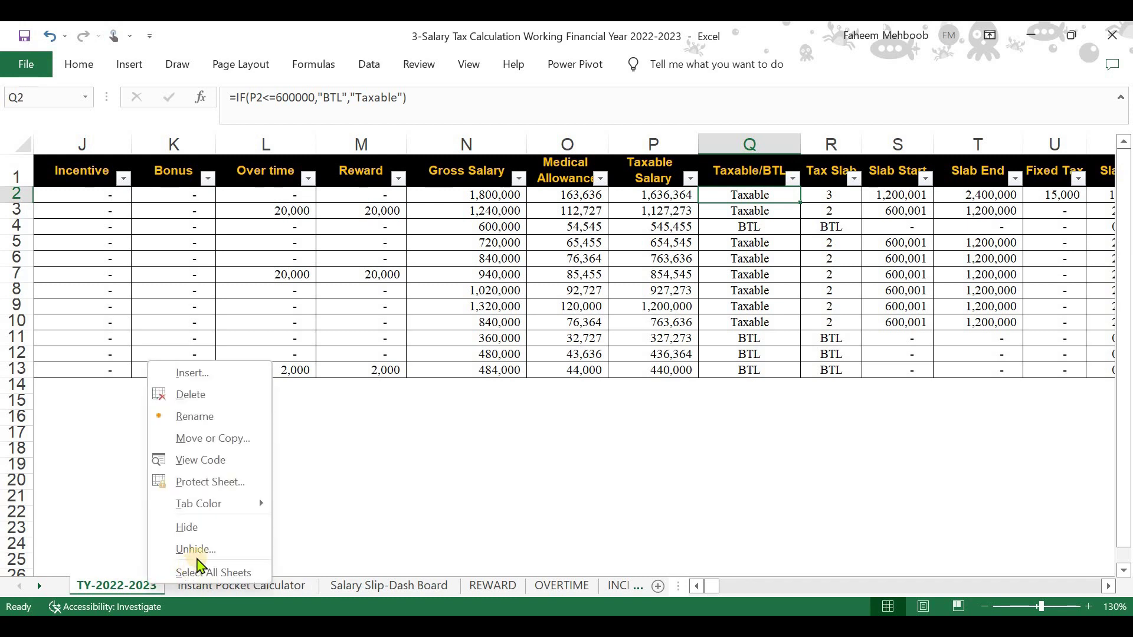
pyautogui.click(198, 548)
pyautogui.click(245, 593)
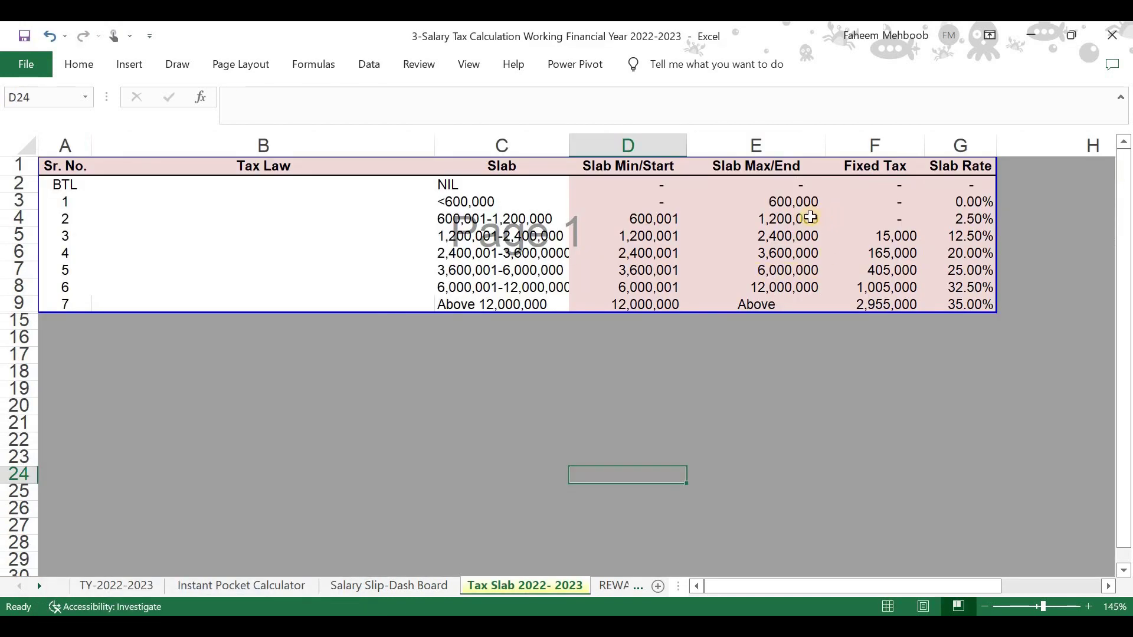
pyautogui.click(759, 207)
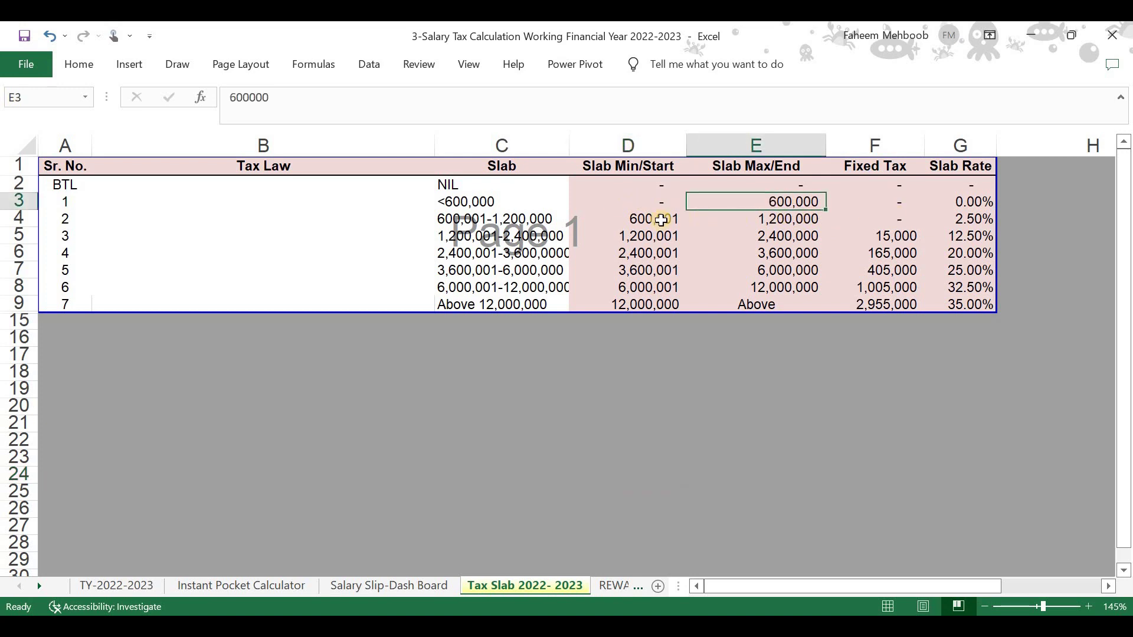
pyautogui.click(655, 220)
# Check slab 2's limit and rate and slab 3's bounds, select slab numbers 1–7, then return to TY-2022-2023.
pyautogui.click(781, 220)
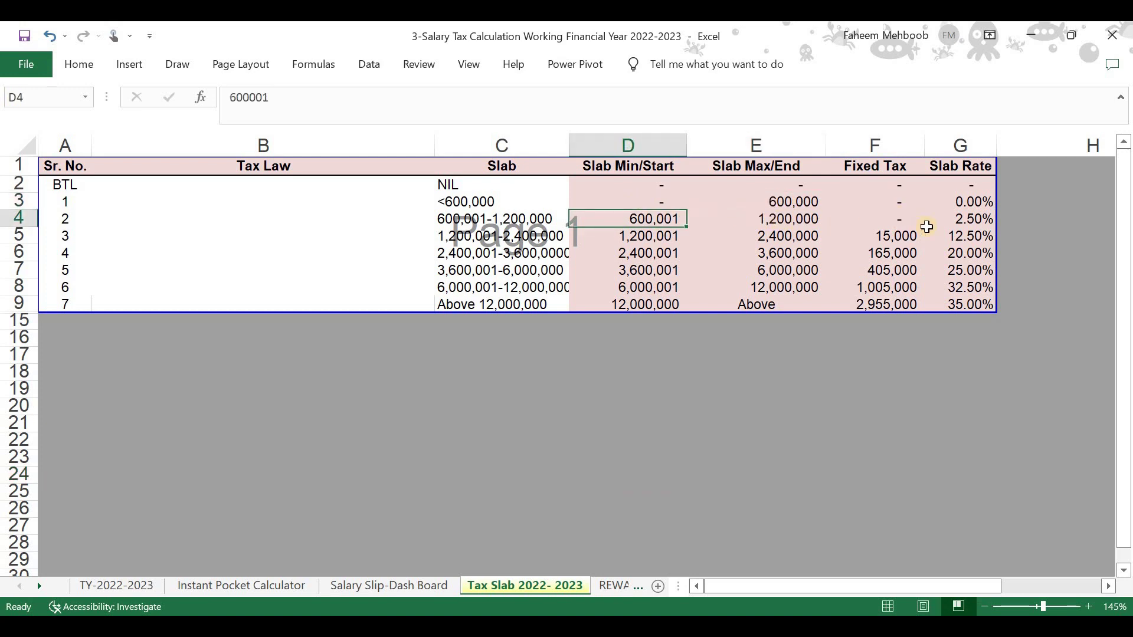
pyautogui.click(967, 220)
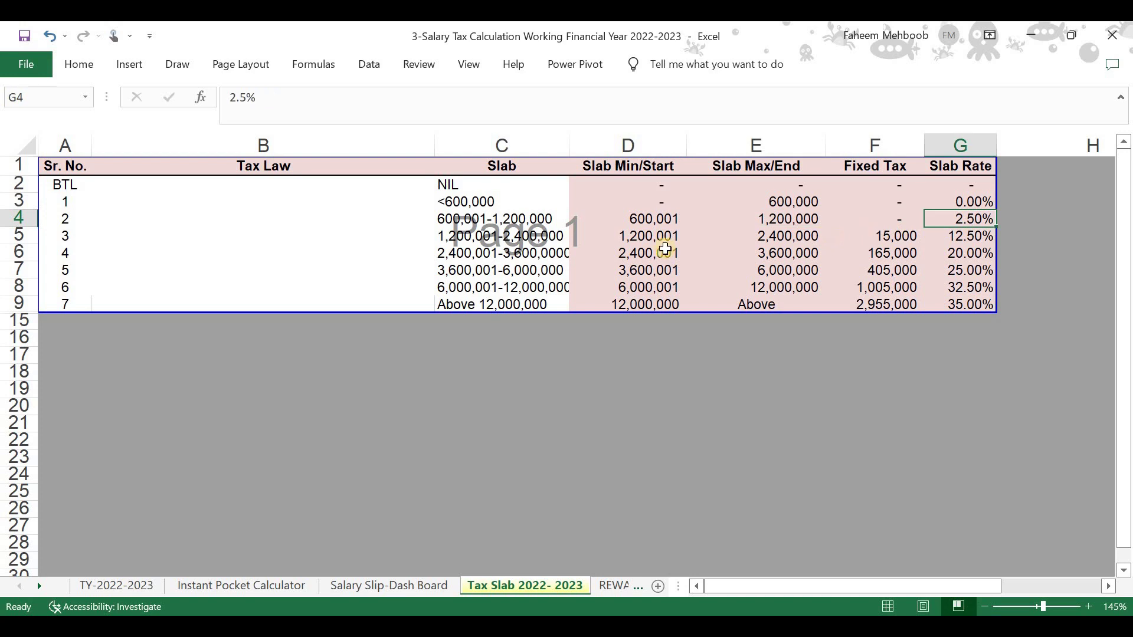
pyautogui.click(683, 242)
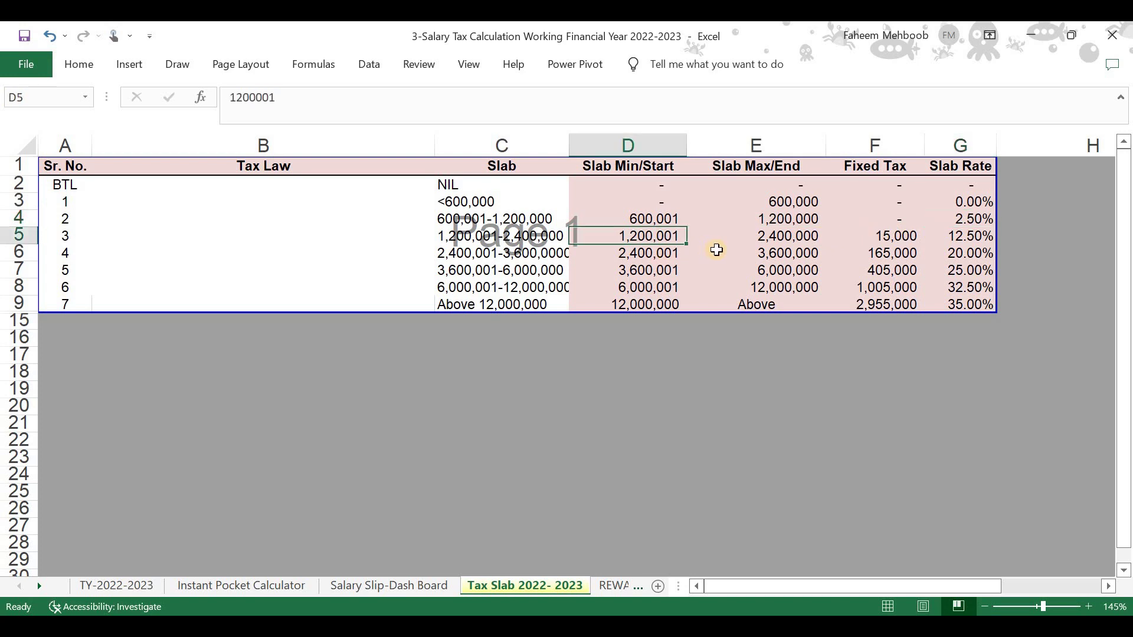
pyautogui.click(797, 239)
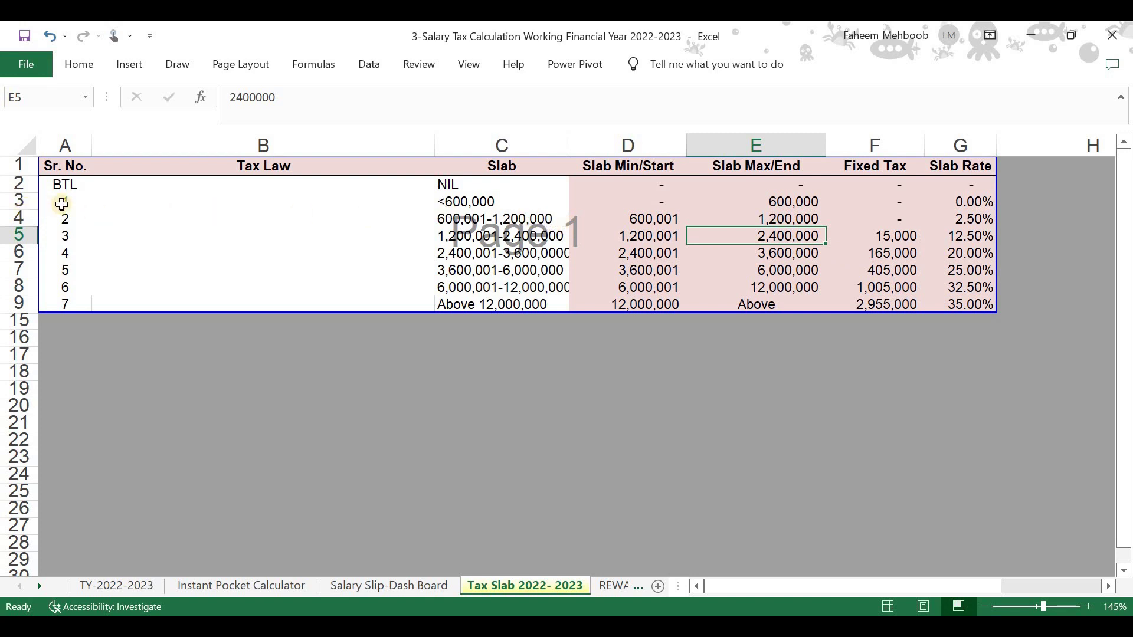
pyautogui.moveTo(64, 202); pyautogui.dragTo(65, 304)
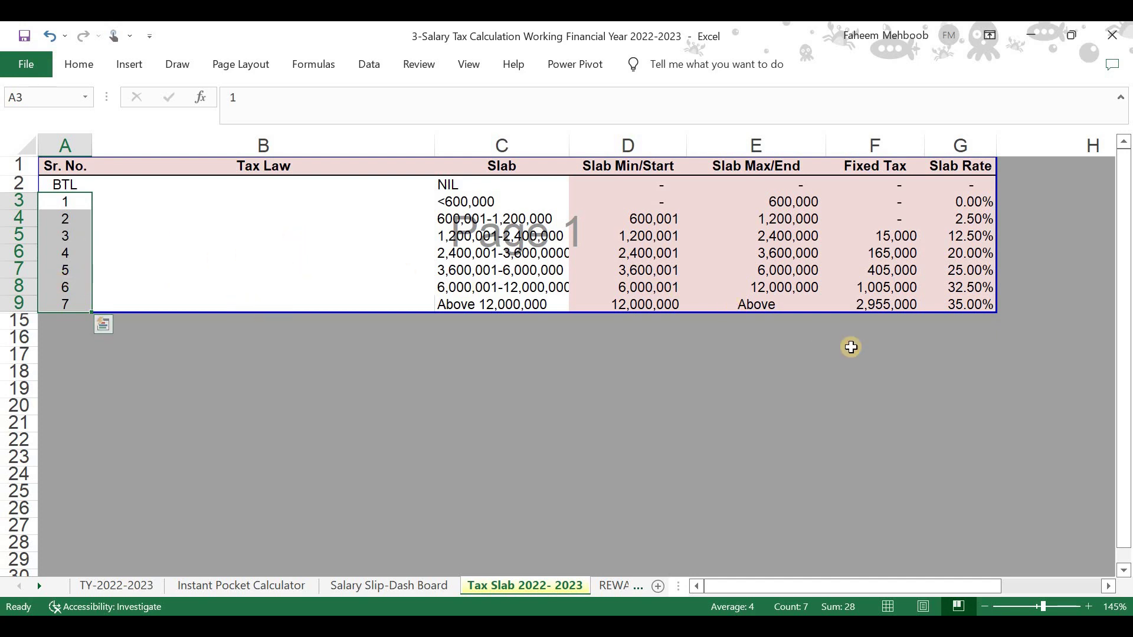
pyautogui.click(115, 585)
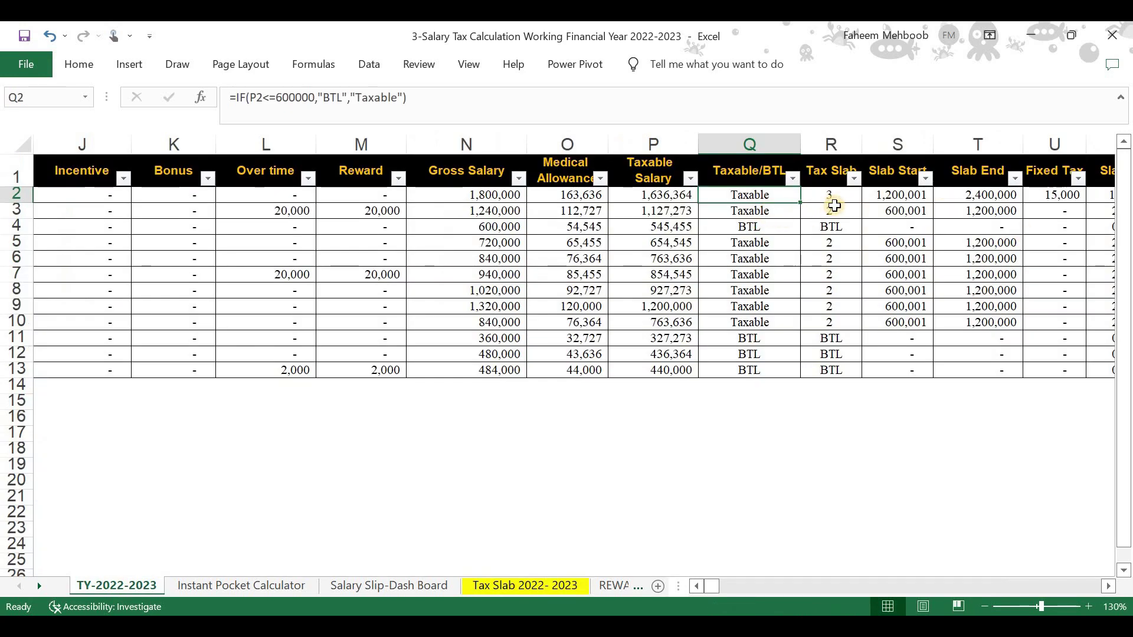
# Scroll to cell R2 and open its nested IF tax-slab formula for editing.
pyautogui.click(1108, 586)
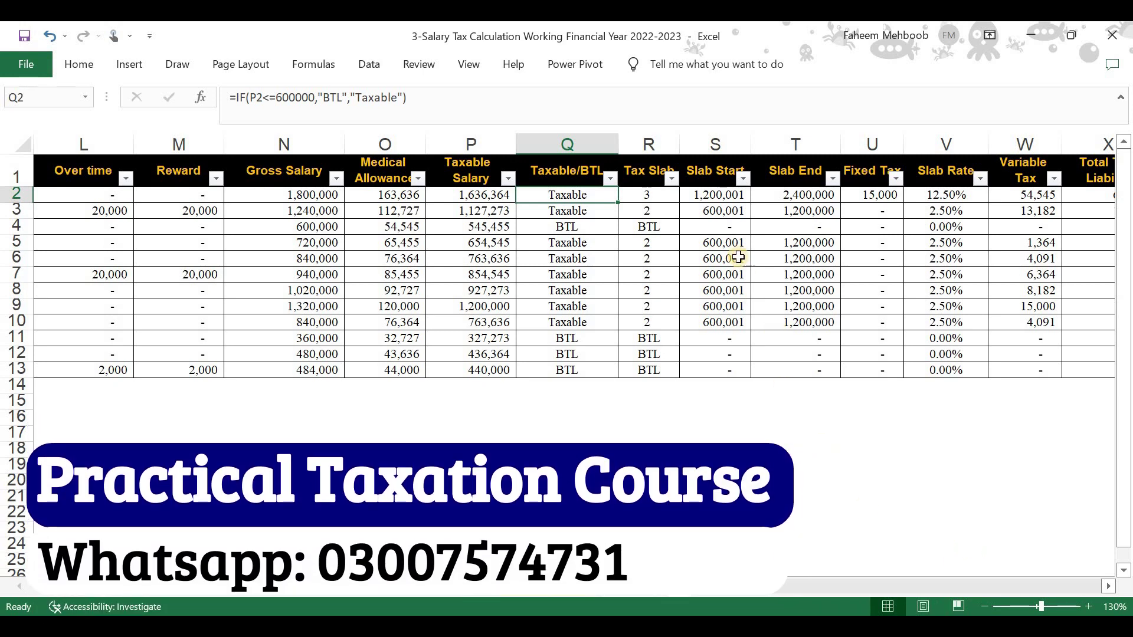
pyautogui.press('Right')
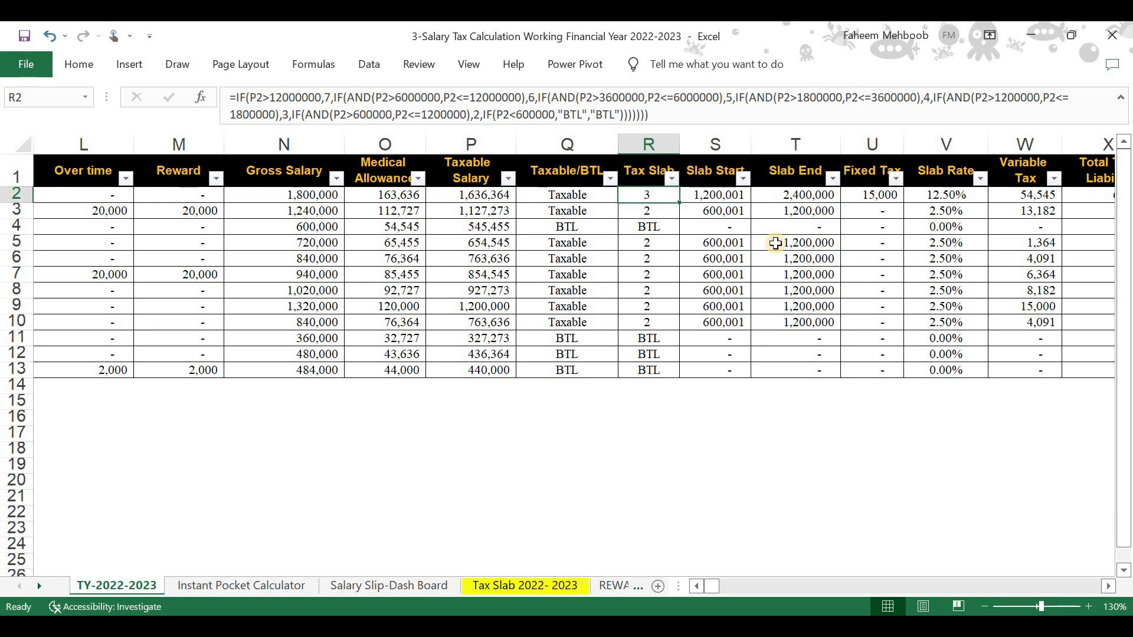
pyautogui.press('F2')
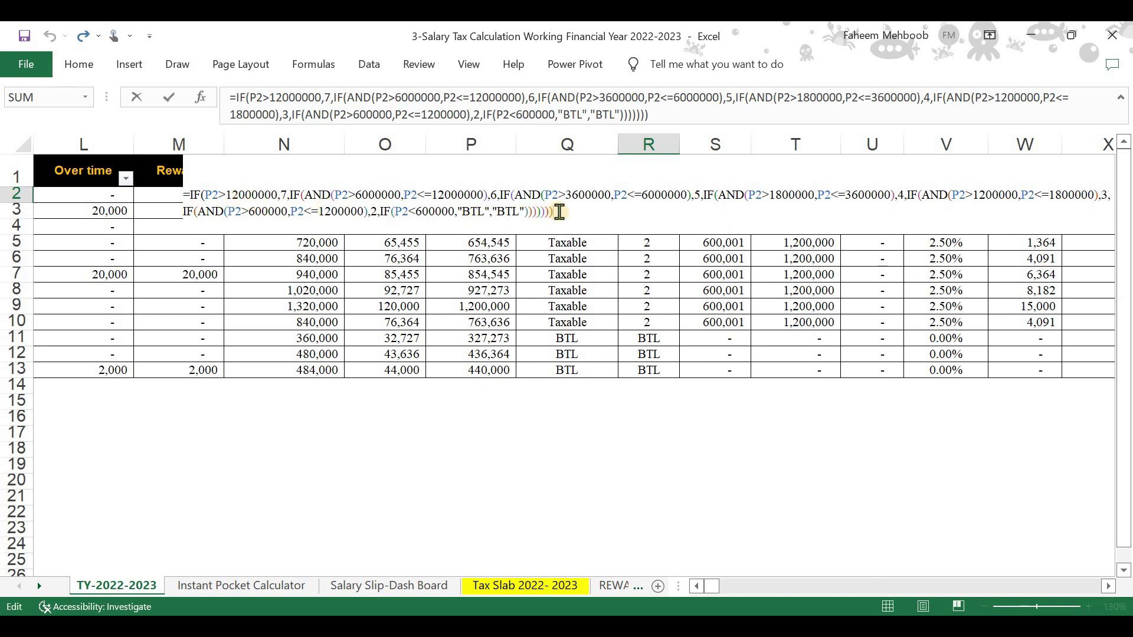
# Select the last nested IF around the 600000 threshold, then view the Tax Slab sheet's <600,000 slab.
pyautogui.moveTo(554, 211); pyautogui.dragTo(384, 216)
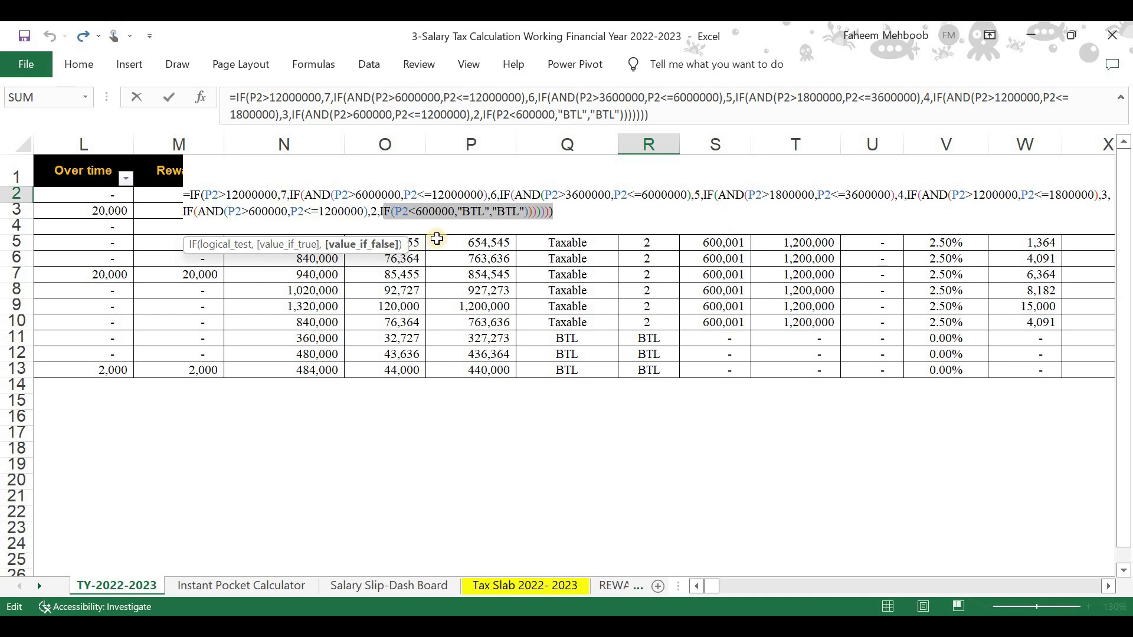
pyautogui.click(448, 215)
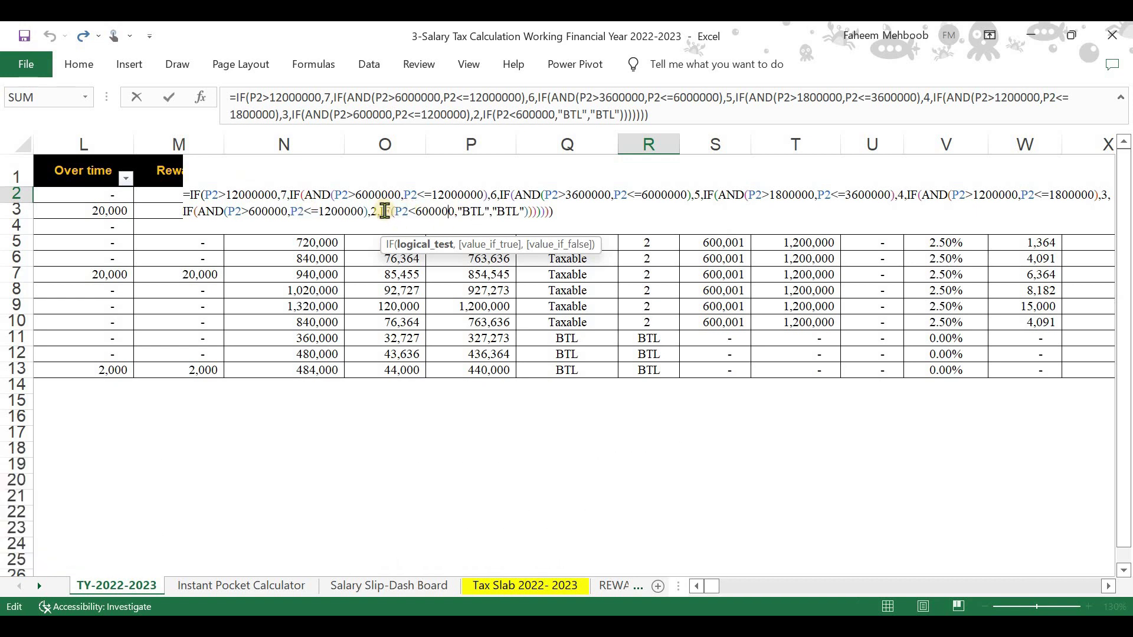
pyautogui.click(520, 586)
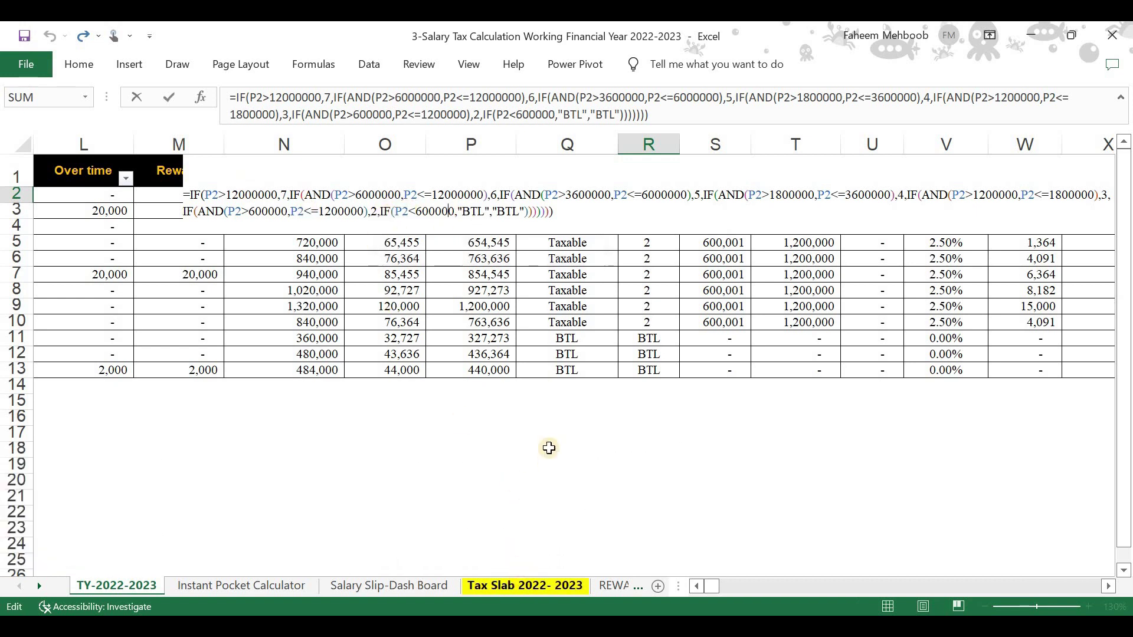
pyautogui.click(487, 204)
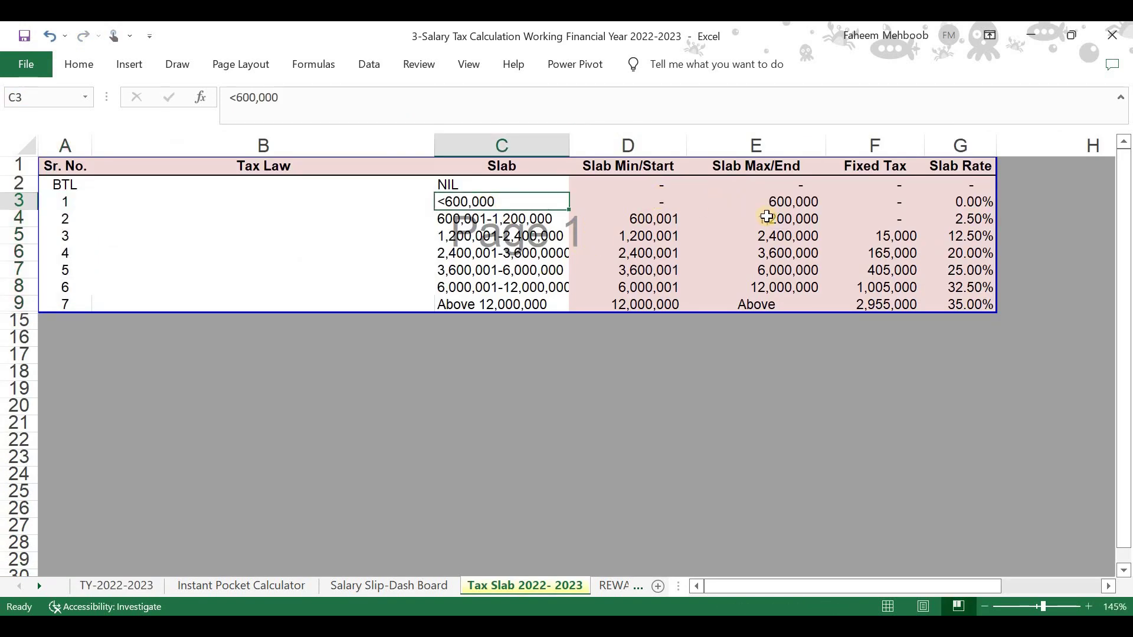
# Check the top slab's start and 35% rate, then slab 3's start and end values.
pyautogui.click(647, 303)
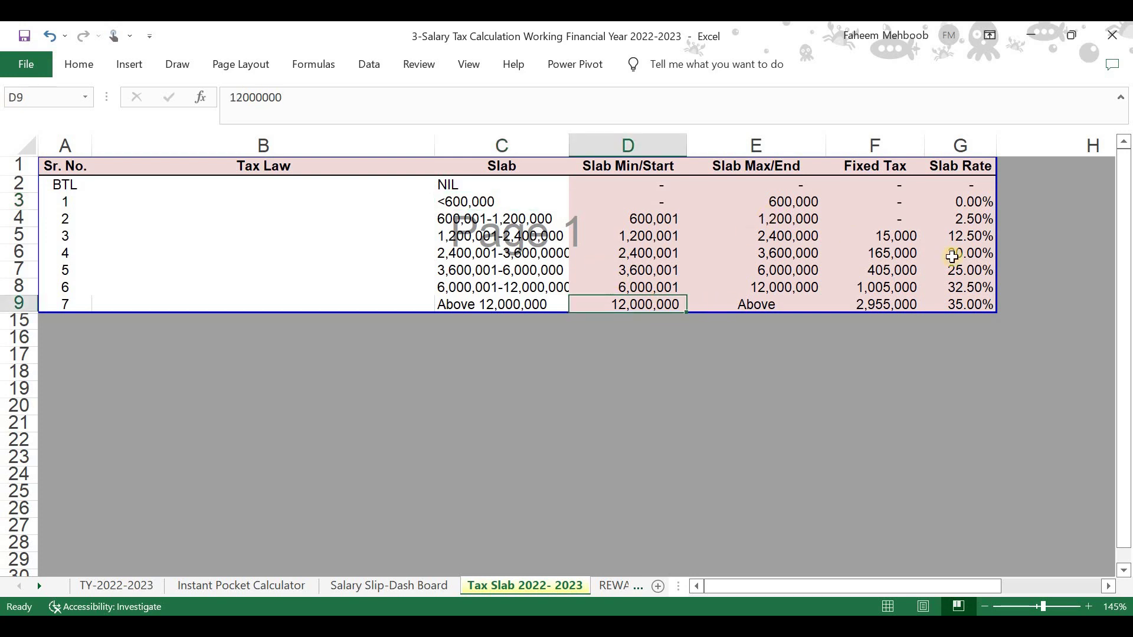
pyautogui.press('Right')
pyautogui.press('Right')
pyautogui.press('Right')
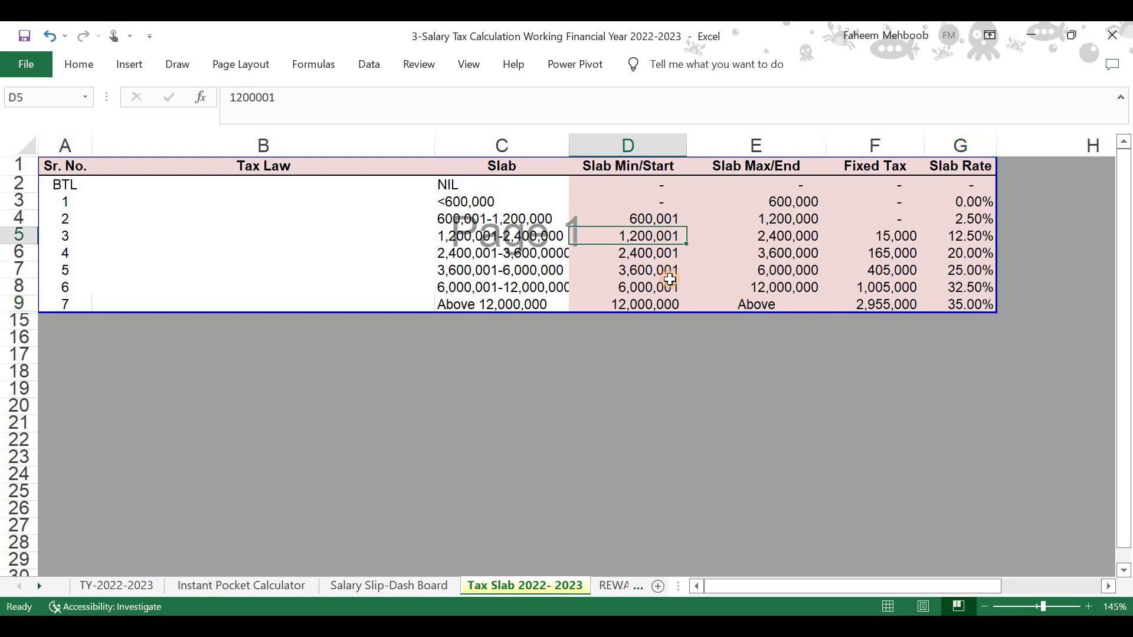
pyautogui.moveTo(664, 235); pyautogui.dragTo(668, 288)
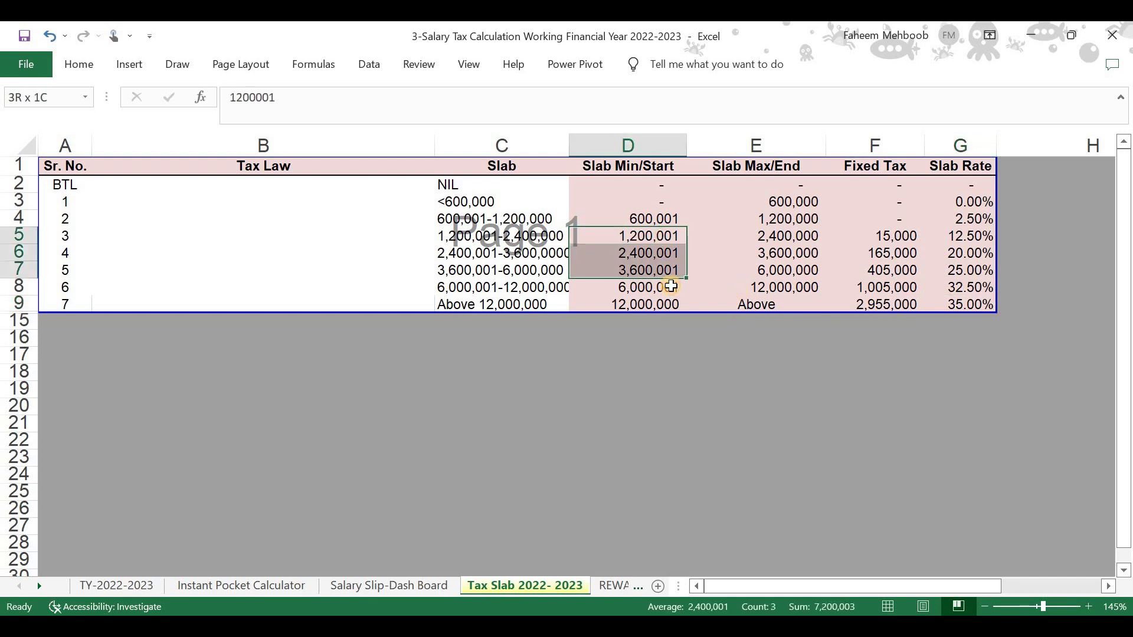
pyautogui.click(661, 237)
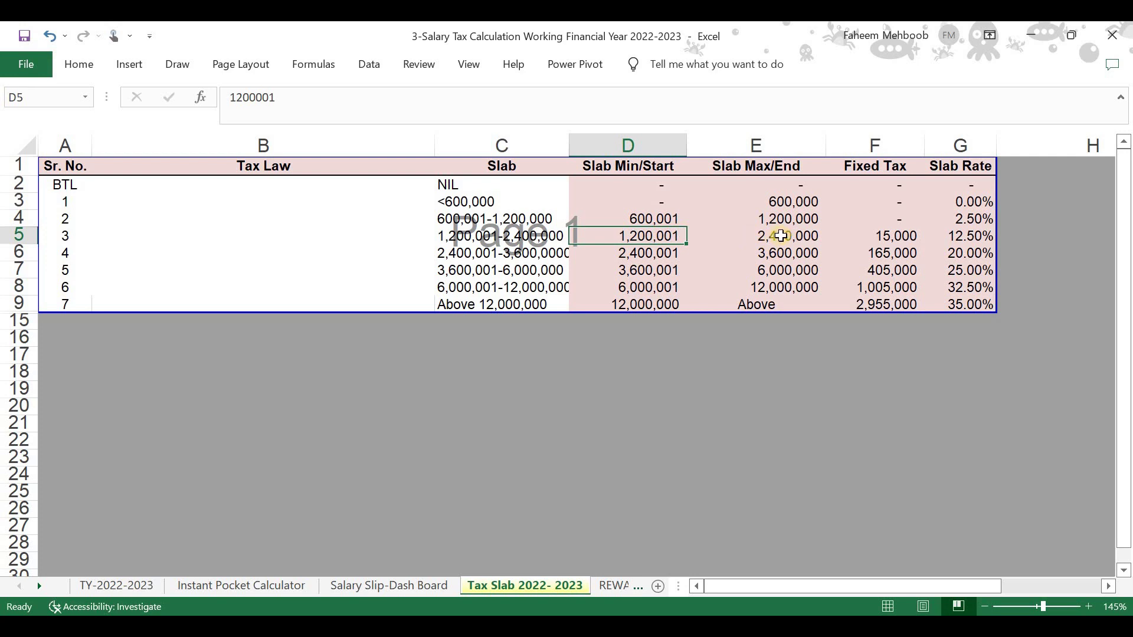
pyautogui.click(741, 240)
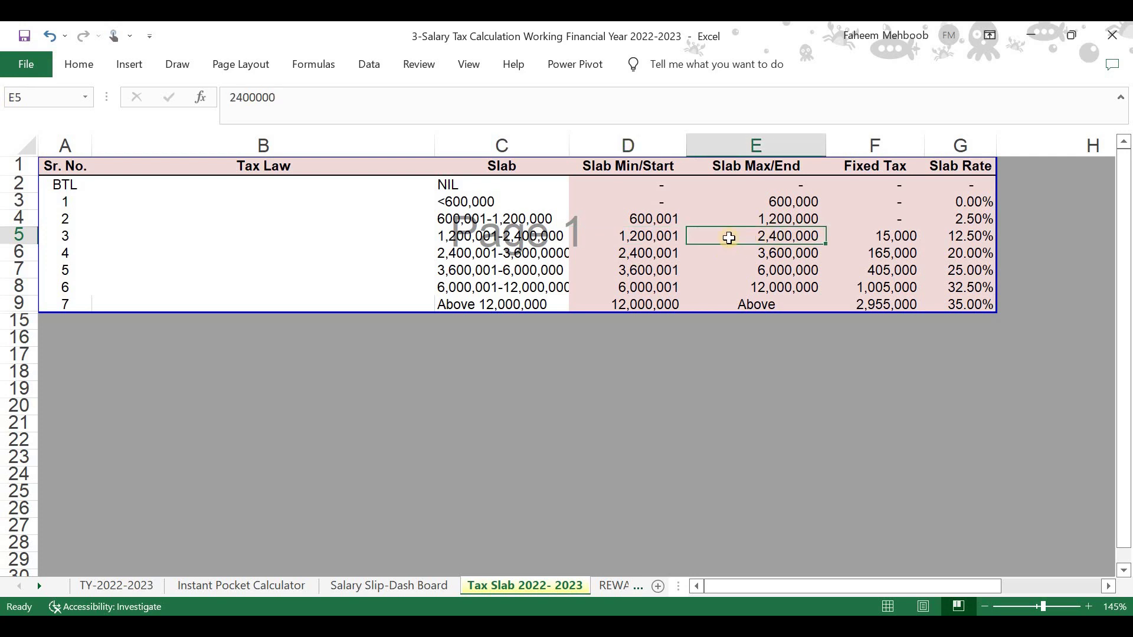
# Back on TY-2022-2023, review R2's tax-slab formula and exit editing without changes.
pyautogui.click(141, 587)
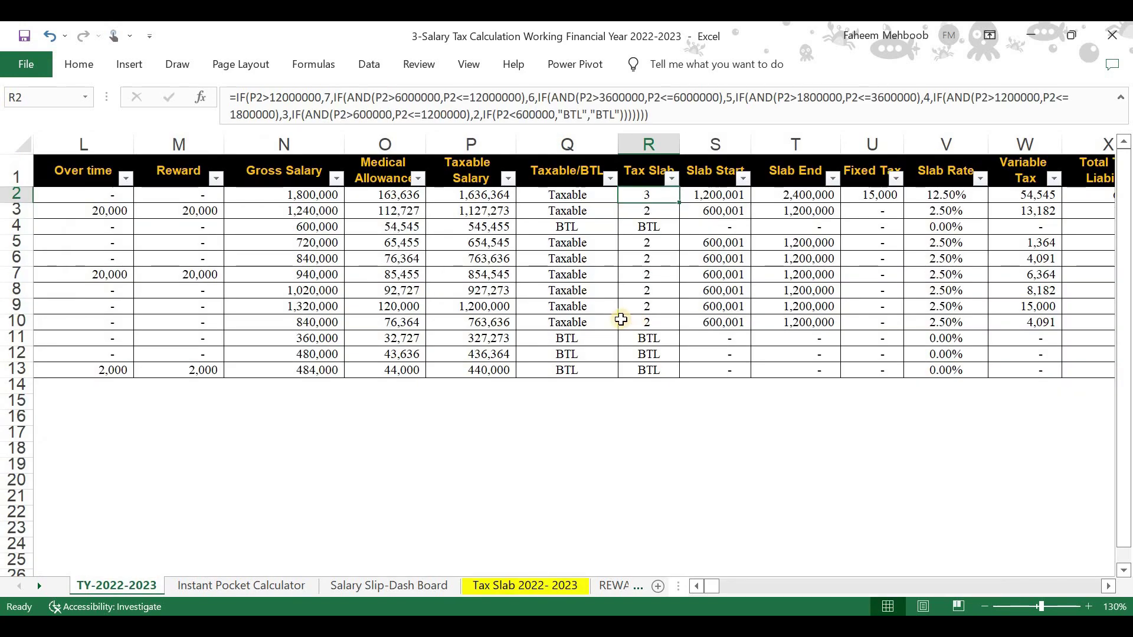
pyautogui.press('F2')
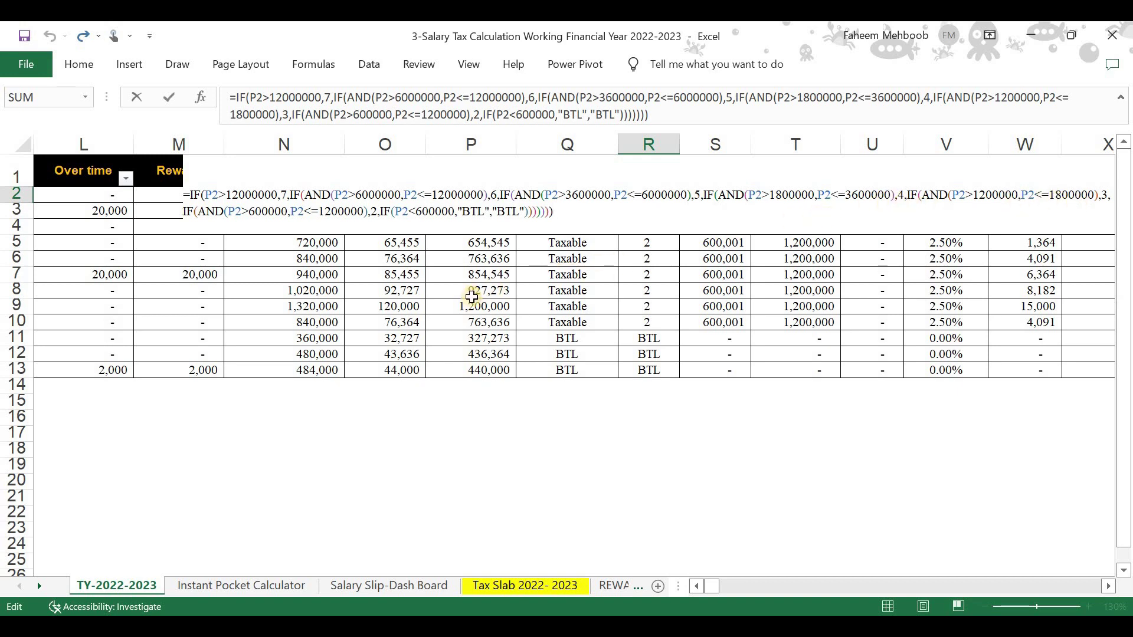
pyautogui.click(573, 388)
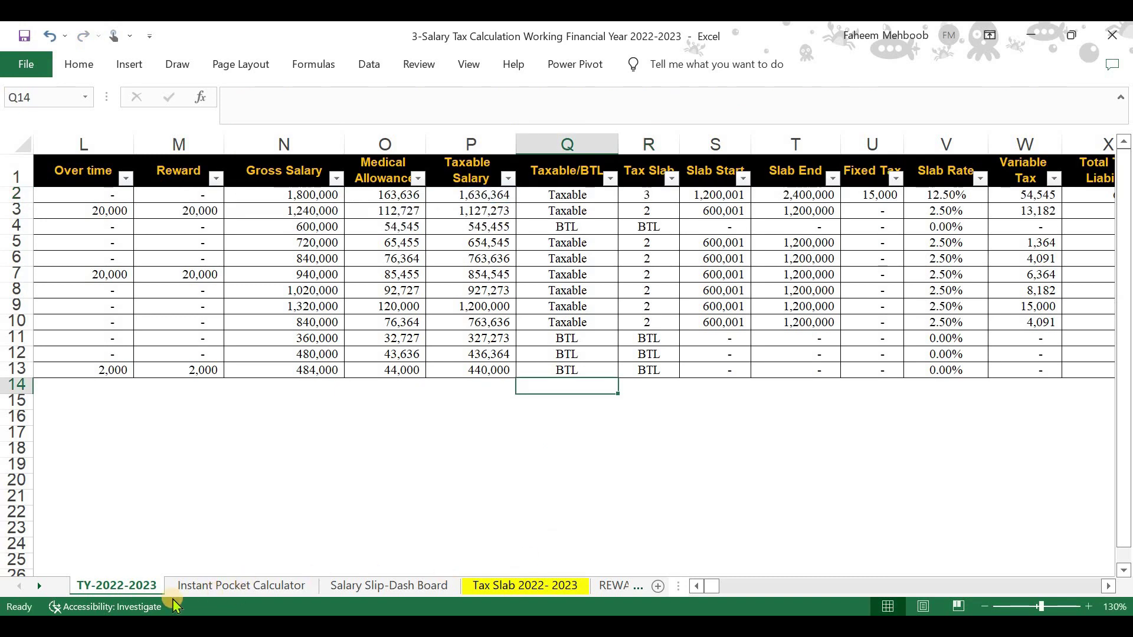
pyautogui.click(525, 585)
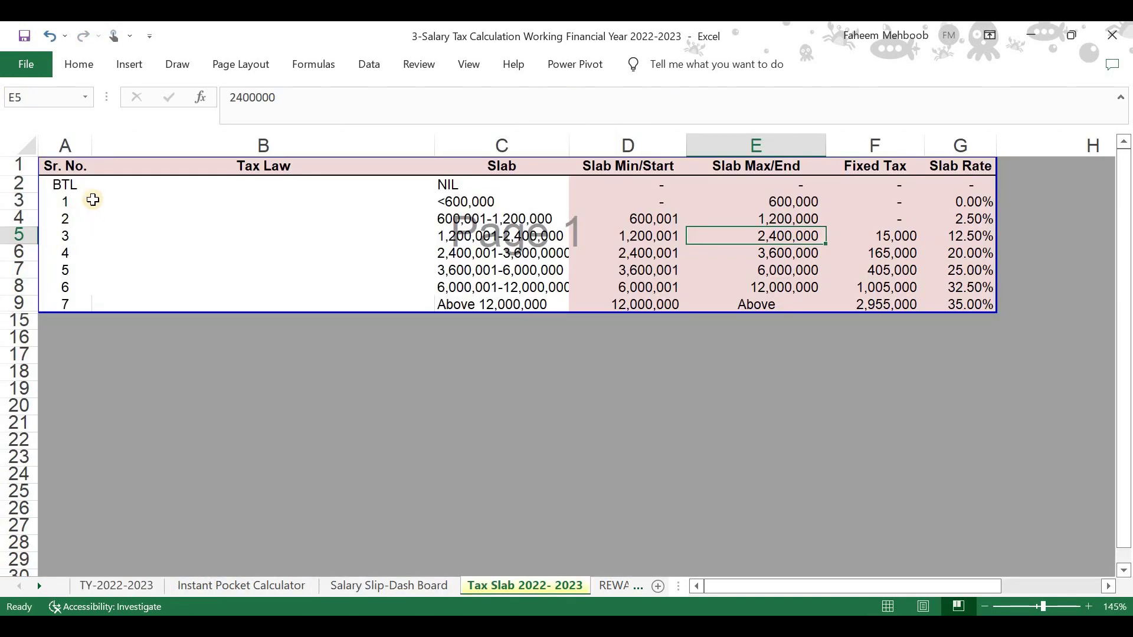
pyautogui.moveTo(65, 202); pyautogui.dragTo(61, 297)
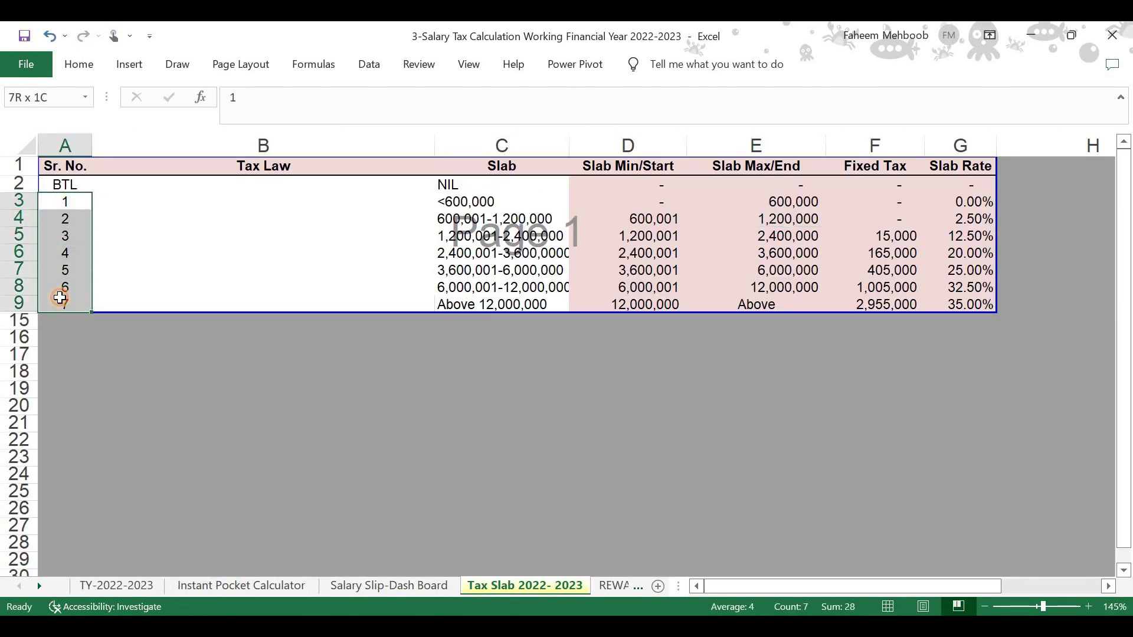
pyautogui.click(147, 586)
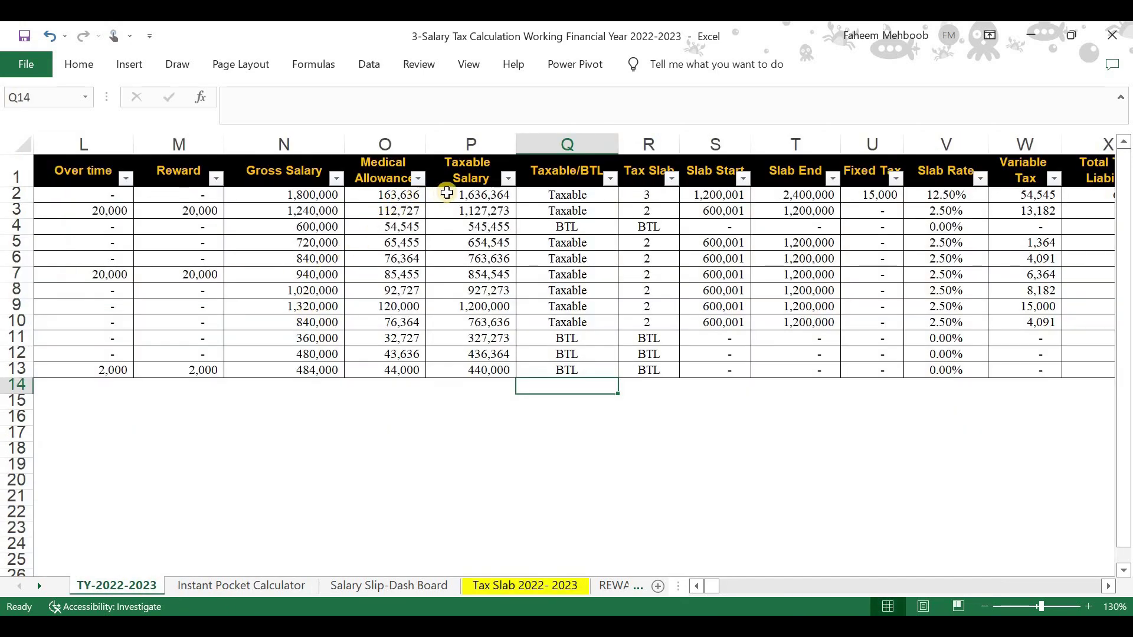
pyautogui.click(661, 195)
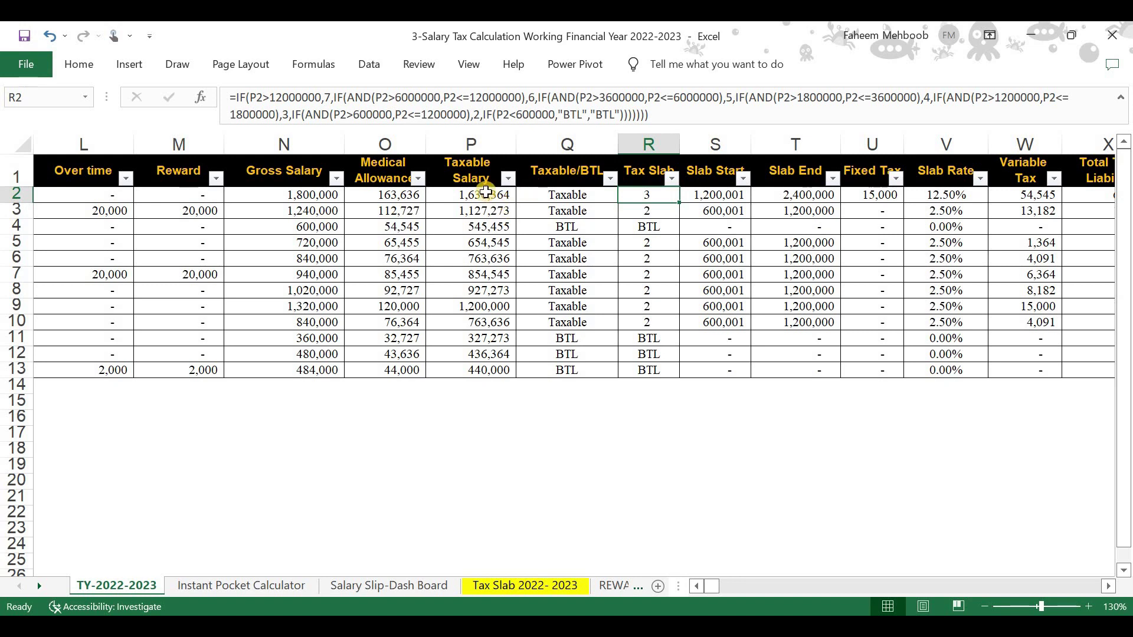
pyautogui.press('Left')
pyautogui.press('Left')
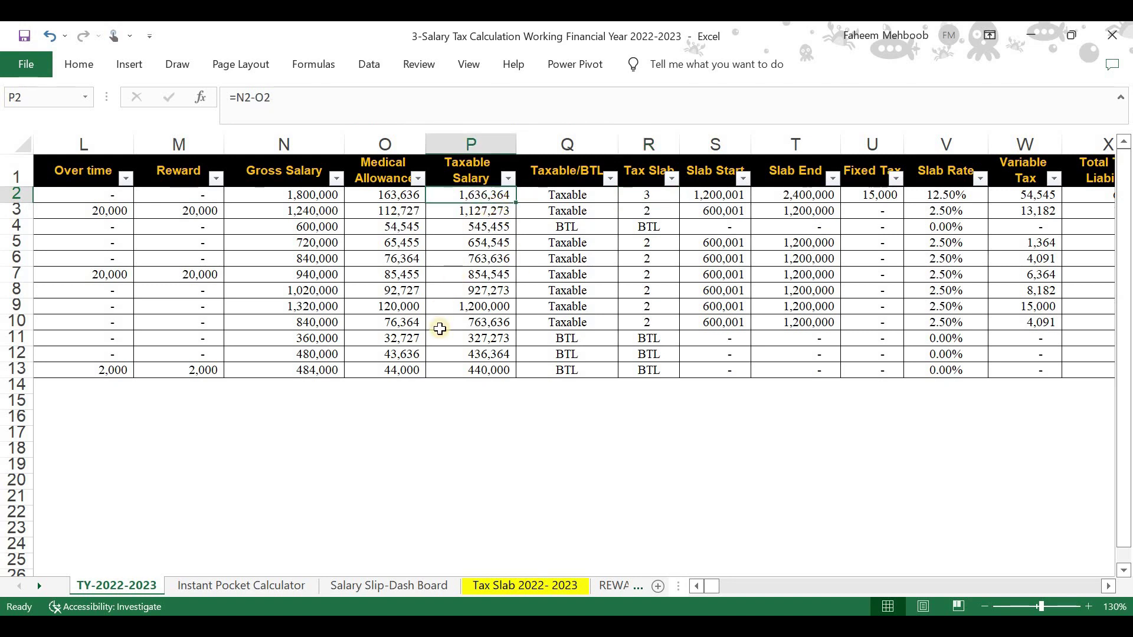
pyautogui.click(641, 194)
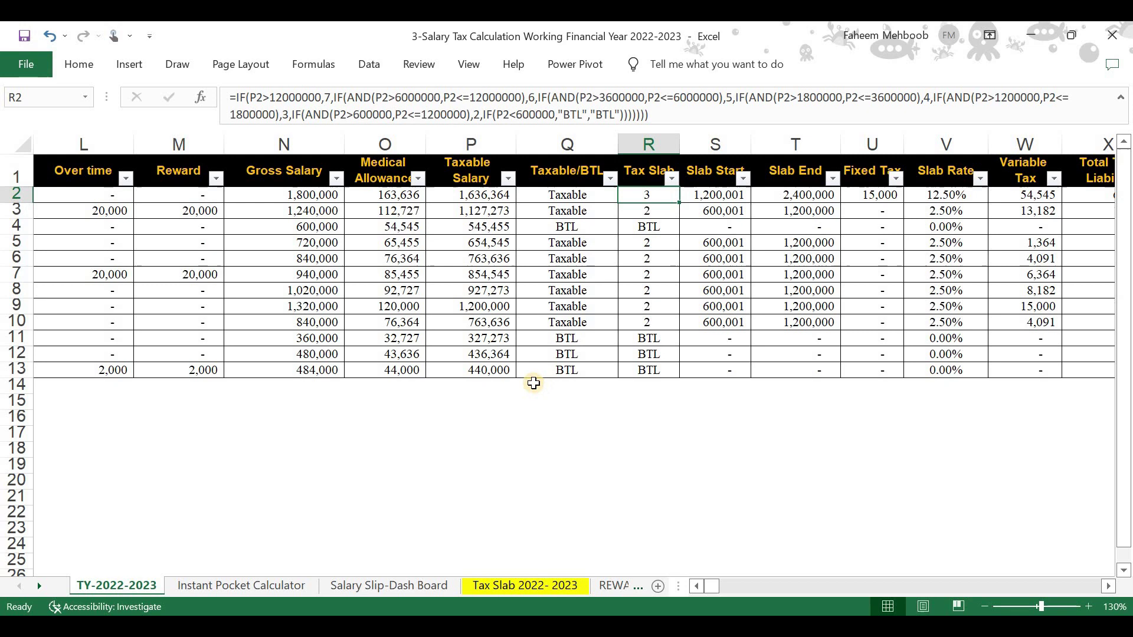
pyautogui.click(490, 590)
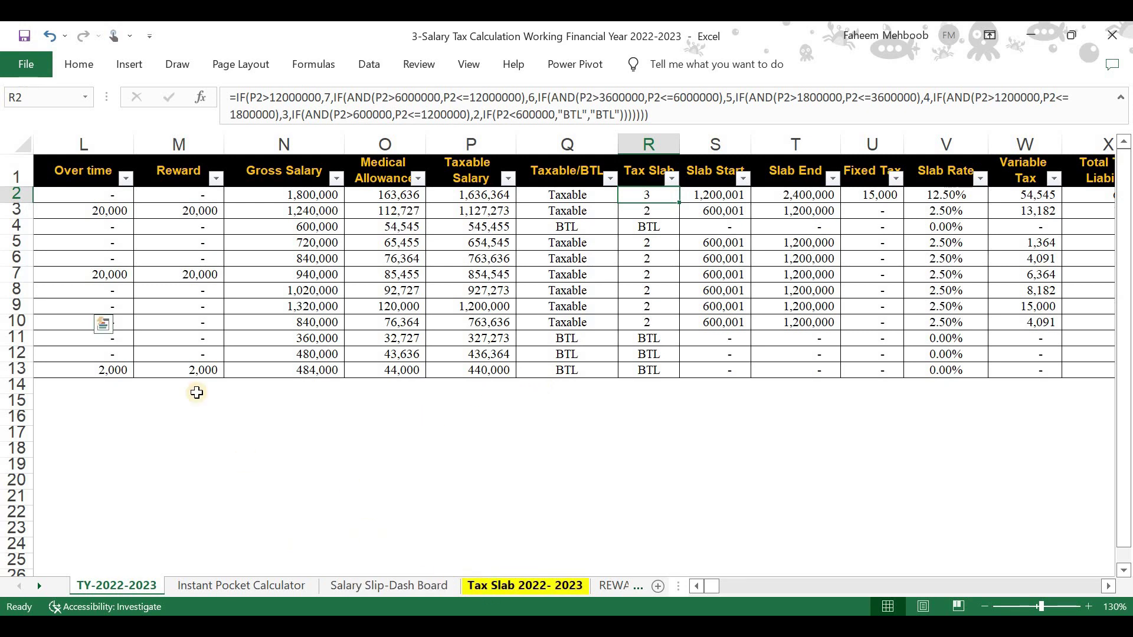
pyautogui.click(58, 237)
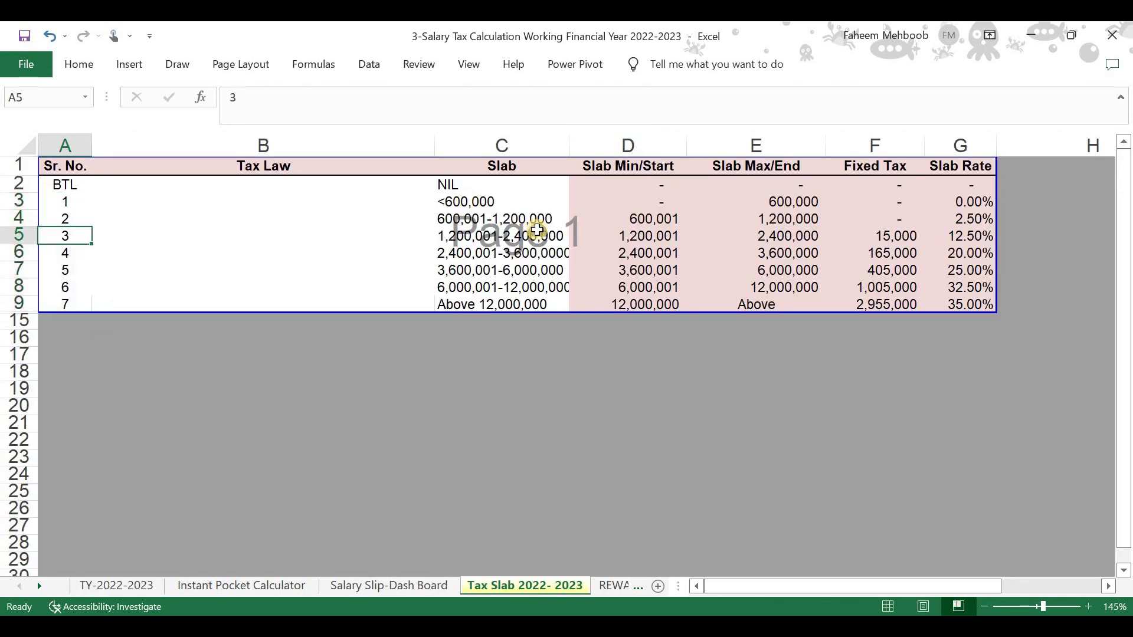
pyautogui.click(643, 237)
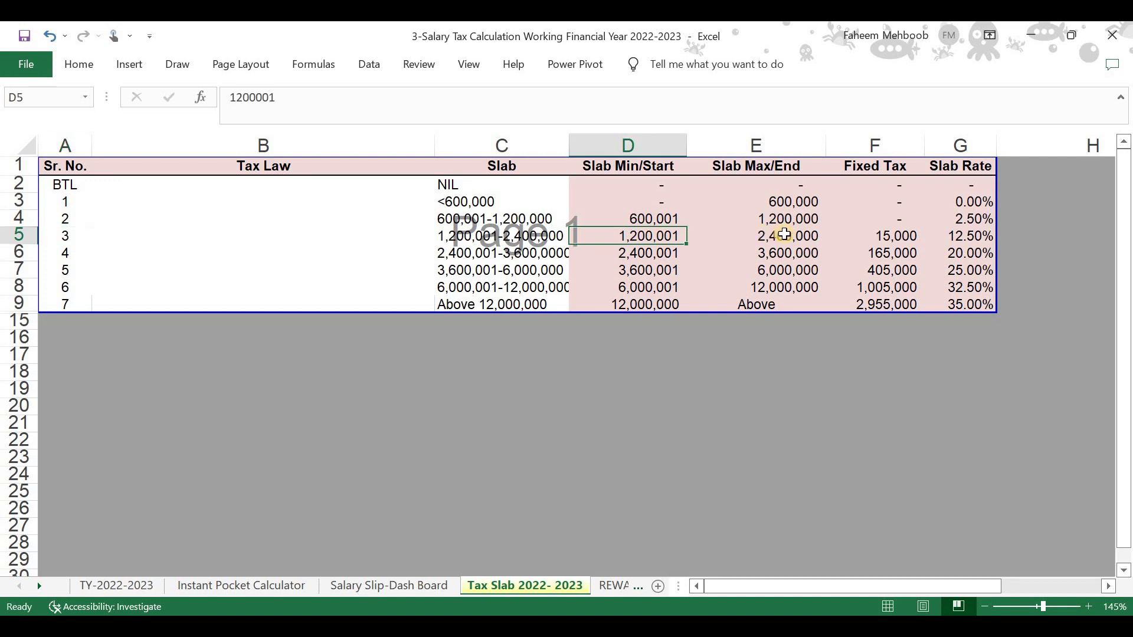
pyautogui.click(785, 235)
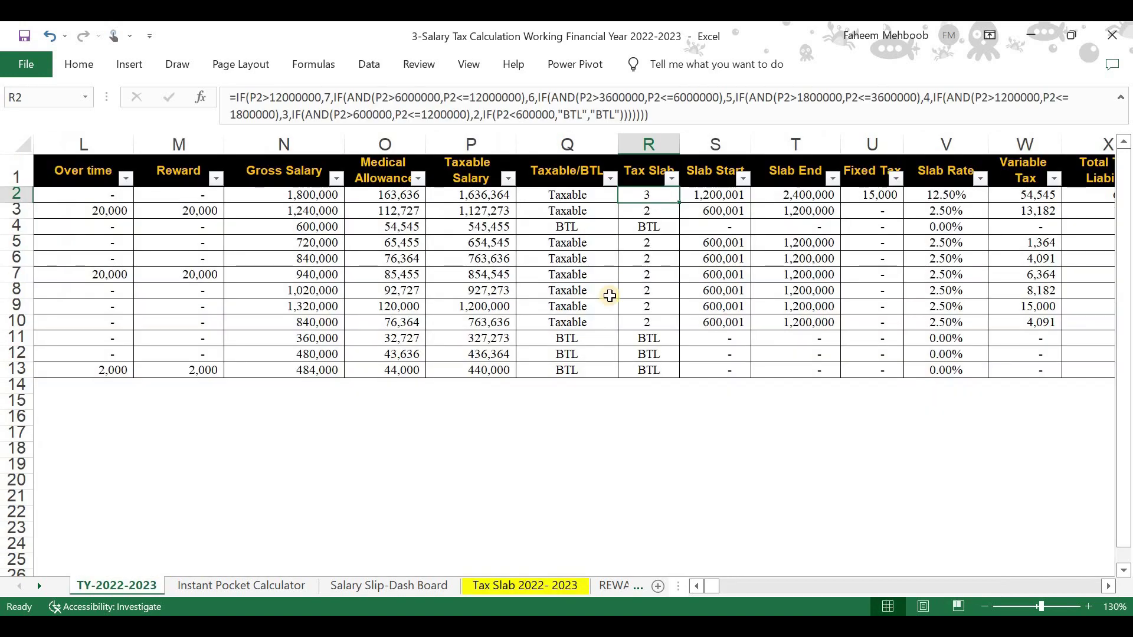
pyautogui.click(142, 585)
pyautogui.click(731, 197)
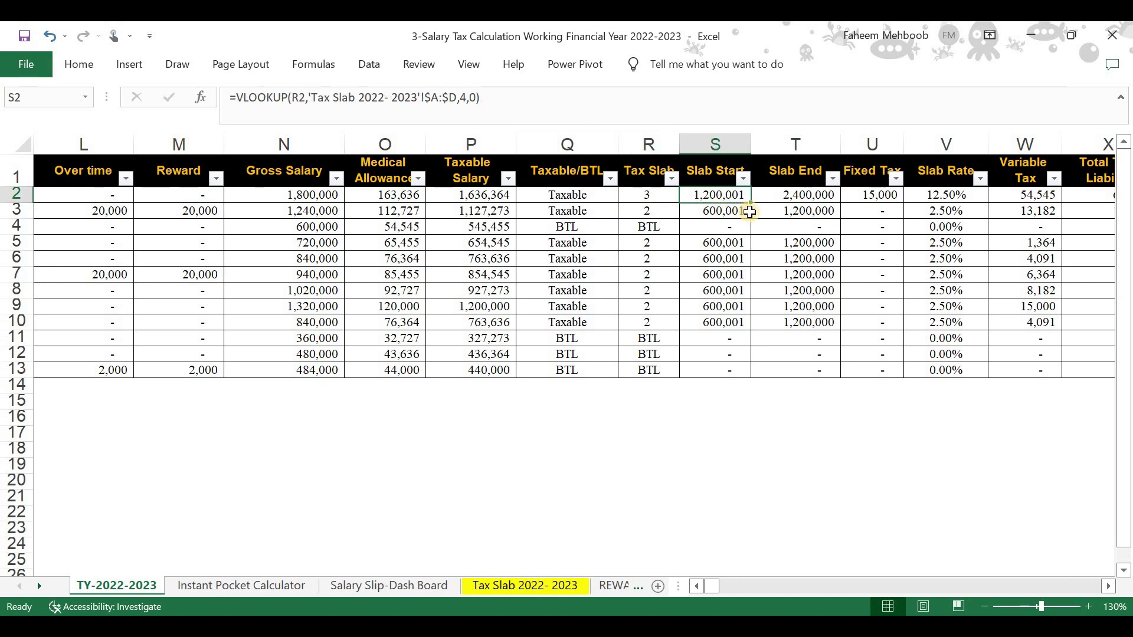
pyautogui.click(801, 202)
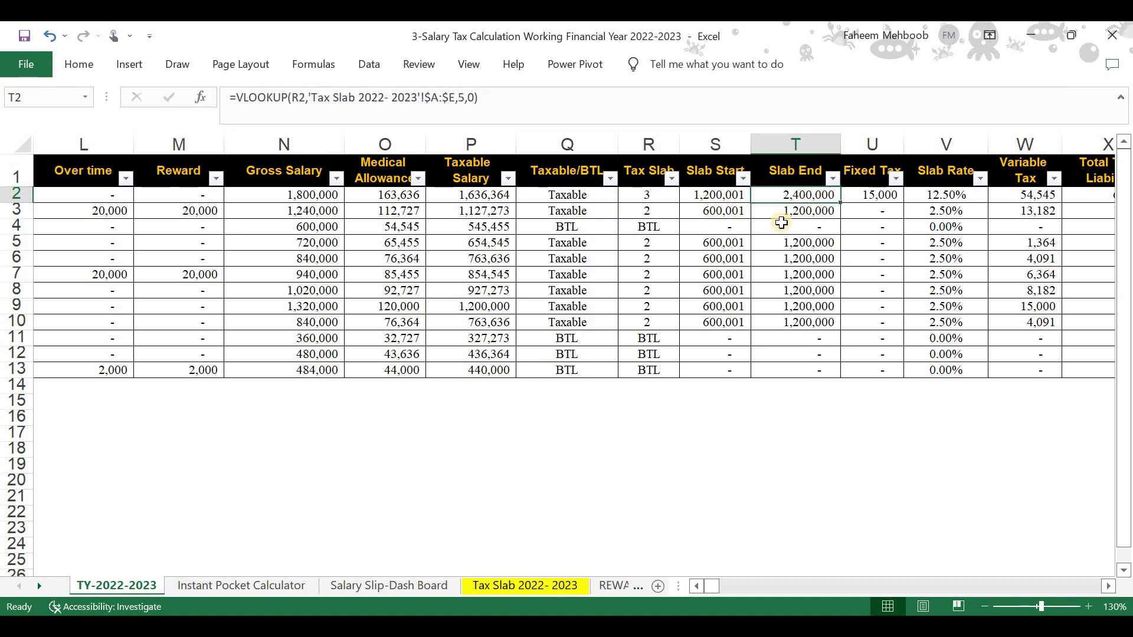
pyautogui.press('Right')
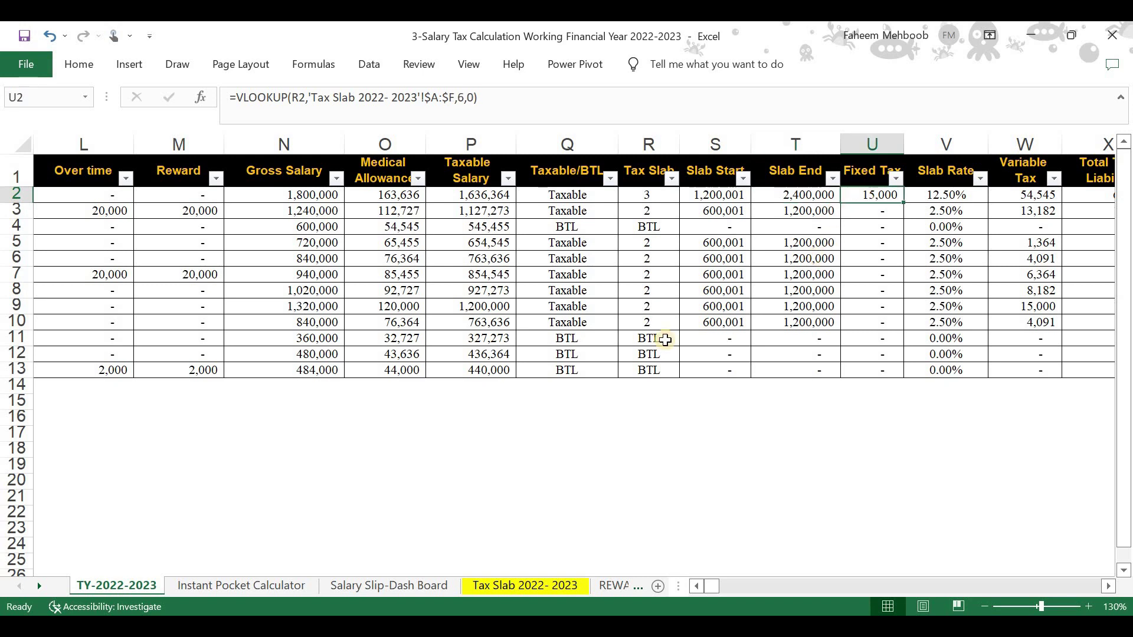
pyautogui.click(484, 586)
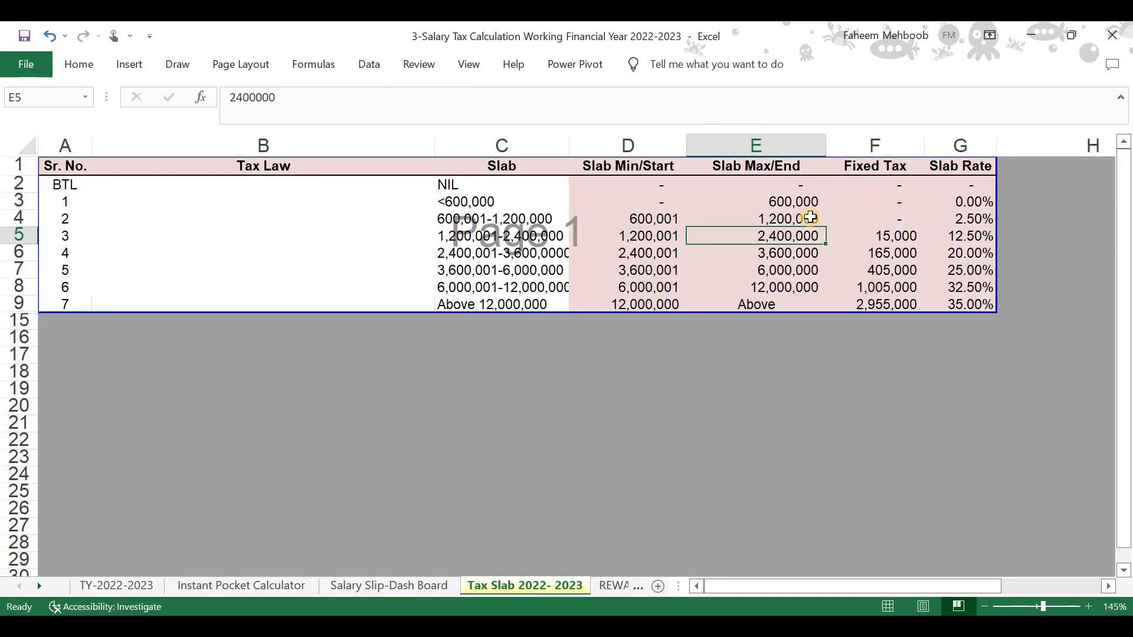
pyautogui.click(811, 217)
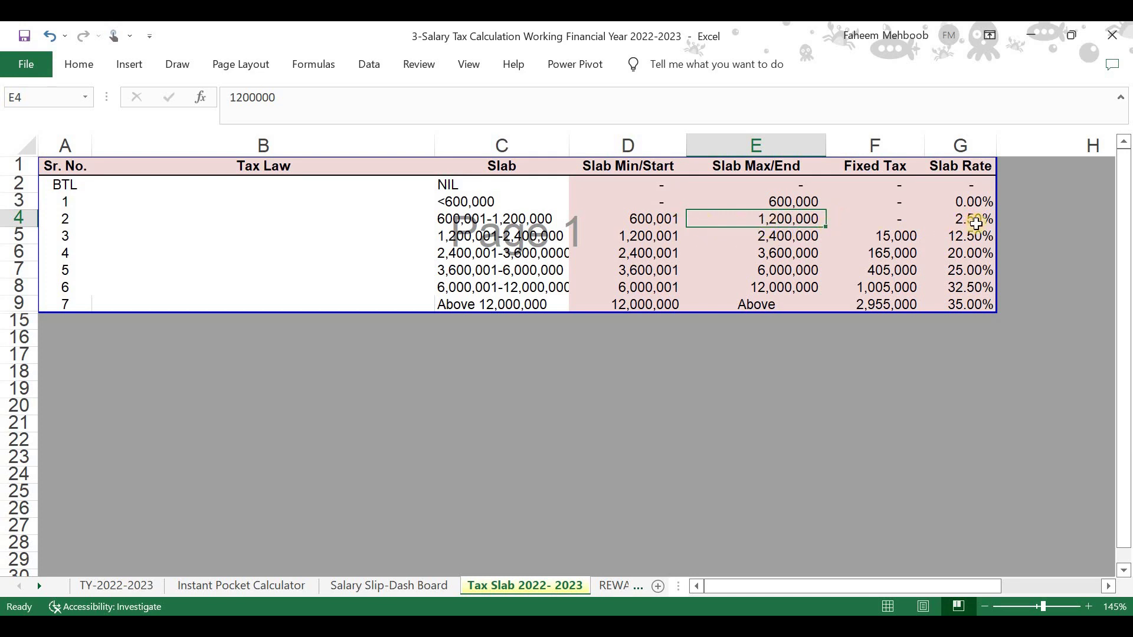
pyautogui.press('Right')
pyautogui.press('Right')
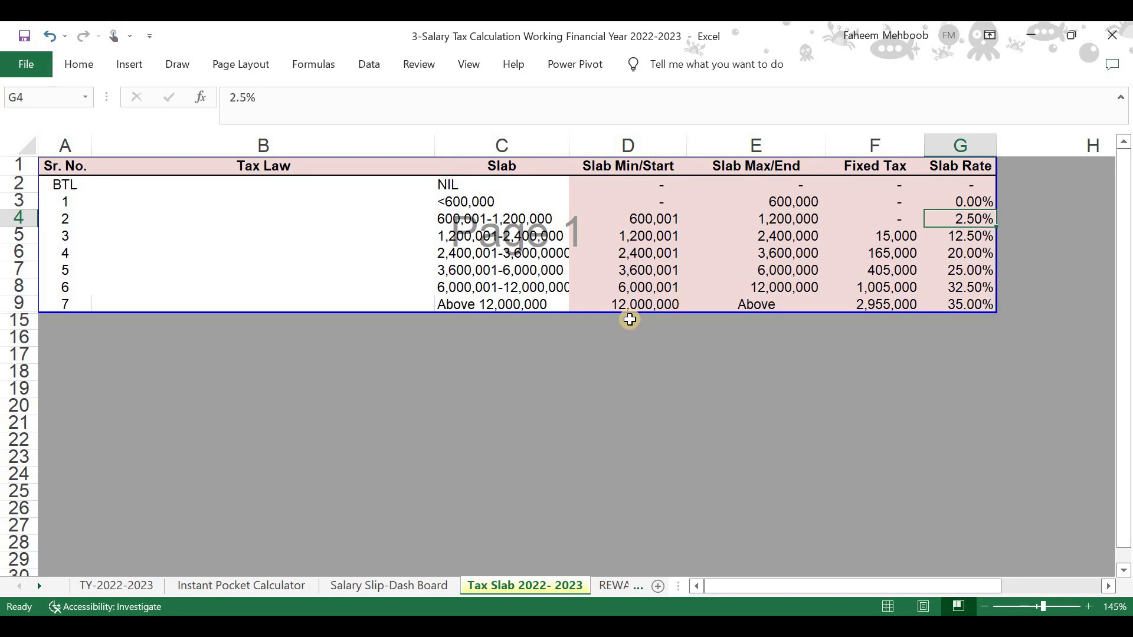
pyautogui.click(145, 588)
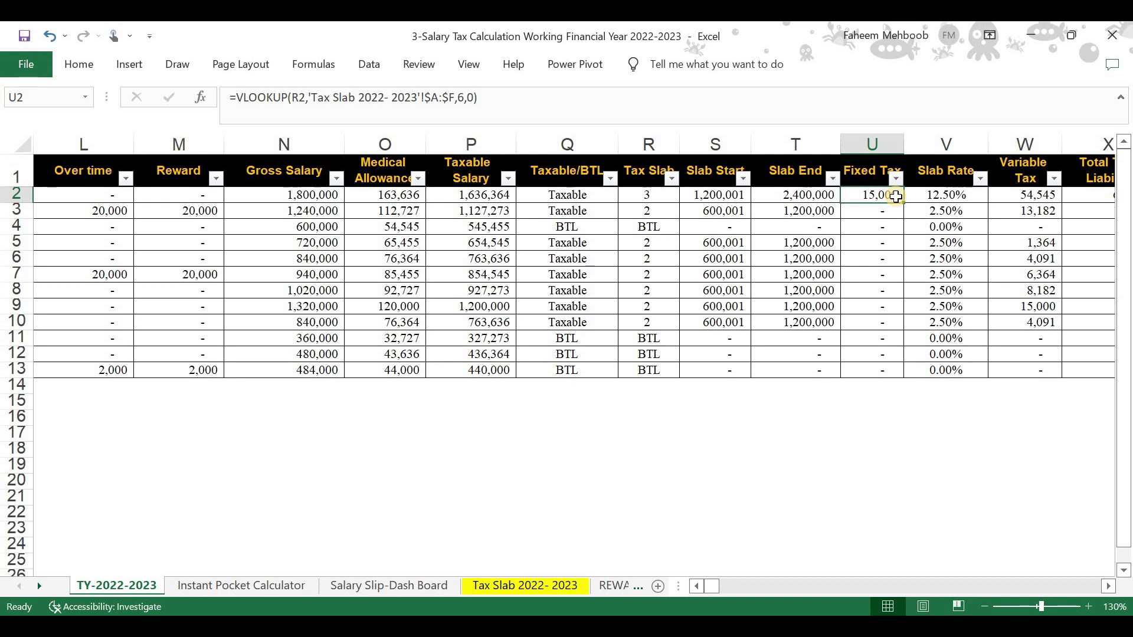
pyautogui.click(966, 199)
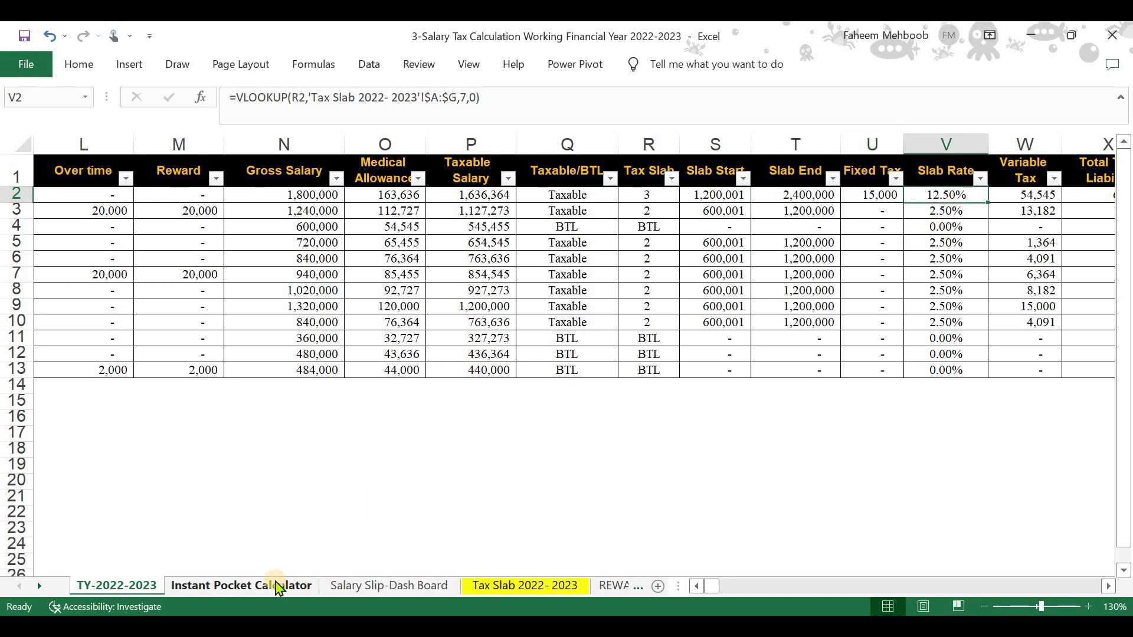
pyautogui.click(511, 586)
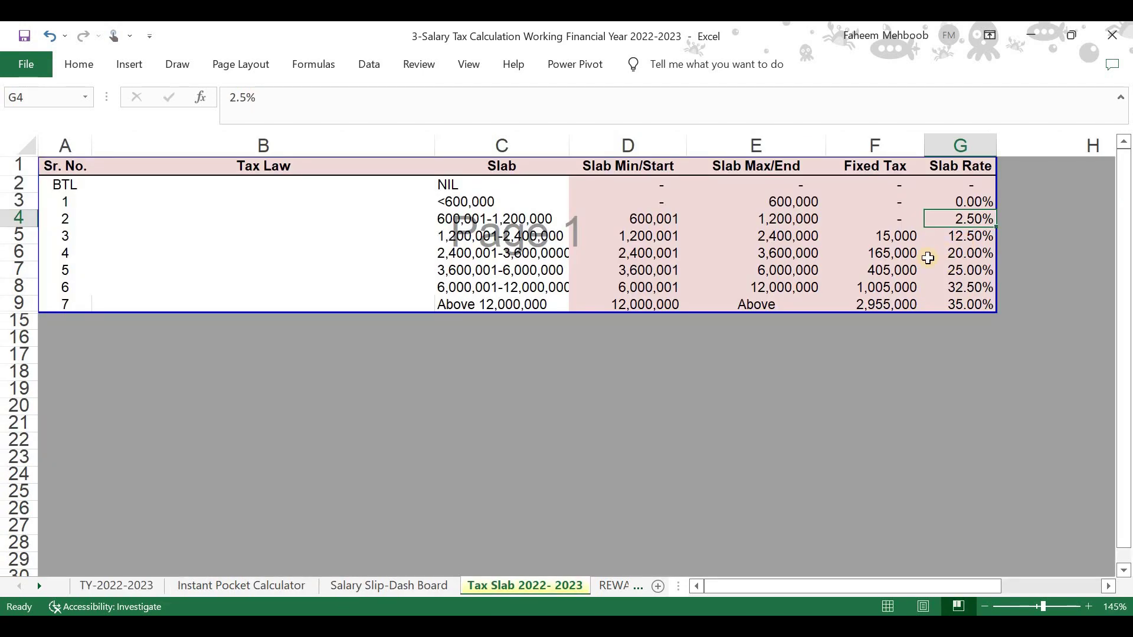
pyautogui.press('Down')
pyautogui.click(142, 586)
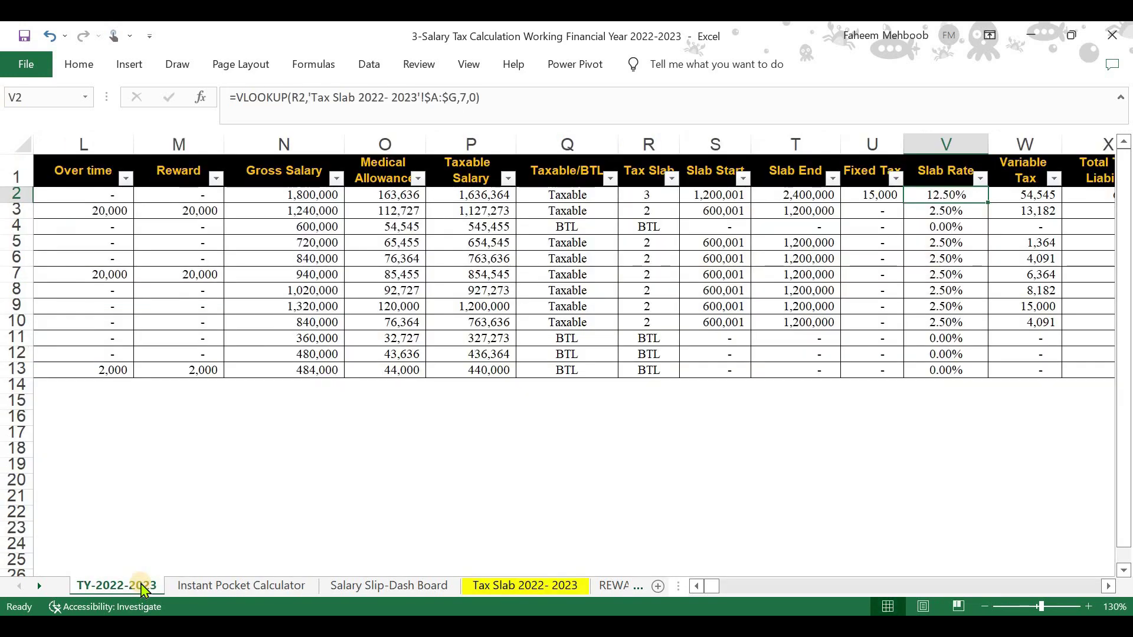
pyautogui.press('Right')
pyautogui.hscroll(1, 867, 202)
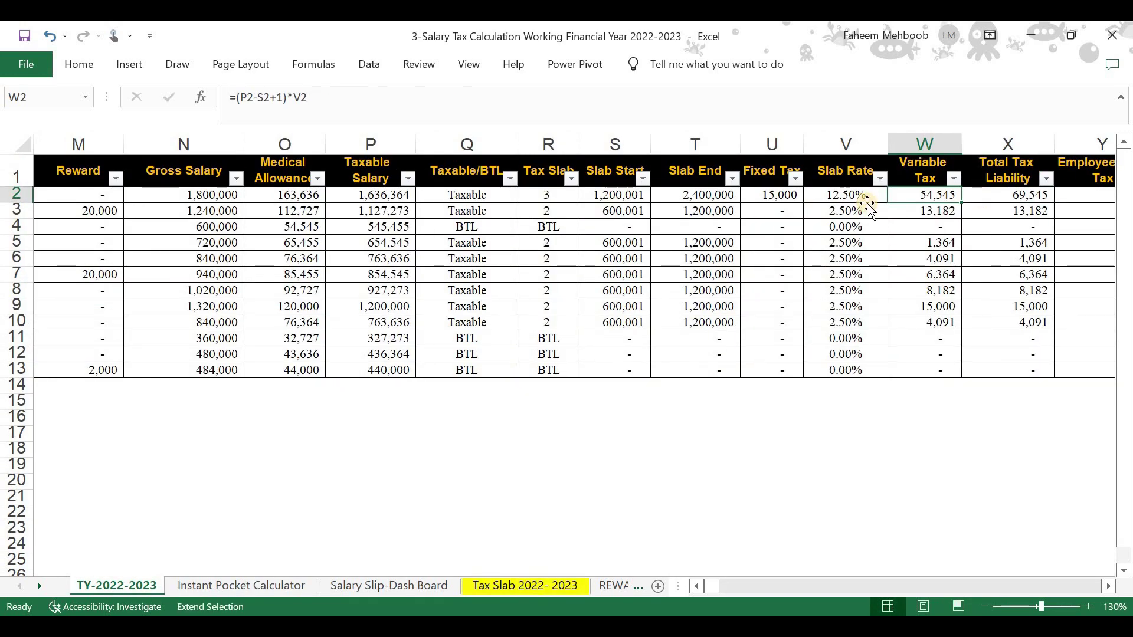
pyautogui.click(867, 206)
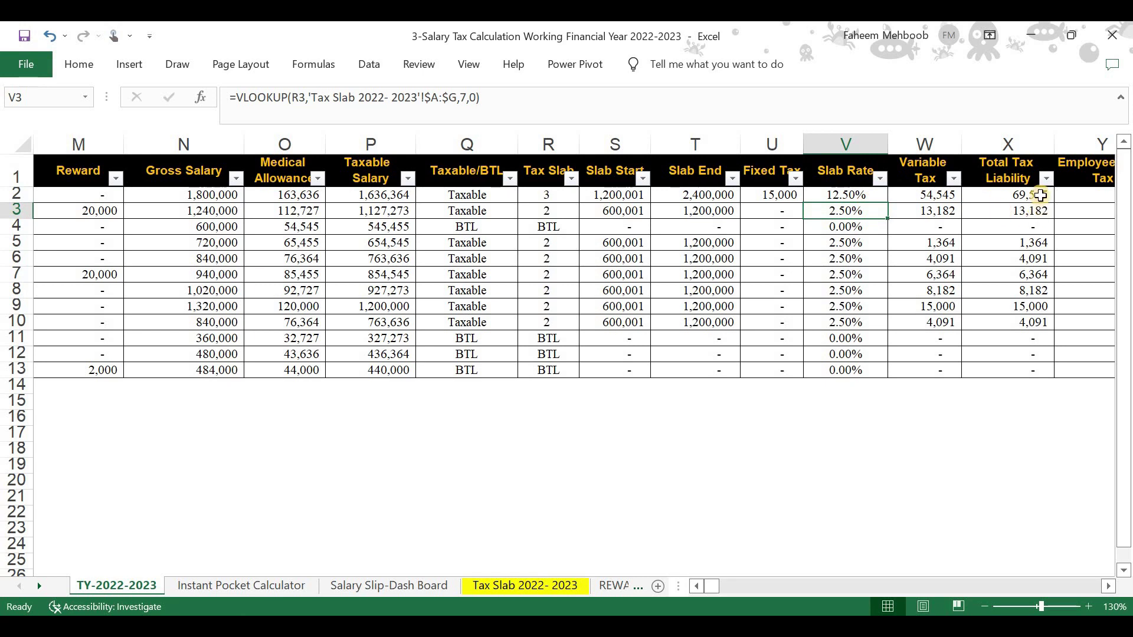
pyautogui.click(1006, 199)
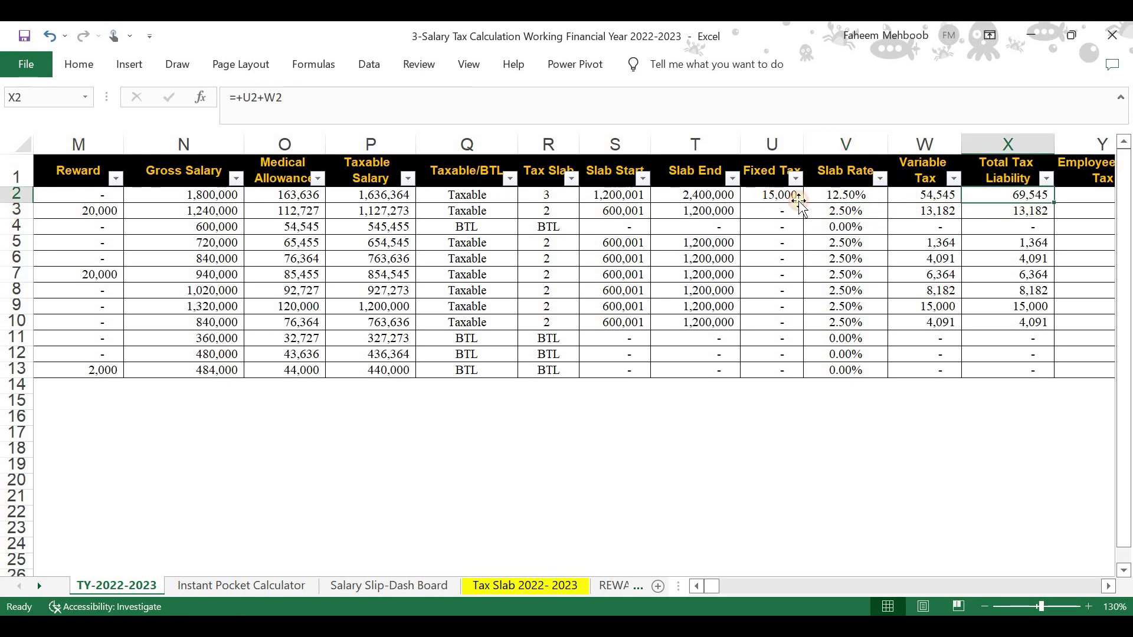
pyautogui.click(772, 199)
pyautogui.press('Right')
pyautogui.press('Right')
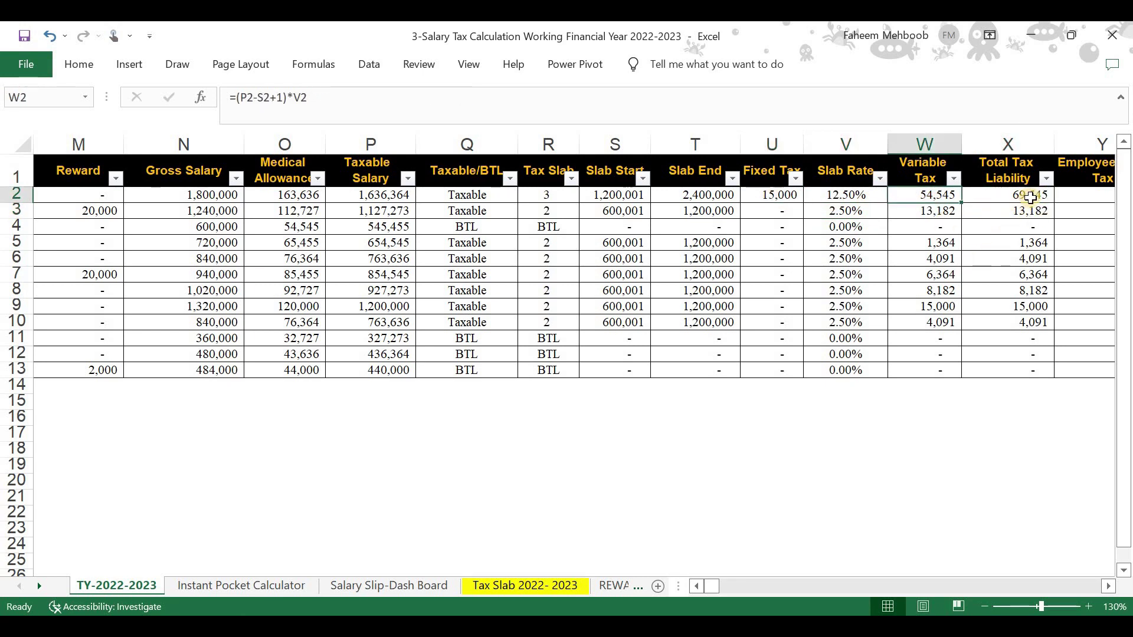
pyautogui.press('Right')
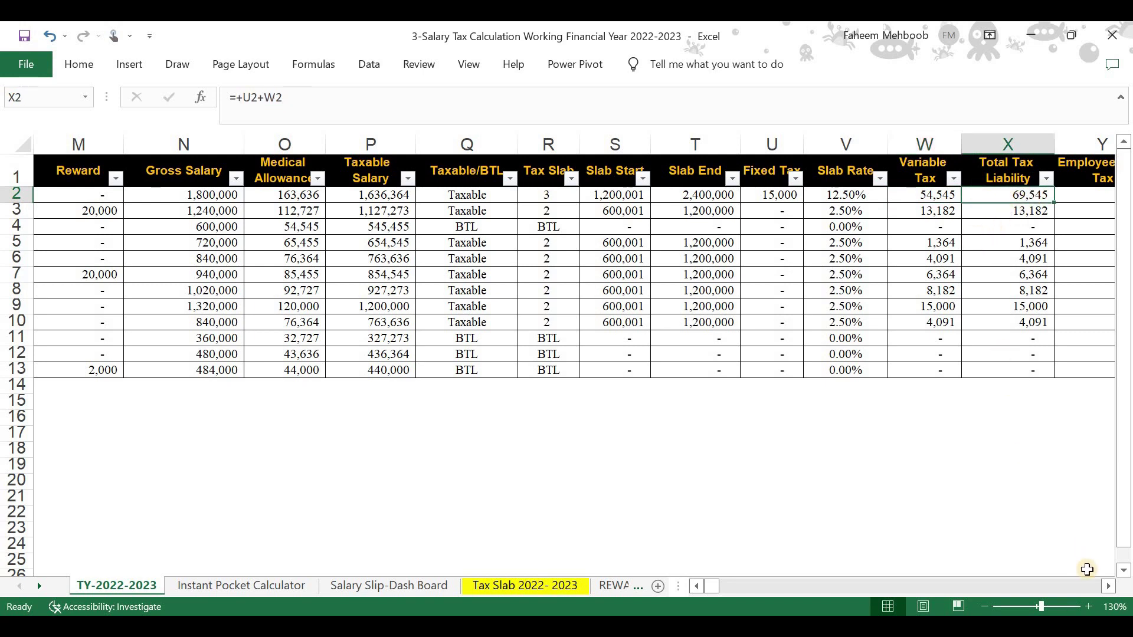
# Scroll right through the columns and inspect the monthly tax deduction formula.
pyautogui.click(1107, 587)
pyautogui.click(1107, 586)
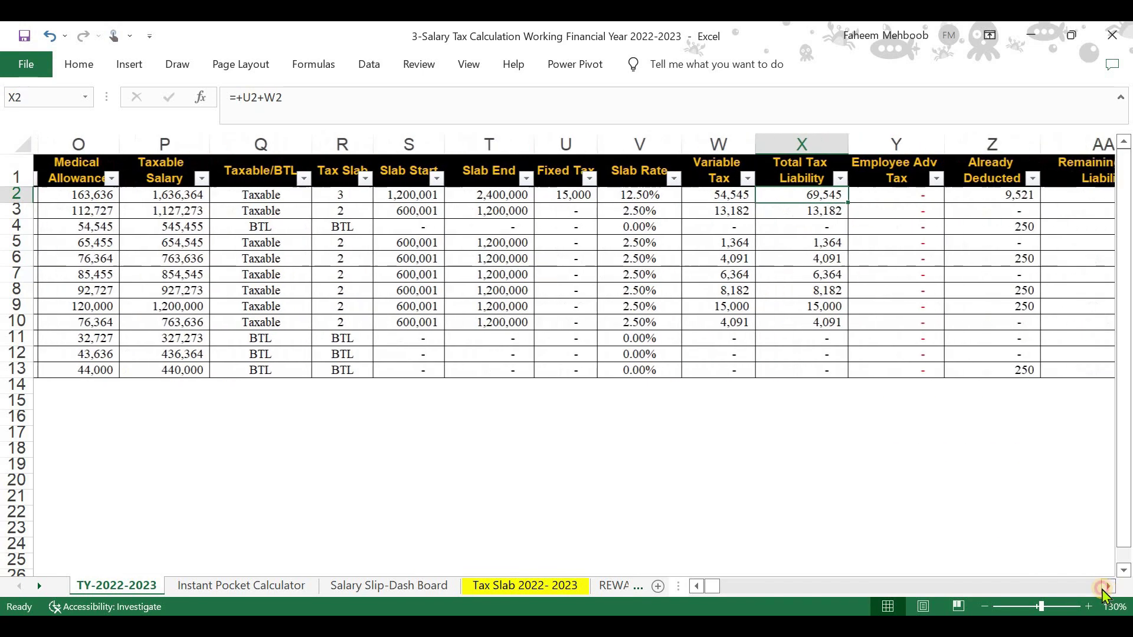
pyautogui.click(1107, 587)
pyautogui.click(1073, 587)
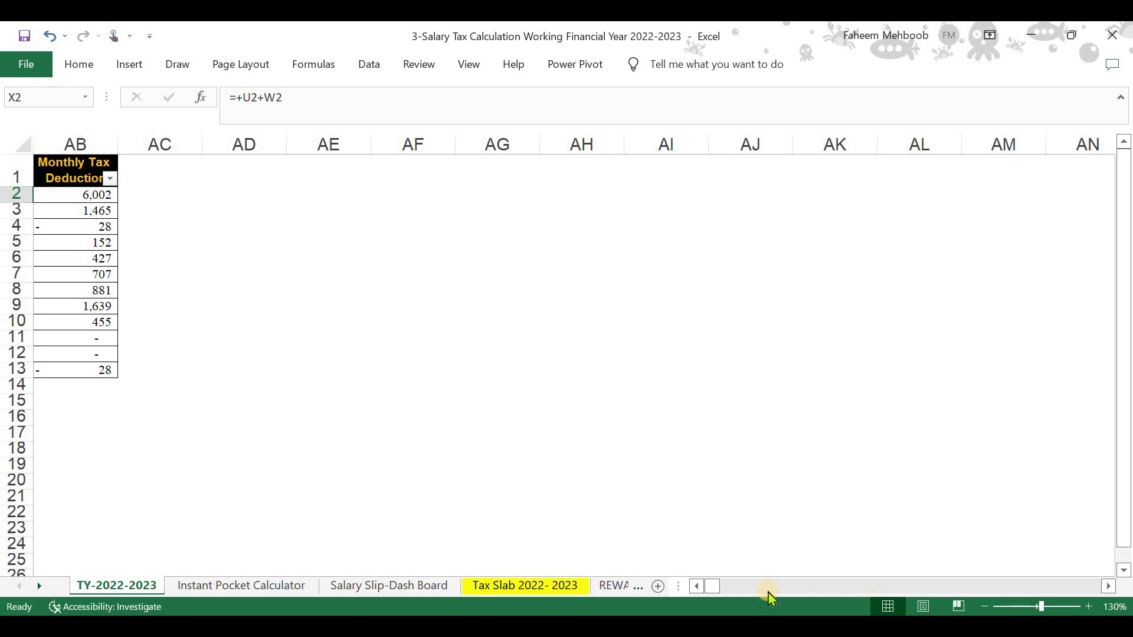
pyautogui.click(697, 586)
pyautogui.click(697, 586)
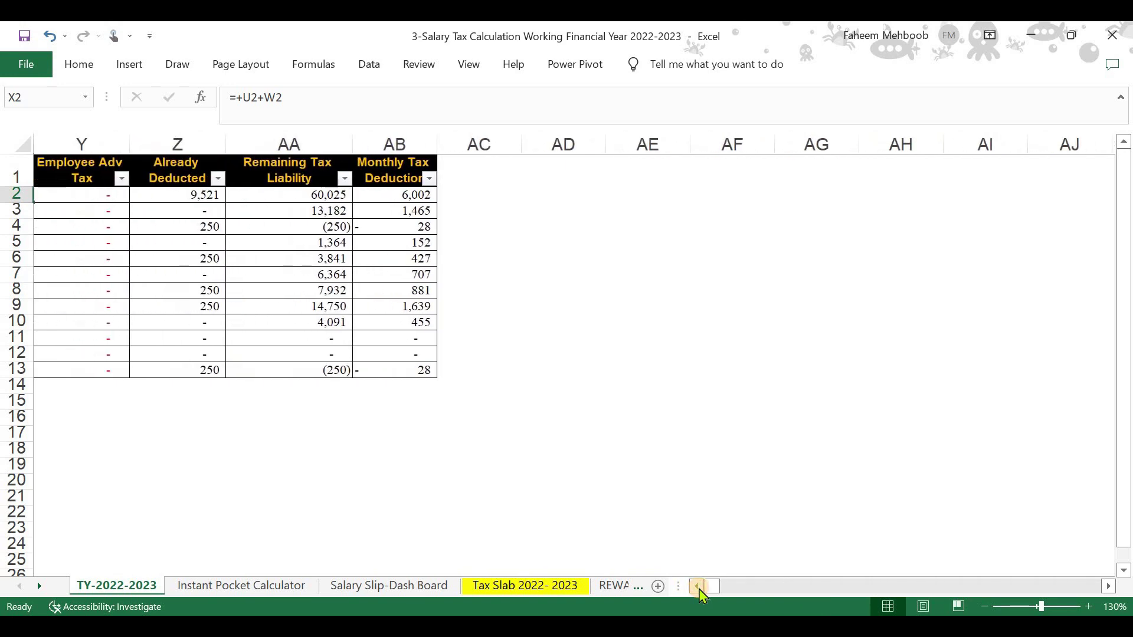
pyautogui.click(698, 586)
pyautogui.click(491, 304)
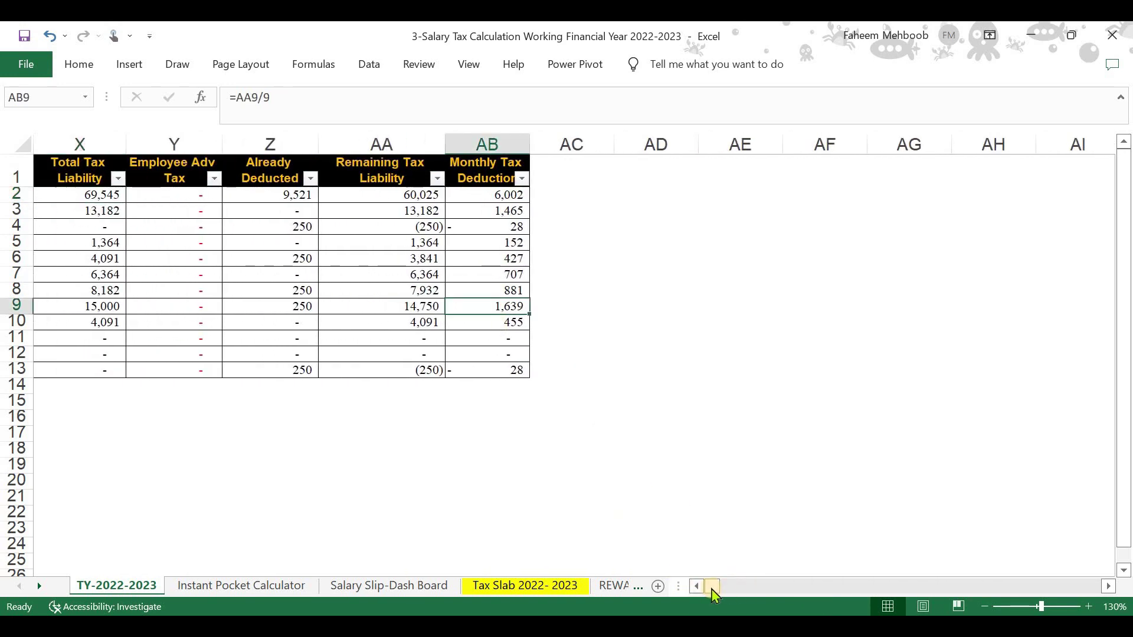
# Step along row 2 through the tax slab, total liability and advance tax columns.
pyautogui.hscroll(2, 708, 553)
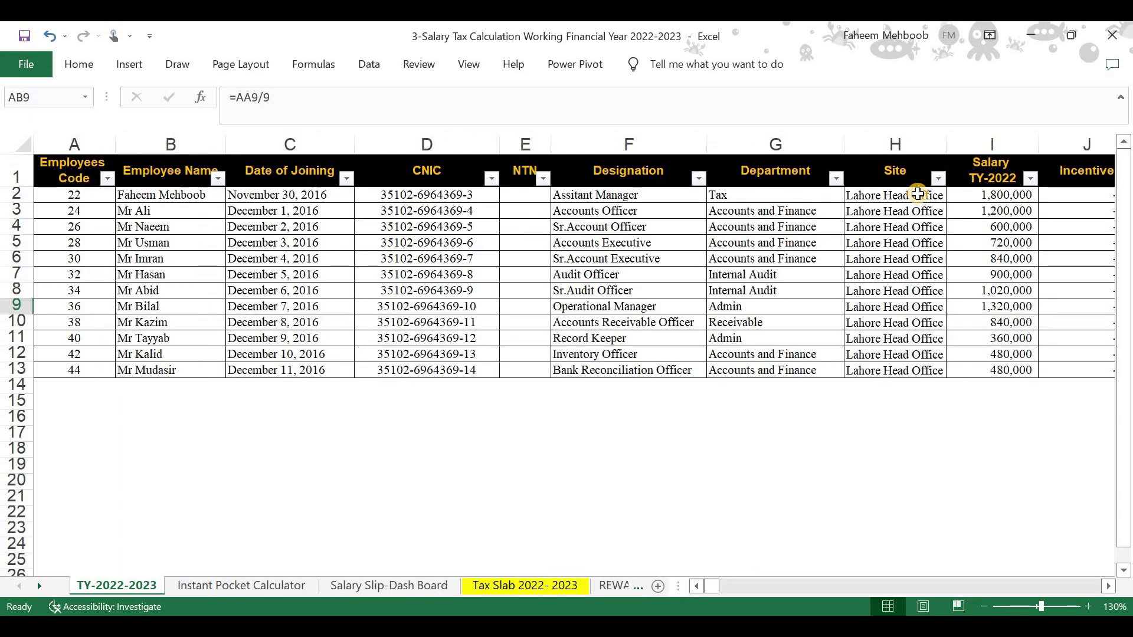
pyautogui.click(918, 195)
pyautogui.press('Right')
pyautogui.press('Right')
pyautogui.press('Right')
pyautogui.press('Right')
pyautogui.press('Right')
pyautogui.press('Right')
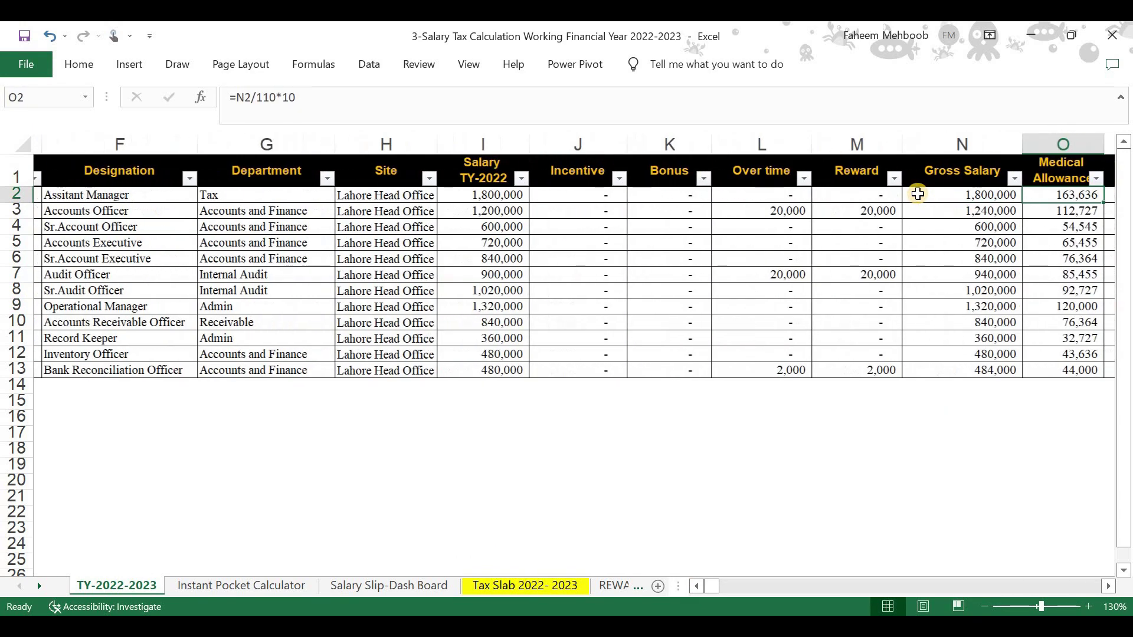
pyautogui.press('Right')
pyautogui.press('Right')
pyautogui.press('Right')
pyautogui.press('Right')
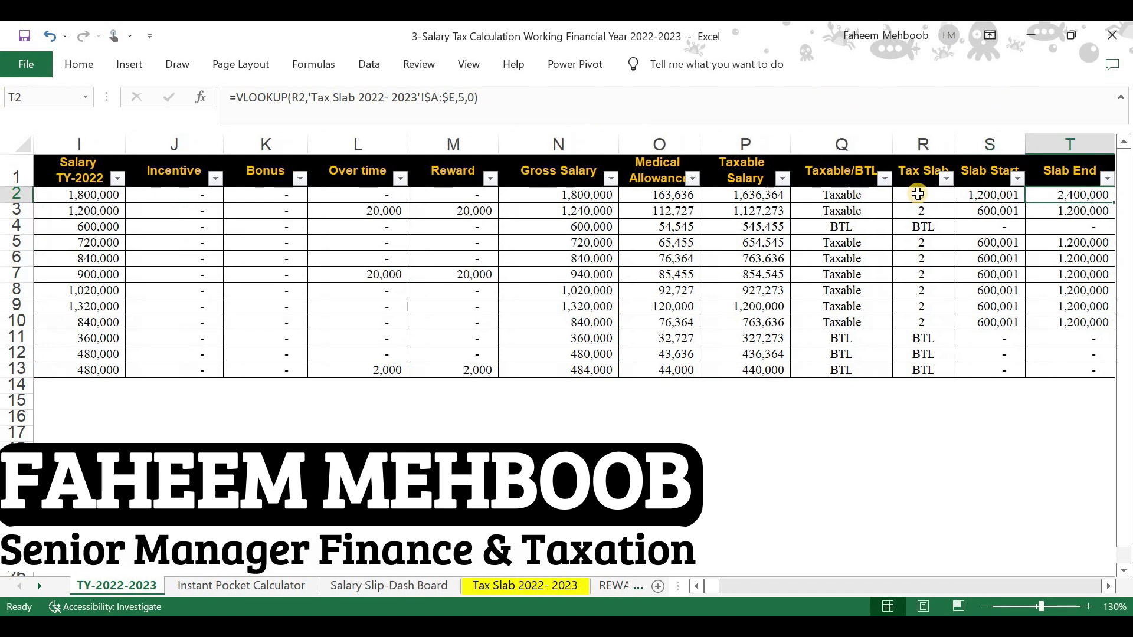
pyautogui.press('Right')
pyautogui.press('Right')
pyautogui.press('Right')
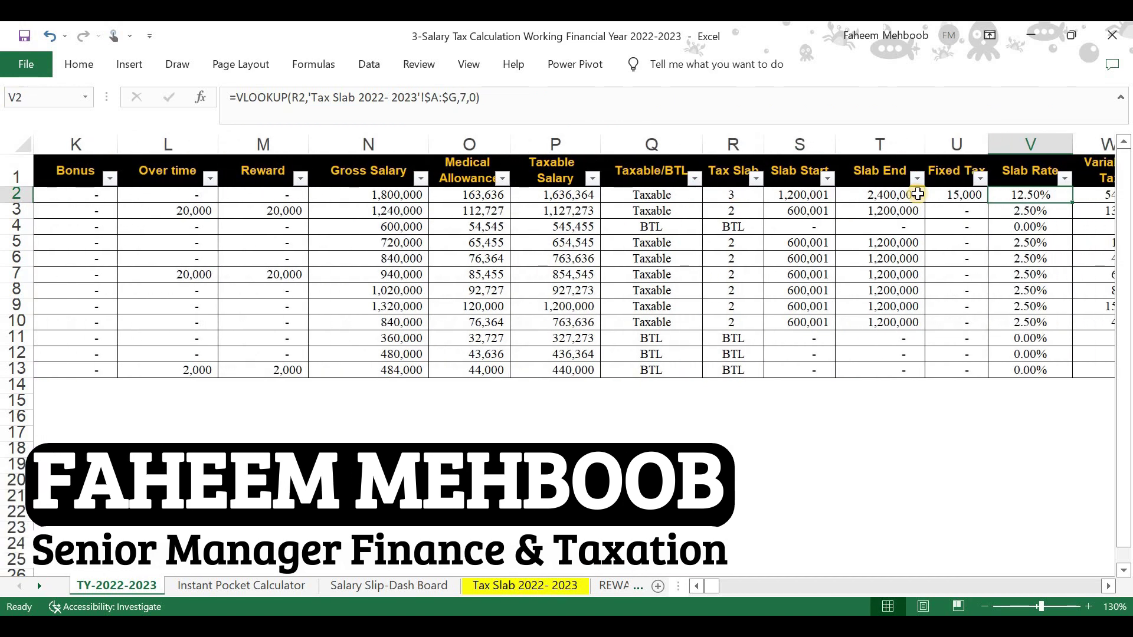
pyautogui.press('Right')
pyautogui.press('Right')
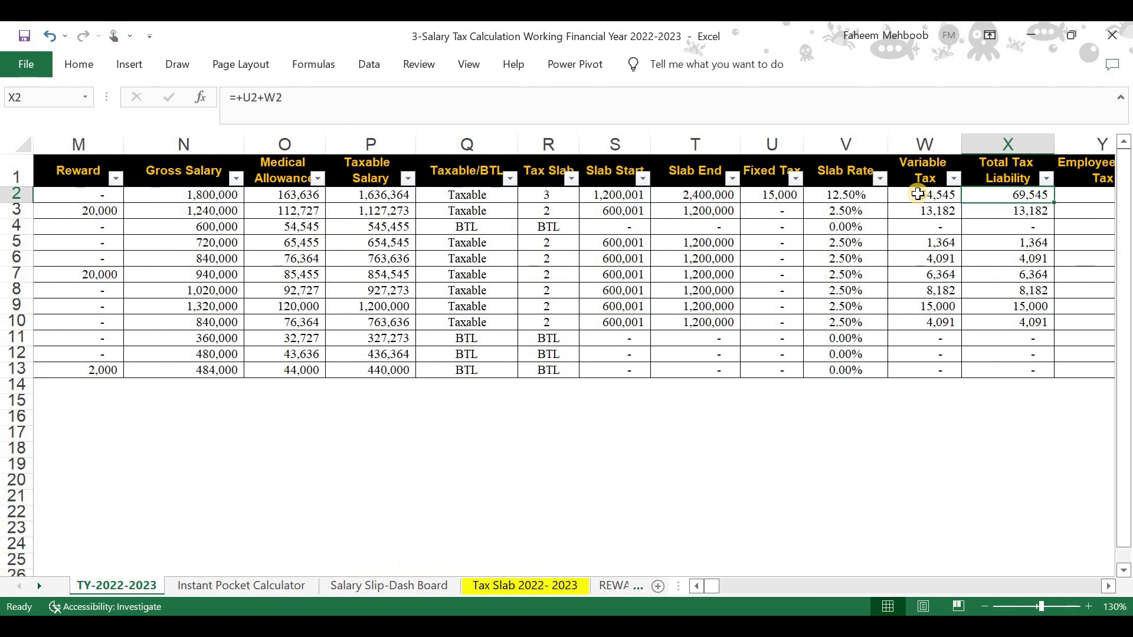
pyautogui.press('Right')
pyautogui.press('Right')
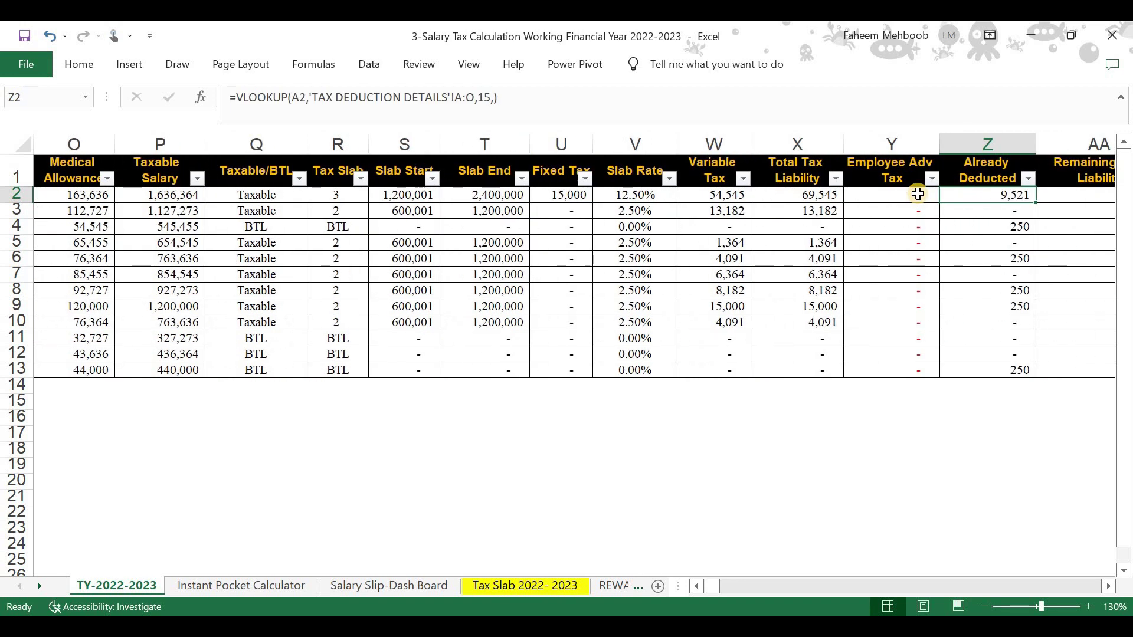
pyautogui.click(918, 195)
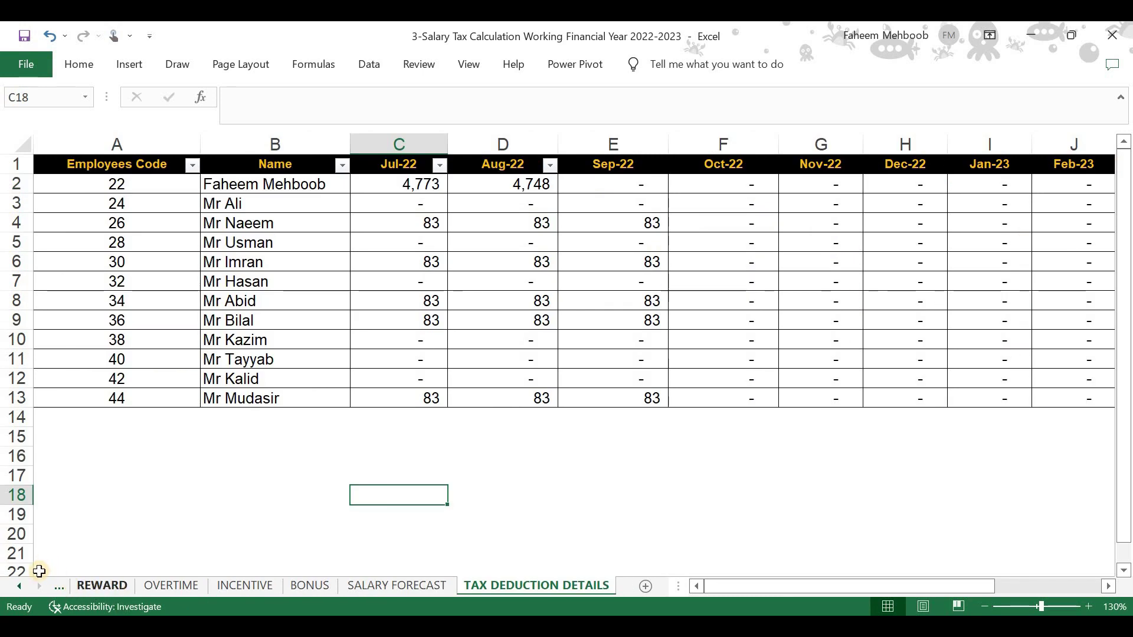
# Back on TY-2022-2023, re-enter Z2's VLOOKUP so Already Deducted recalculates to zero.
pyautogui.click(14, 586)
pyautogui.click(19, 586)
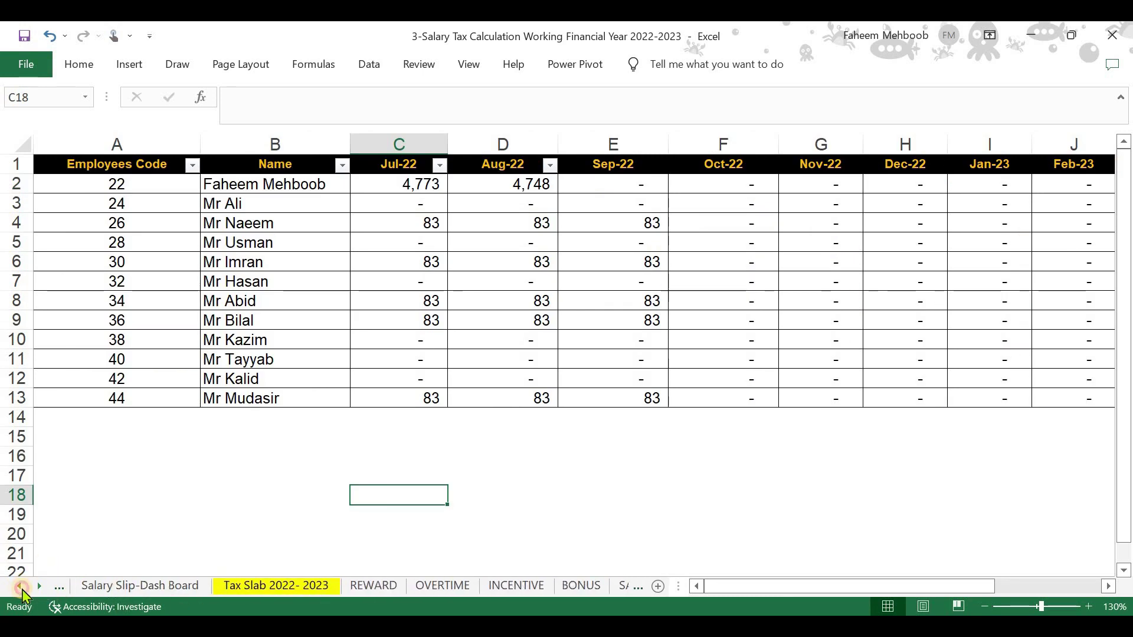
pyautogui.click(59, 586)
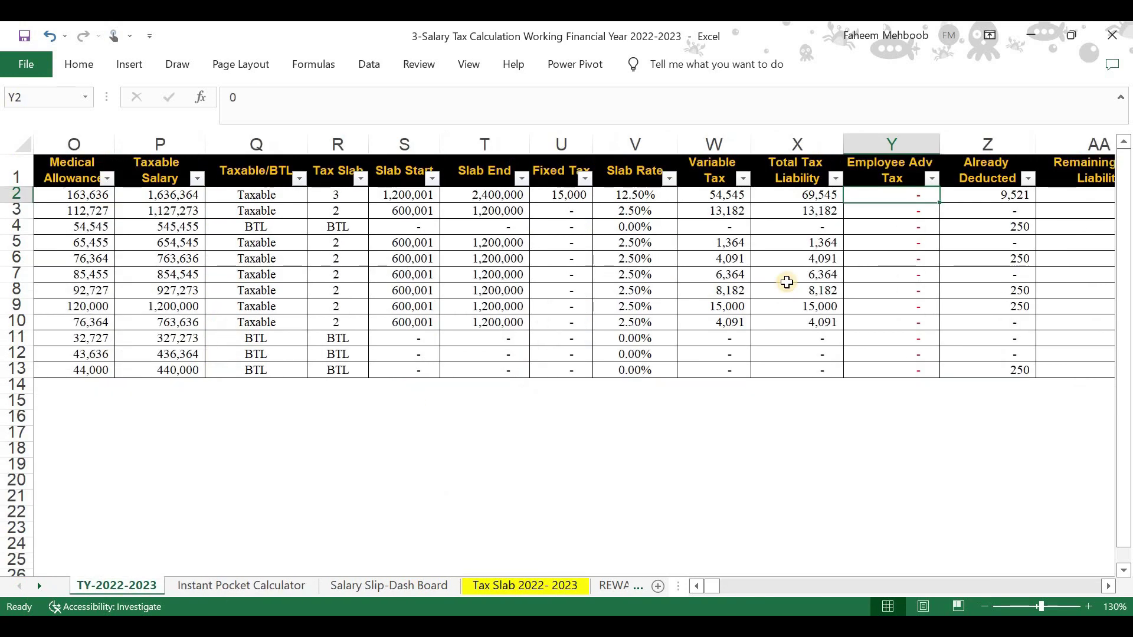
pyautogui.press('Right')
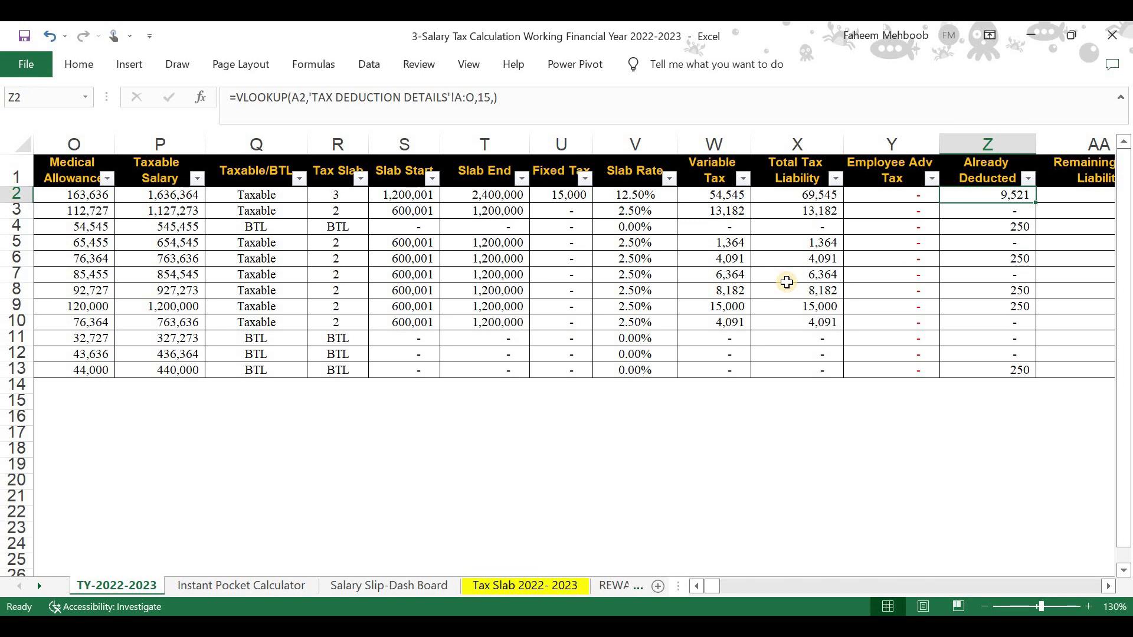
pyautogui.press('F2')
pyautogui.press('Return')
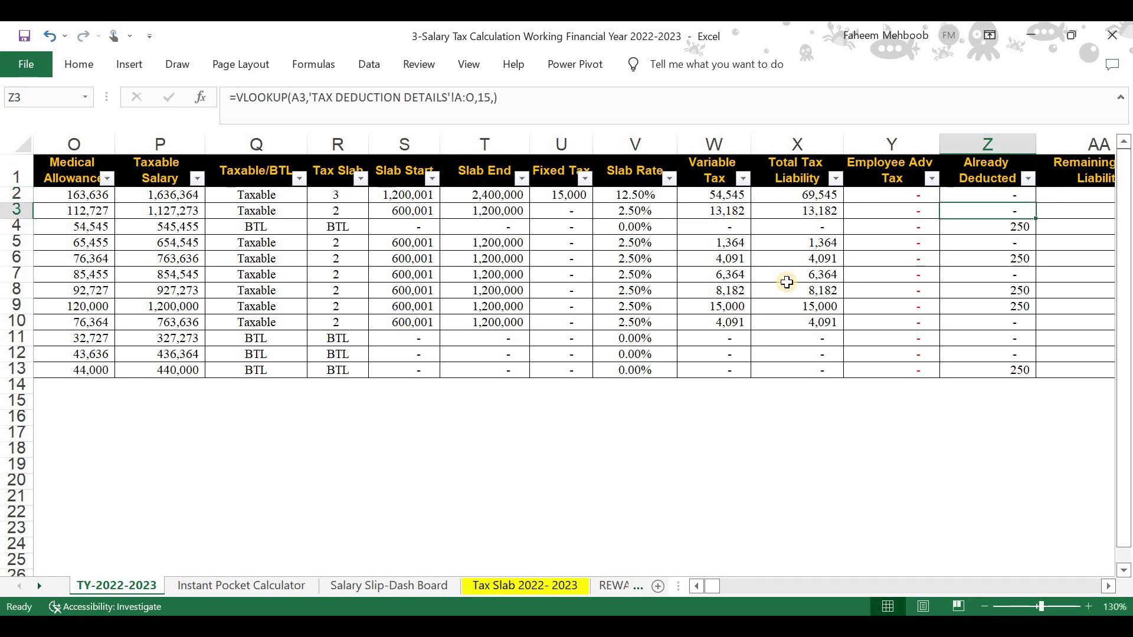
pyautogui.press('Up')
pyautogui.press('Left')
pyautogui.press('Left')
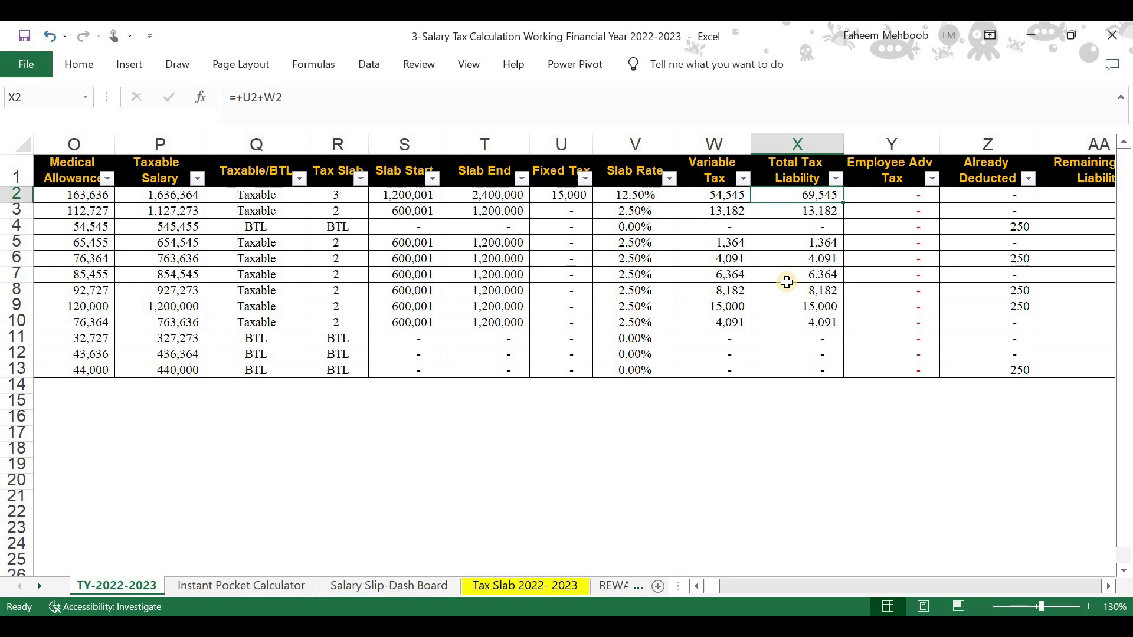
# Change AB2's monthly deduction formula from =AA2/10 to =AA2/12.
pyautogui.press('Right')
pyautogui.press('Right')
pyautogui.press('Right')
pyautogui.press('Right')
pyautogui.press('Right')
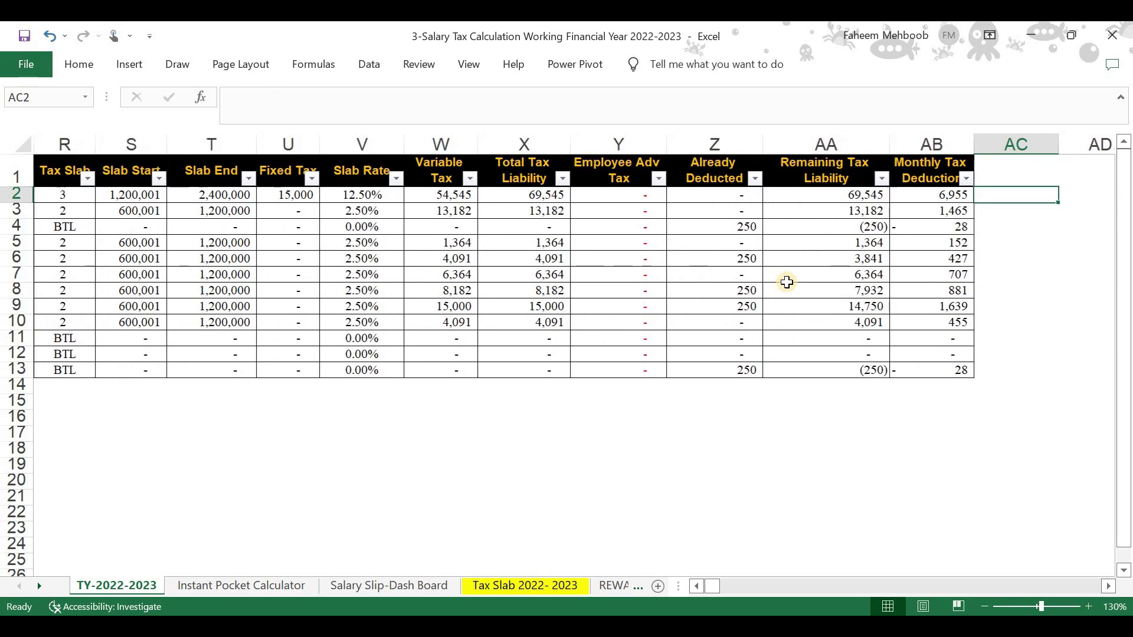
pyautogui.write('=')
pyautogui.press('Escape')
pyautogui.press('Left')
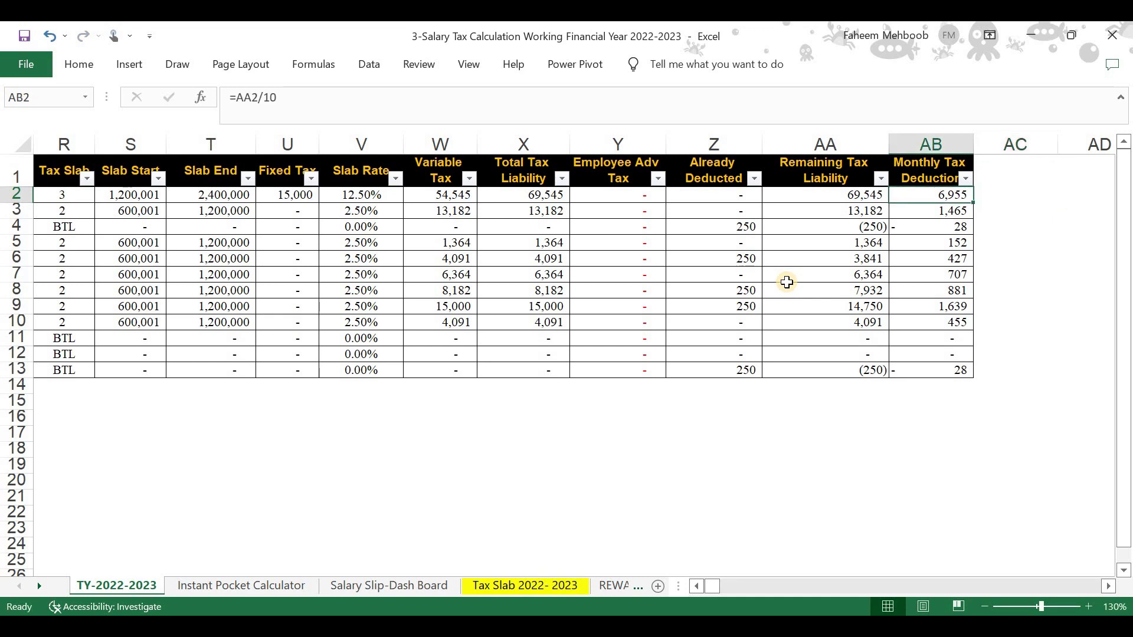
pyautogui.press('F2')
pyautogui.press('BackSpace')
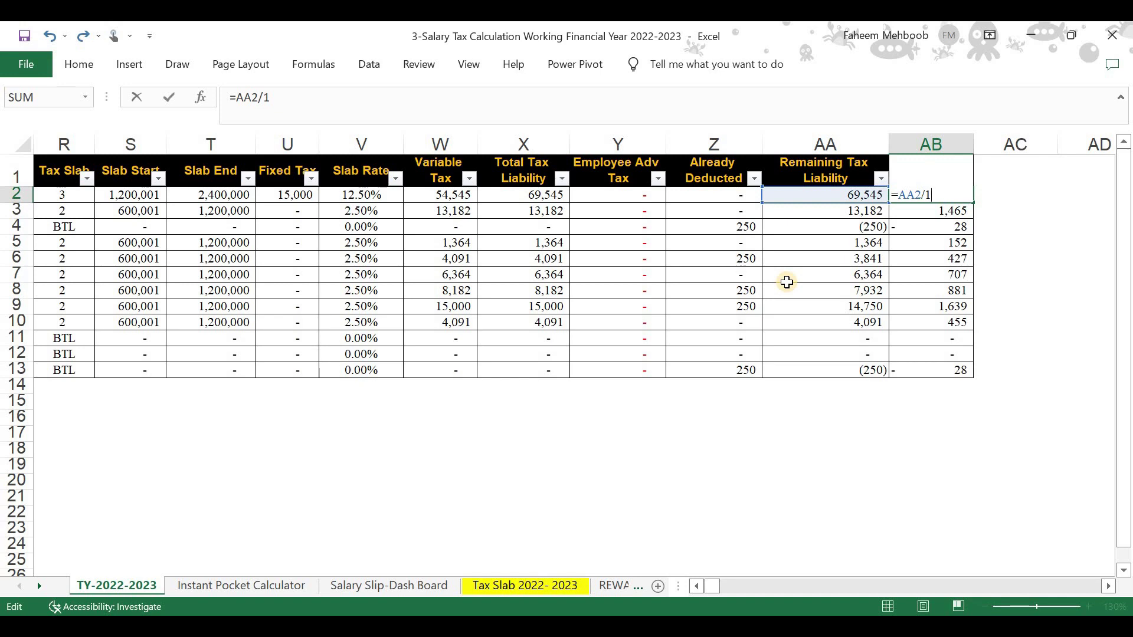
pyautogui.press('Escape')
pyautogui.press('F2')
pyautogui.press('BackSpace')
pyautogui.write('2')
pyautogui.press('Return')
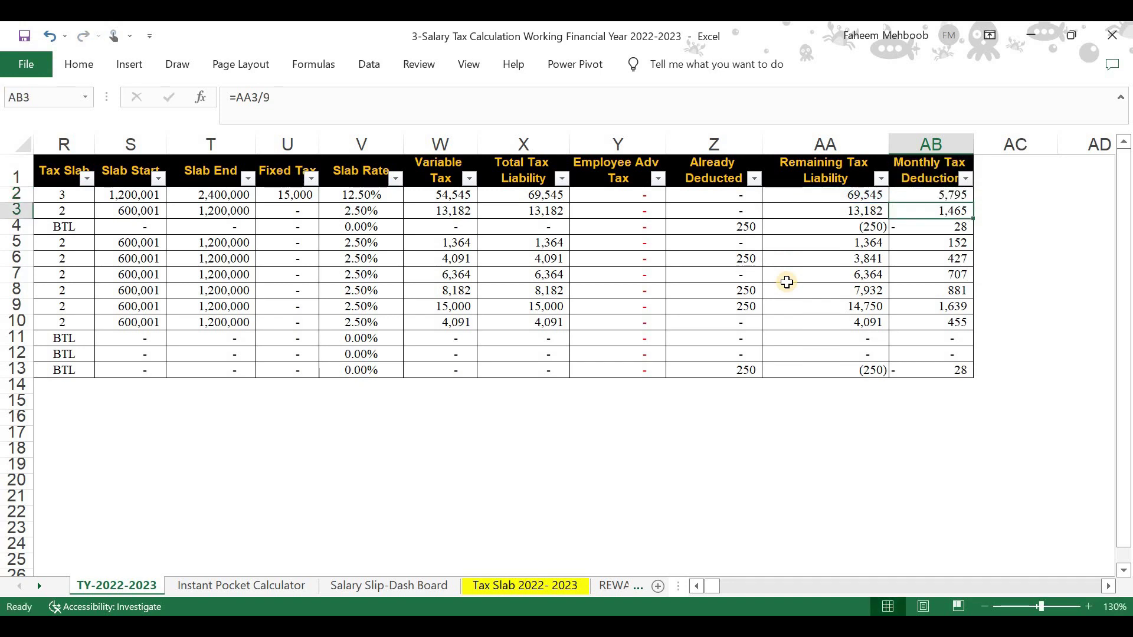
# Review row 2's tax columns, confirming 69,545 remaining and 5,795 monthly.
pyautogui.press('Up')
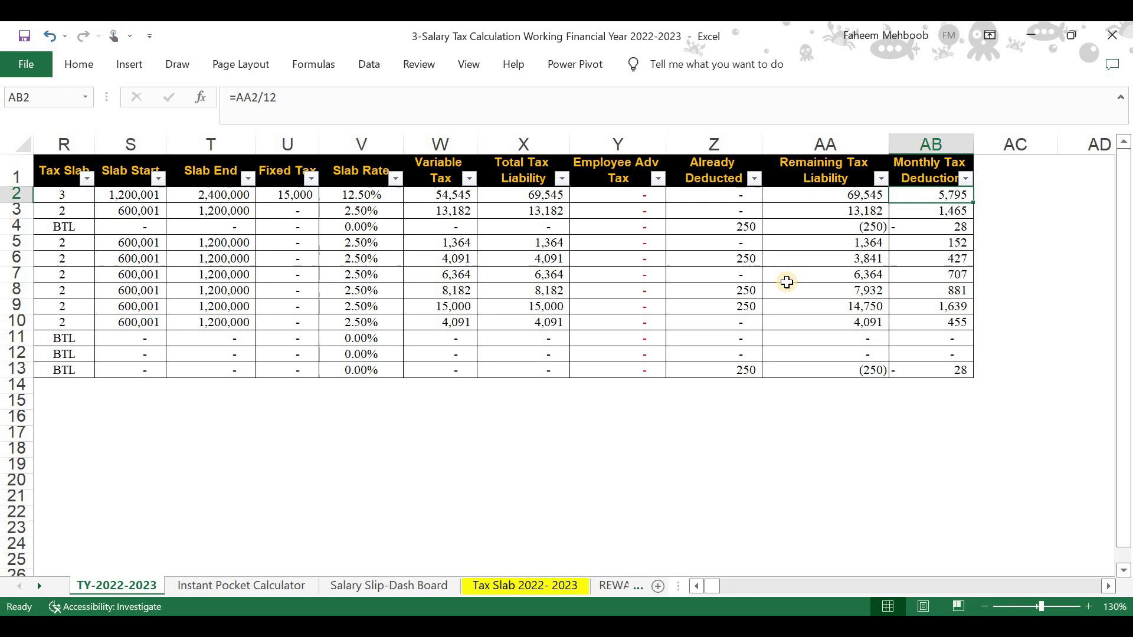
pyautogui.press('Left')
pyautogui.press('Left')
pyautogui.press('Left')
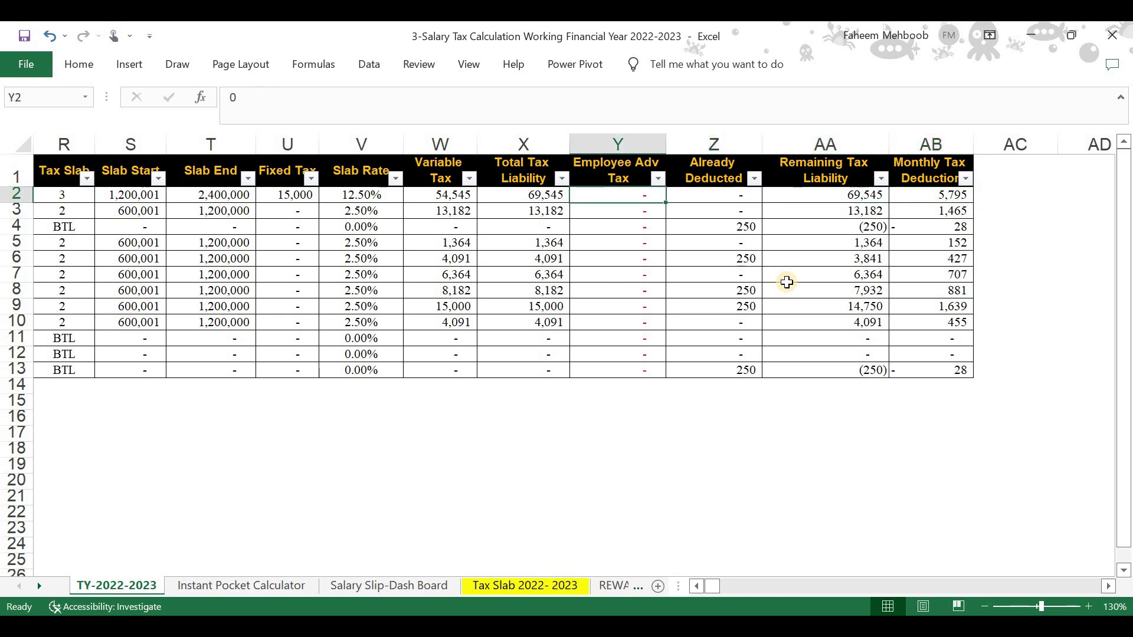
pyautogui.press('Right')
pyautogui.press('Right')
pyautogui.press('Right')
pyautogui.press('Right')
pyautogui.press('Left')
pyautogui.press('Right')
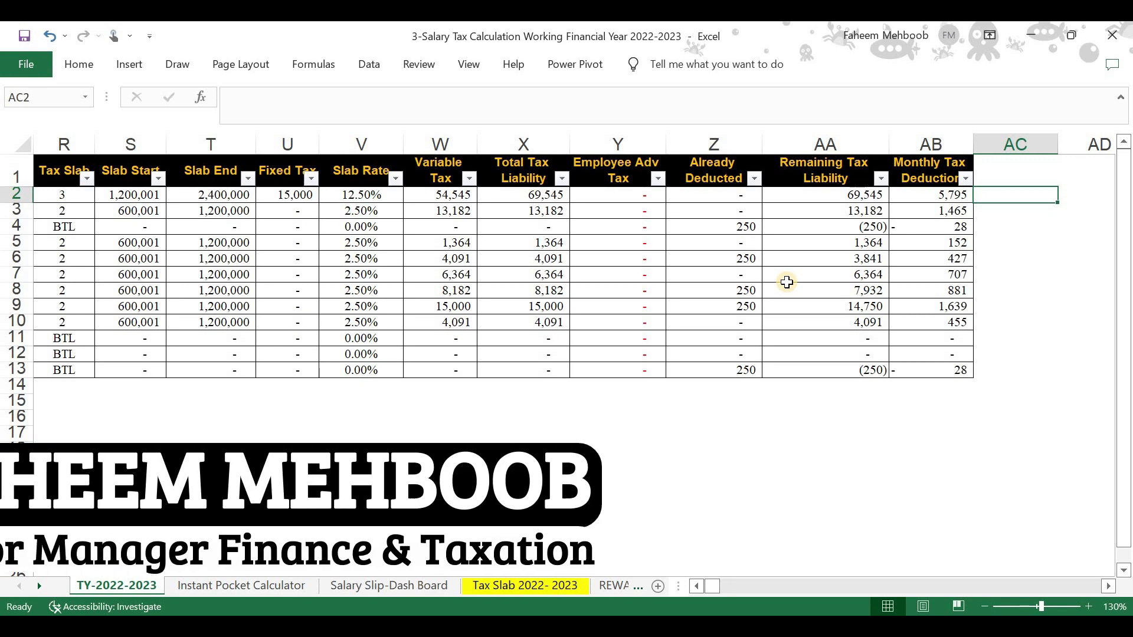
# Enter =5795 as the first employee's Already Deducted amount in Z2.
pyautogui.press('Left')
pyautogui.press('Left')
pyautogui.press('Left')
pyautogui.press('Left')
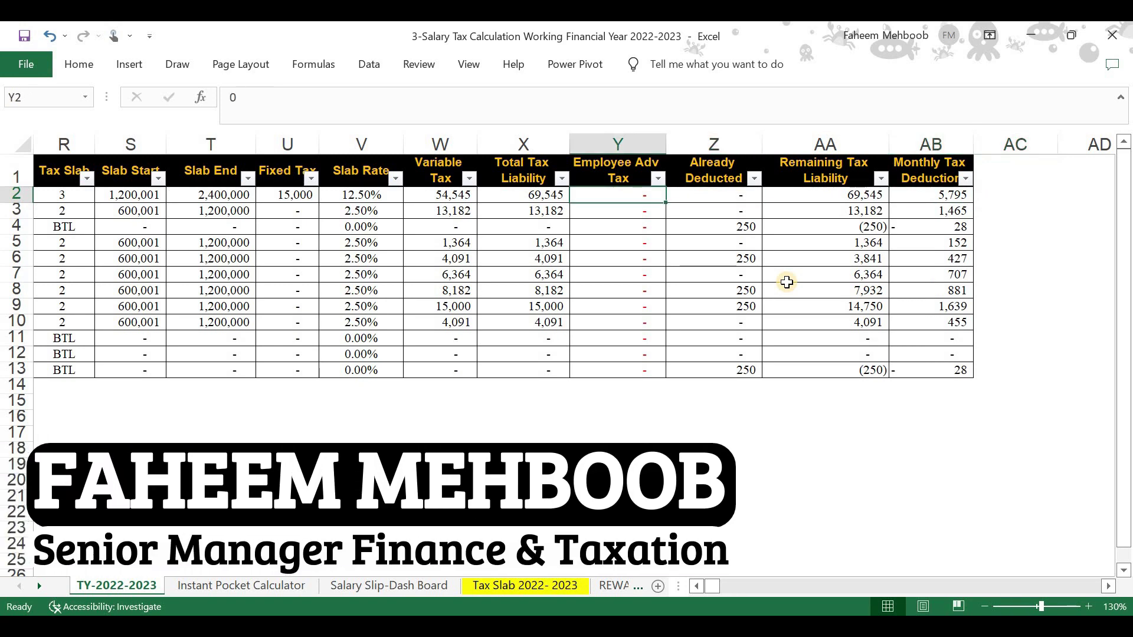
pyautogui.press('Right')
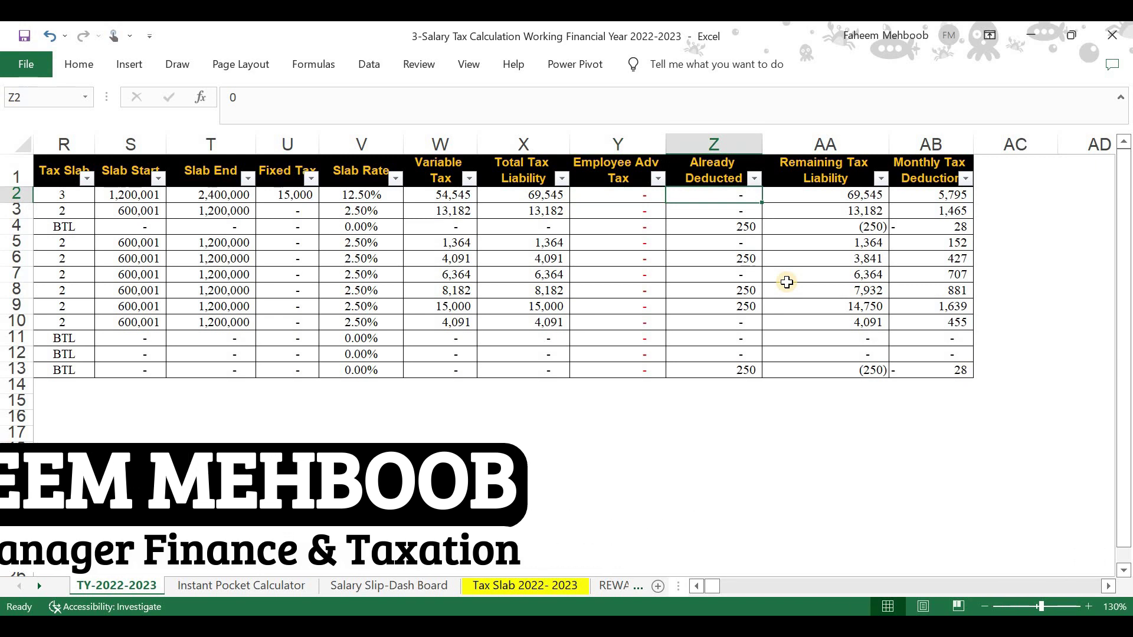
pyautogui.write('=5795')
pyautogui.press('Return')
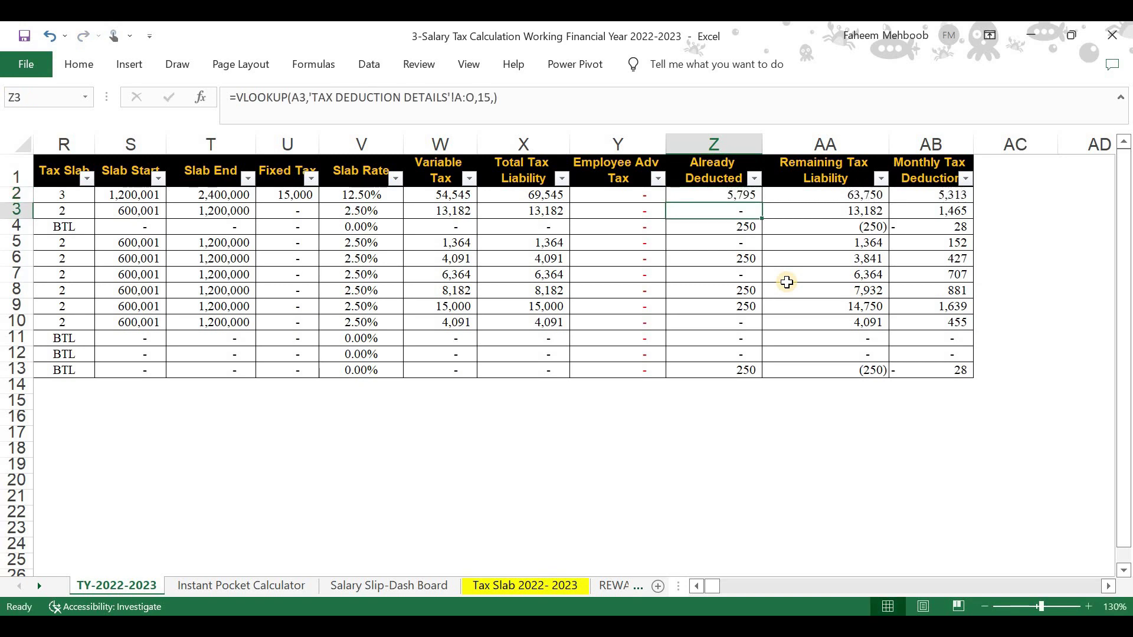
pyautogui.press('Up')
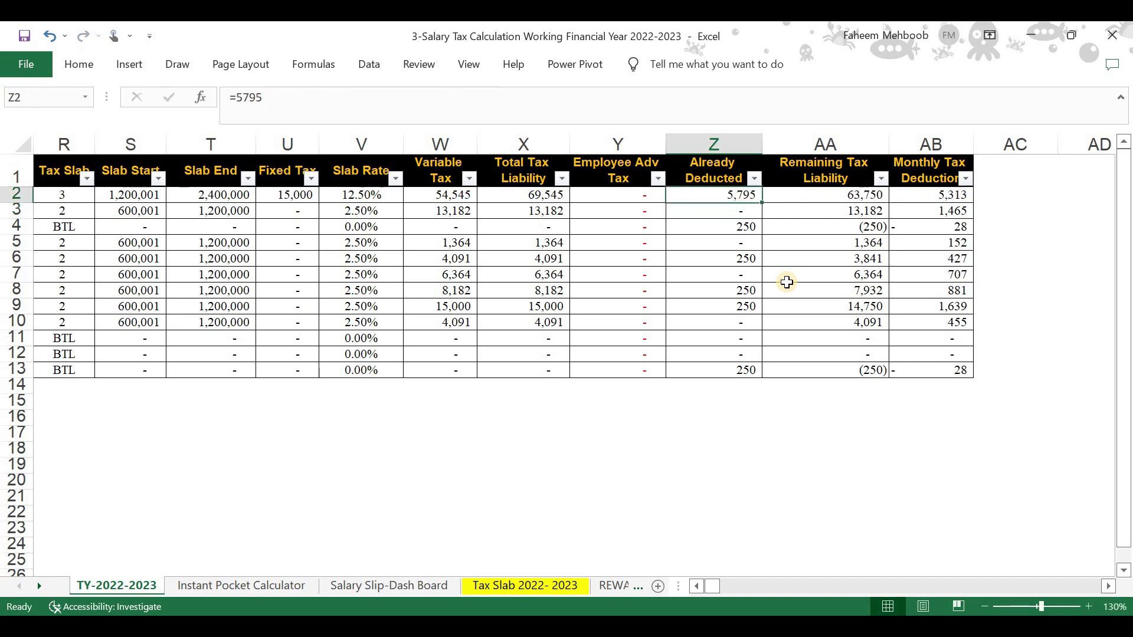
pyautogui.press('Left')
pyautogui.press('Left')
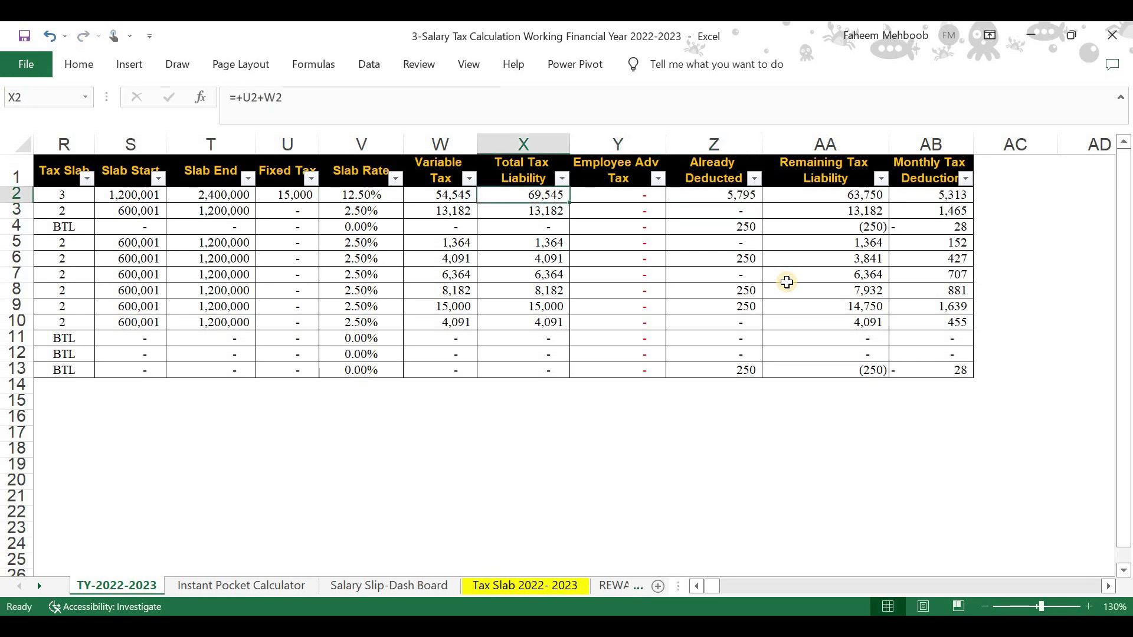
# Change AB2 to =AA2/11, spreading the remaining 63,750 at 5,795 monthly.
pyautogui.press('Right')
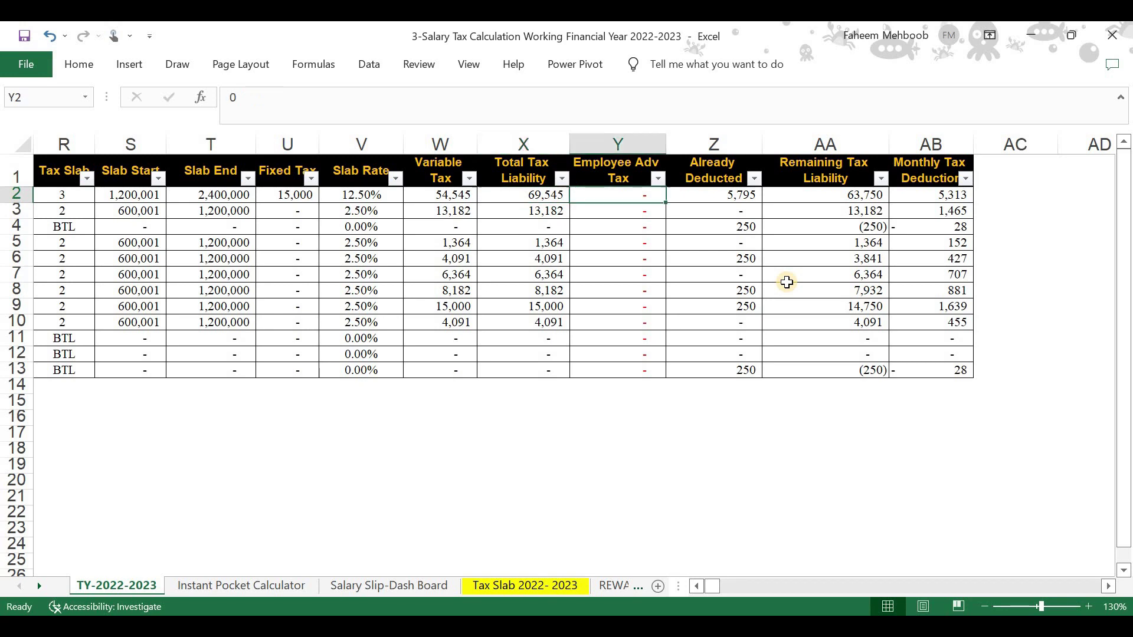
pyautogui.press('Right')
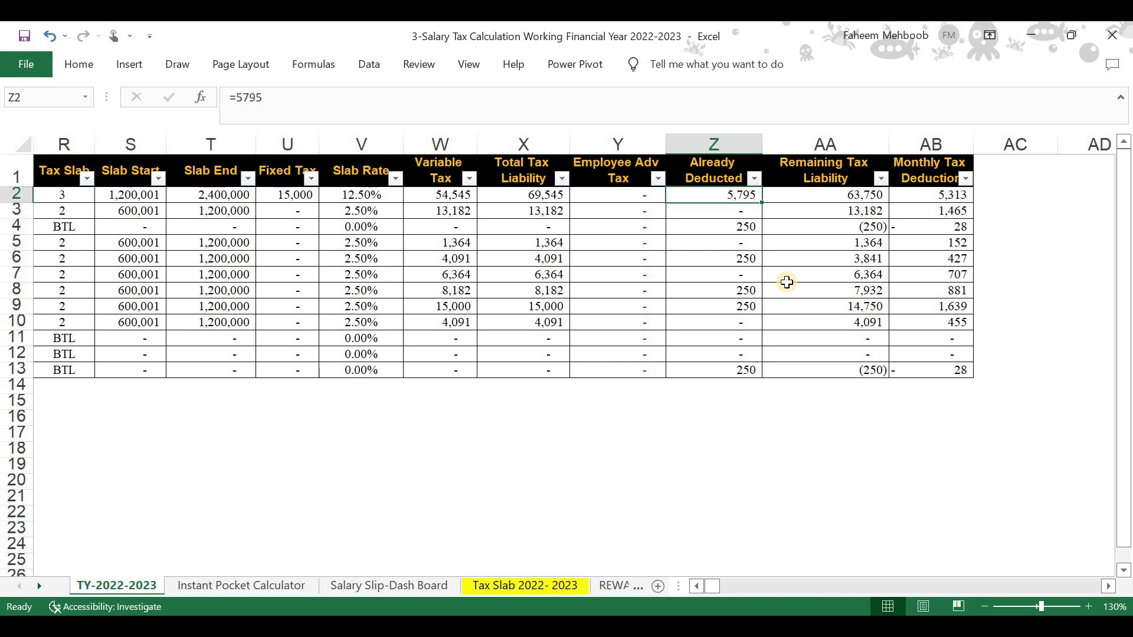
pyautogui.press('Right')
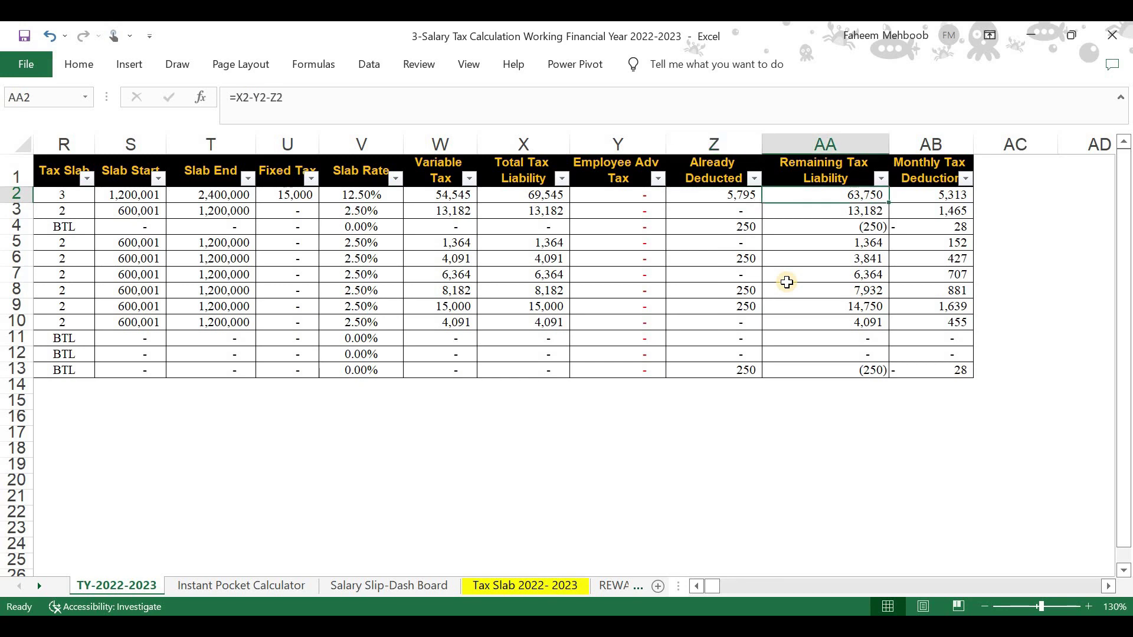
pyautogui.press('Right')
pyautogui.press('F2')
pyautogui.press('BackSpace')
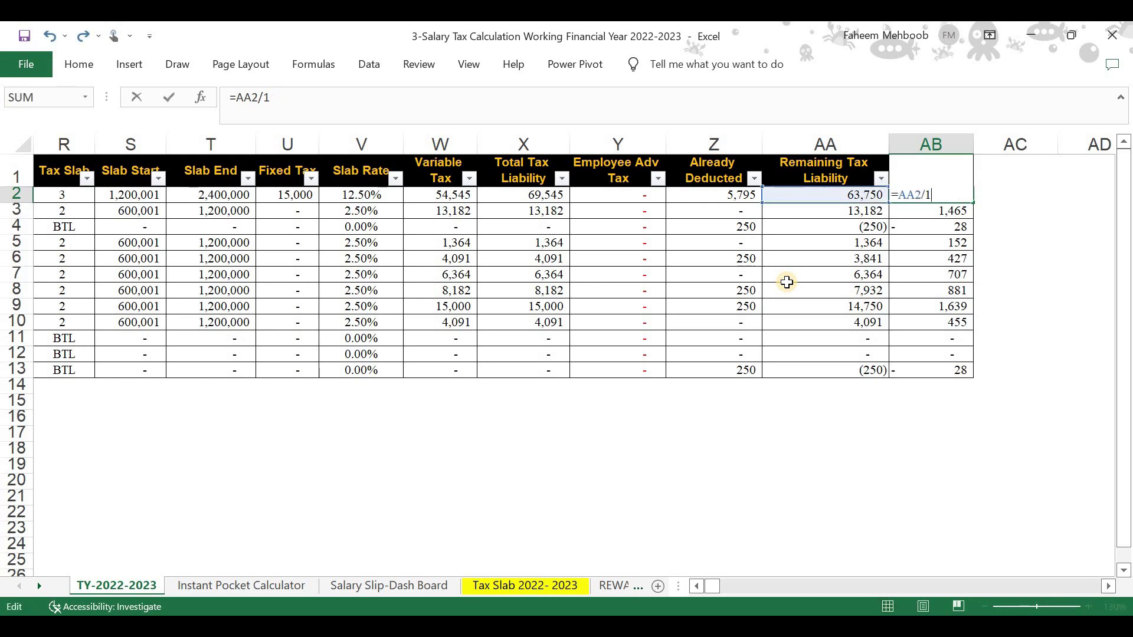
pyautogui.write('1')
pyautogui.press('Return')
pyautogui.press('Up')
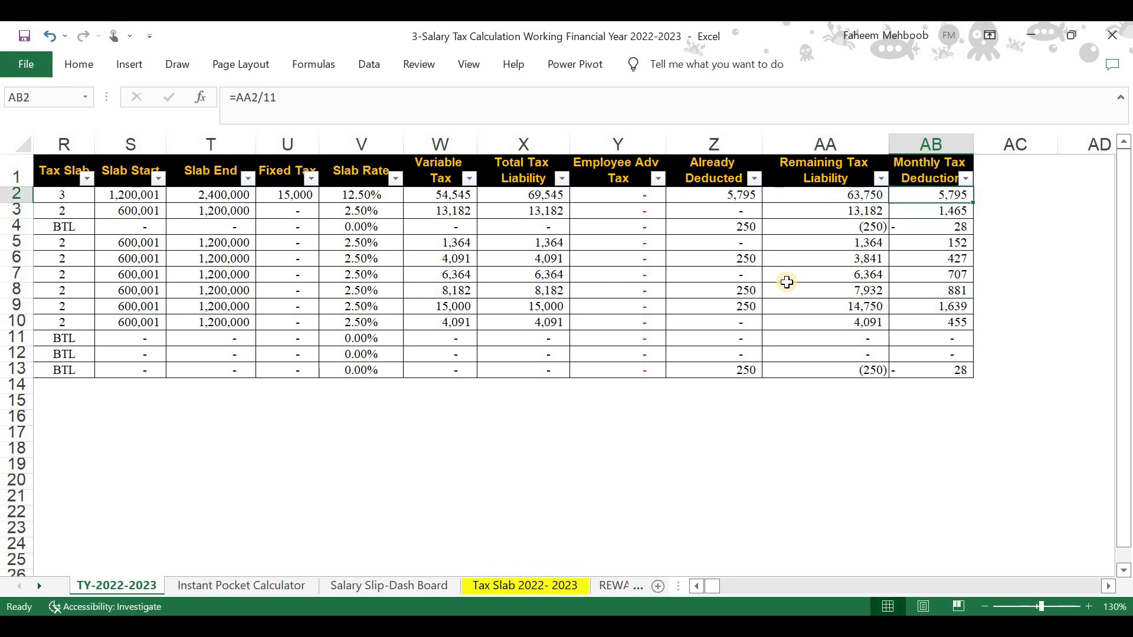
pyautogui.press('Left')
pyautogui.press('Left')
pyautogui.press('Left')
pyautogui.press('Left')
pyautogui.press('Left')
pyautogui.press('Left')
pyautogui.press('Left')
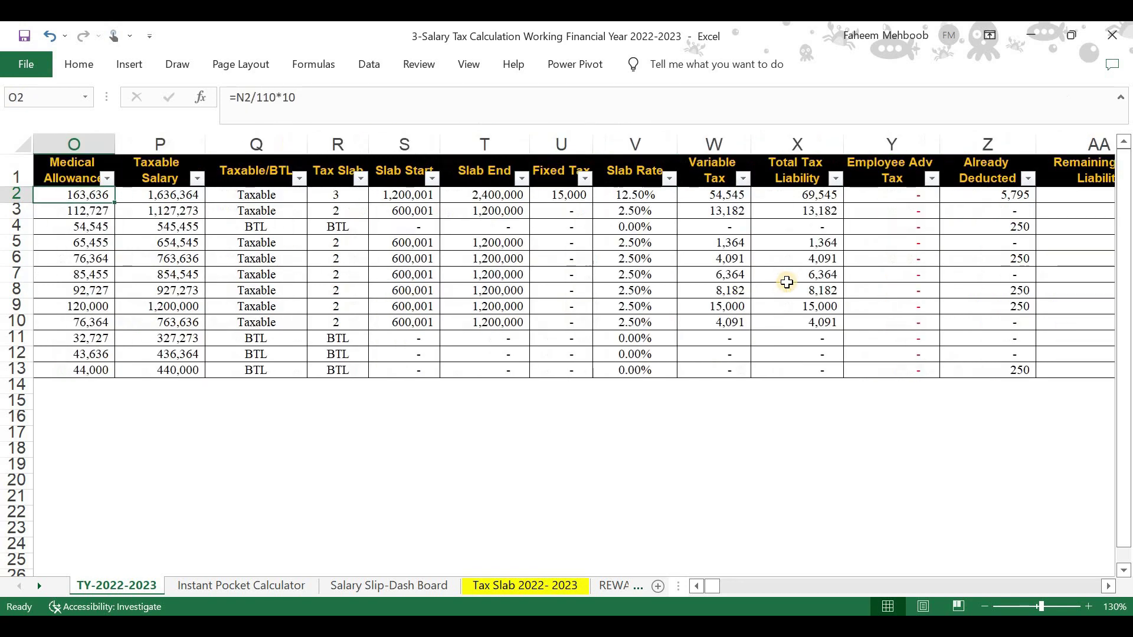
pyautogui.press('Left')
pyautogui.press('Left')
pyautogui.press('Left')
pyautogui.press('Left')
pyautogui.press('Left')
pyautogui.press('Left')
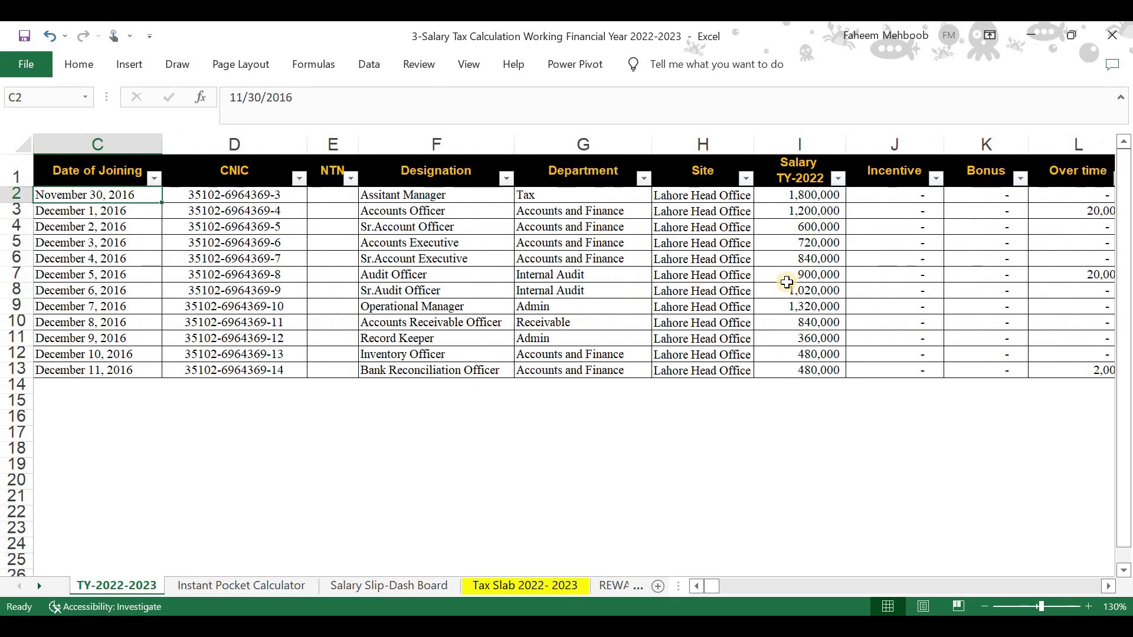
# Enter a 480,000 salary for the new employee in I14.
pyautogui.press('Right')
pyautogui.press('Right')
pyautogui.press('Right')
pyautogui.press('Right')
pyautogui.press('Right')
pyautogui.press('Right')
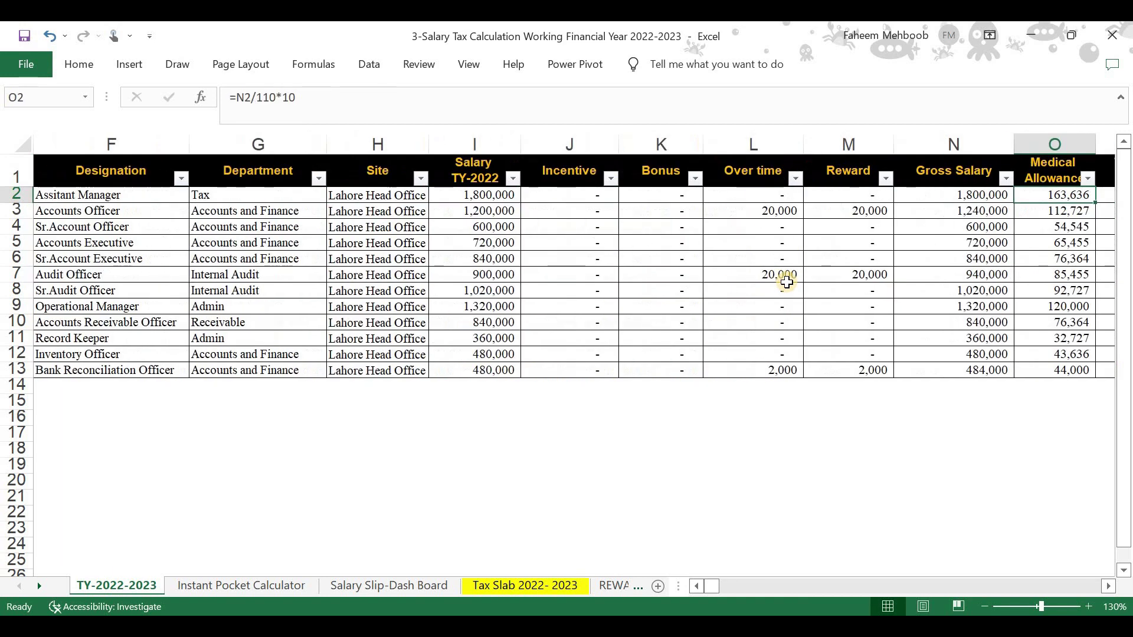
pyautogui.press('Right')
pyautogui.press('Left')
pyautogui.press('Left')
pyautogui.hotkey('ctrl', 'shift', 'Down')
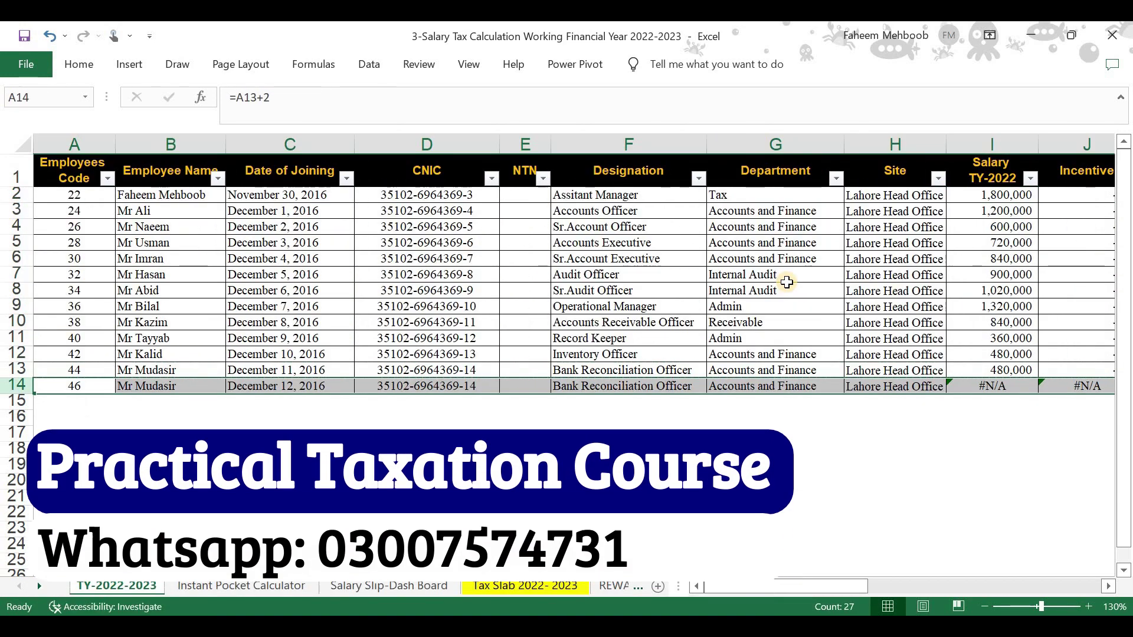
pyautogui.press('Right')
pyautogui.press('Right')
pyautogui.press('Right')
pyautogui.press('Right')
pyautogui.press('Right')
pyautogui.press('Right')
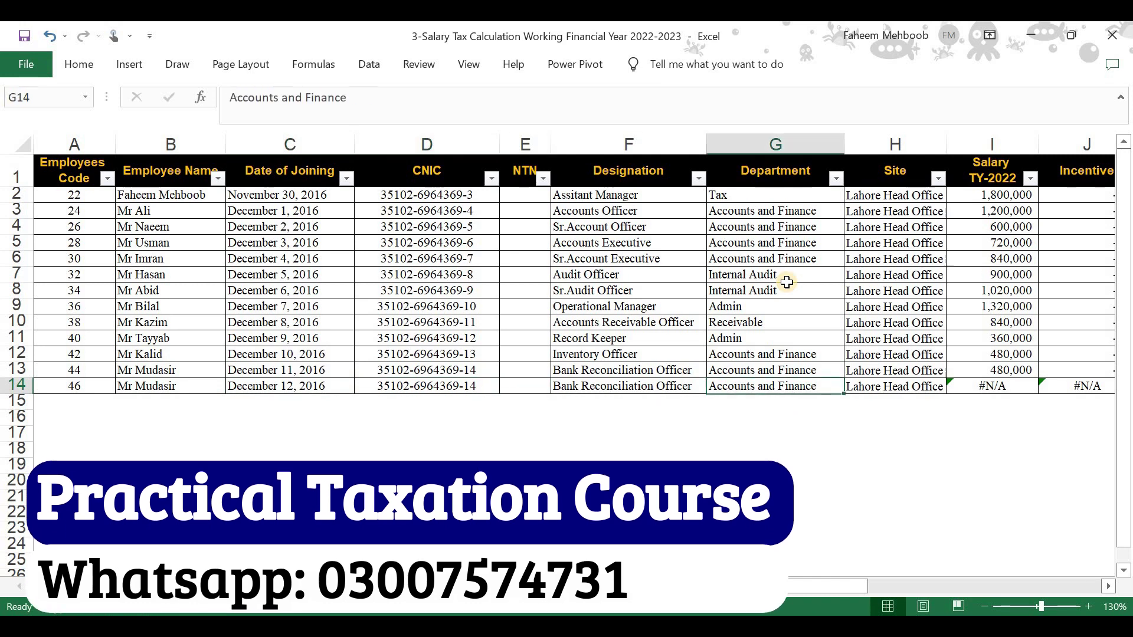
pyautogui.press('Right')
pyautogui.press('Right')
pyautogui.press('Right')
pyautogui.press('Right')
pyautogui.press('Right')
pyautogui.press('Left')
pyautogui.press('Left')
pyautogui.press('Left')
pyautogui.press('Left')
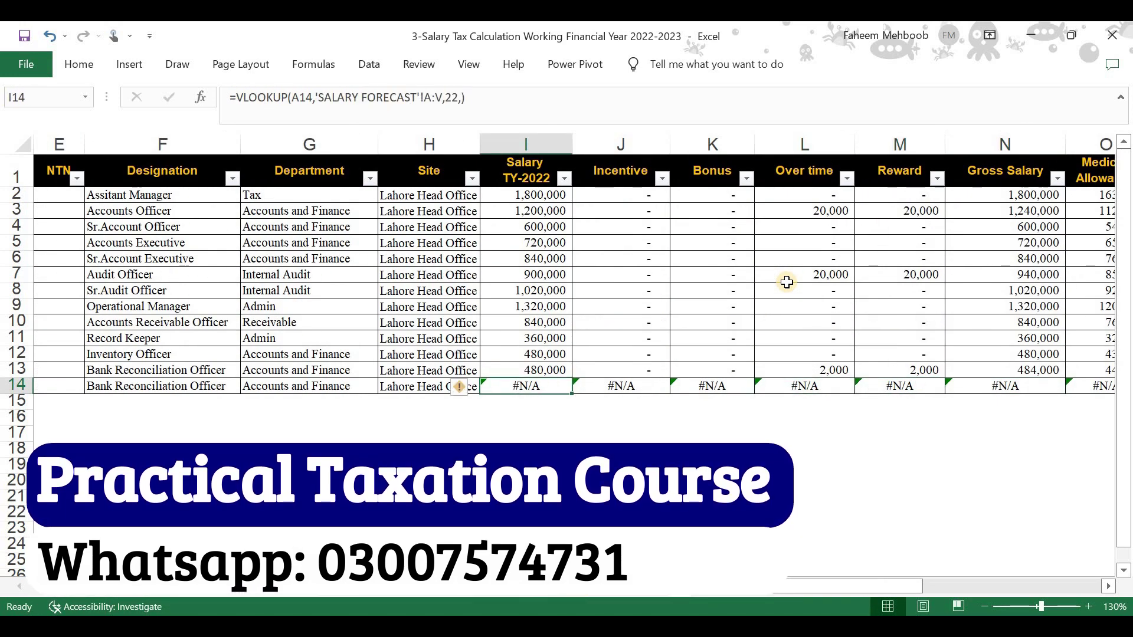
pyautogui.write('480,000')
pyautogui.press('Return')
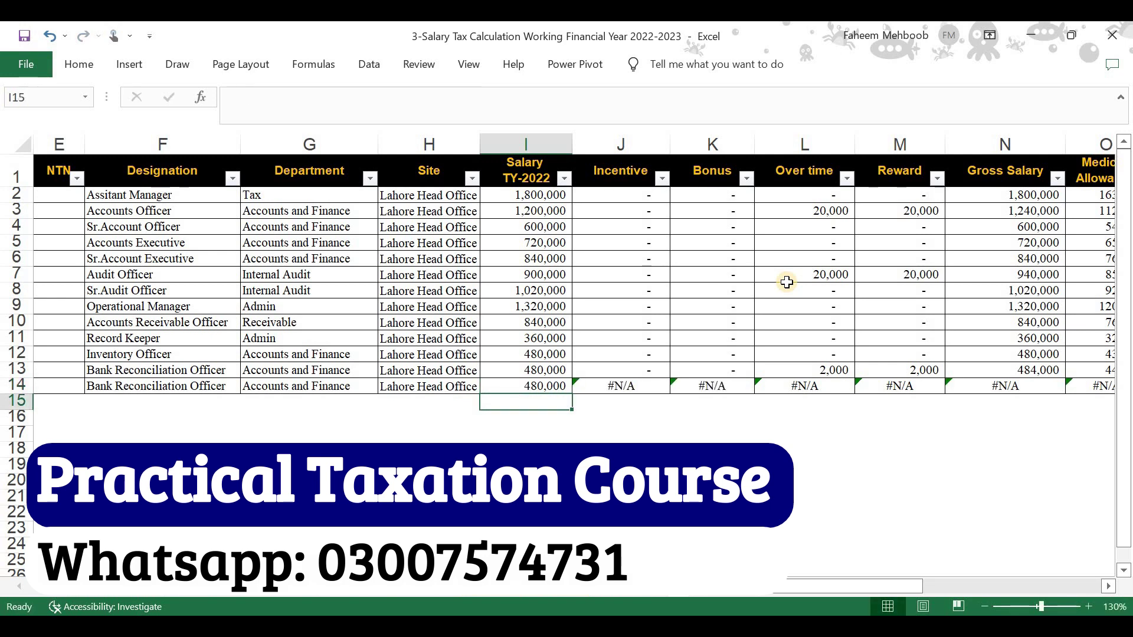
# Fill J14:M14 with 0 for incentive, bonus, overtime and reward.
pyautogui.press('Up')
pyautogui.press('Right')
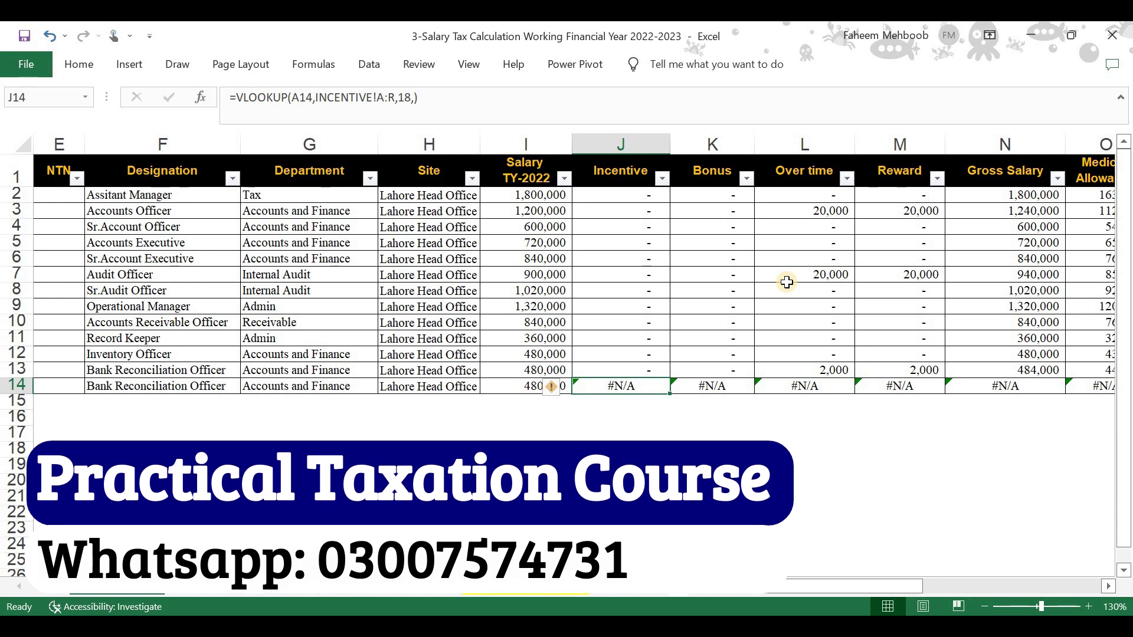
pyautogui.write('0')
pyautogui.press('Tab')
pyautogui.write('0')
pyautogui.press('Tab')
pyautogui.write('0')
pyautogui.press('Tab')
pyautogui.write('0')
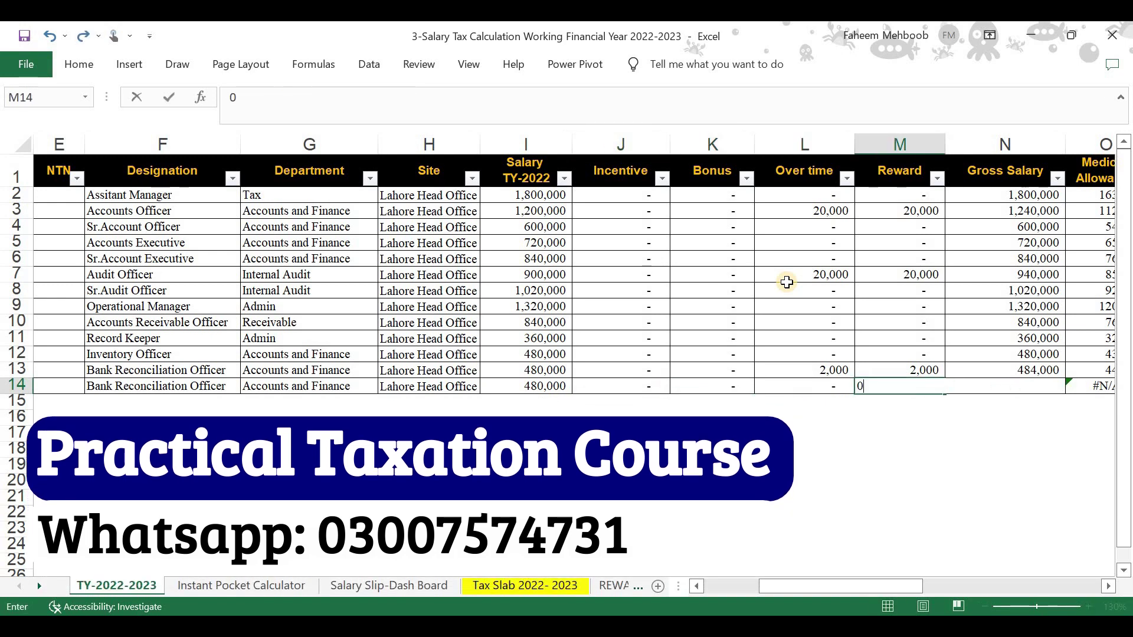
pyautogui.press('Tab')
# Check row 14's calculated columns, showing BTL and taxable salary 436,364.
pyautogui.press('Right')
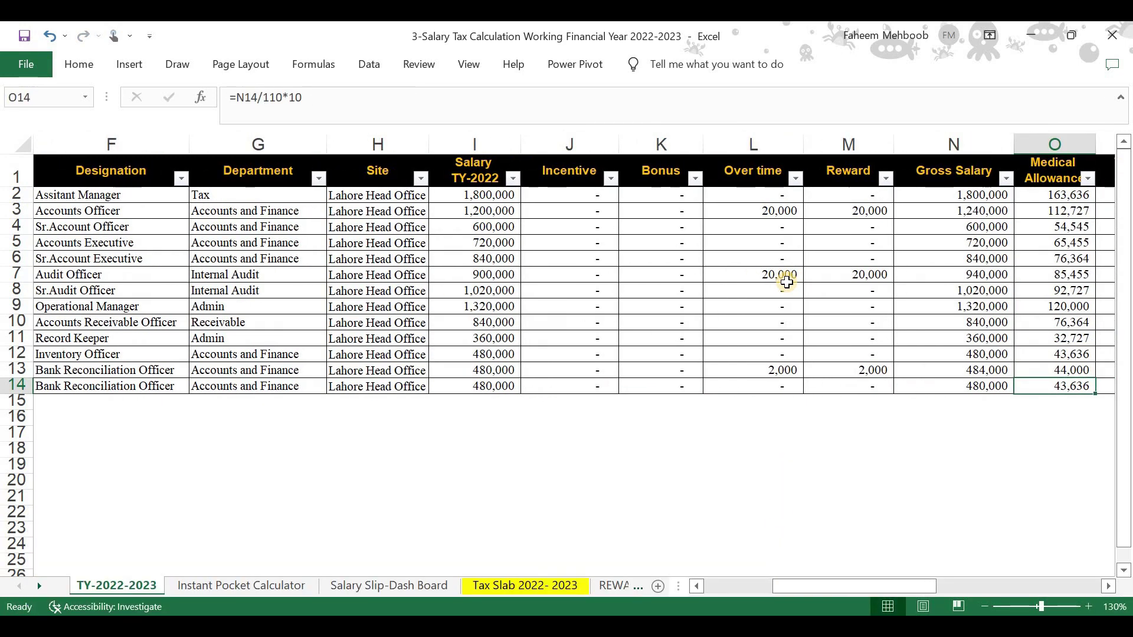
pyautogui.press('Right')
pyautogui.press('Right')
pyautogui.press('Right')
pyautogui.press('Right')
pyautogui.press('Right')
pyautogui.press('Right')
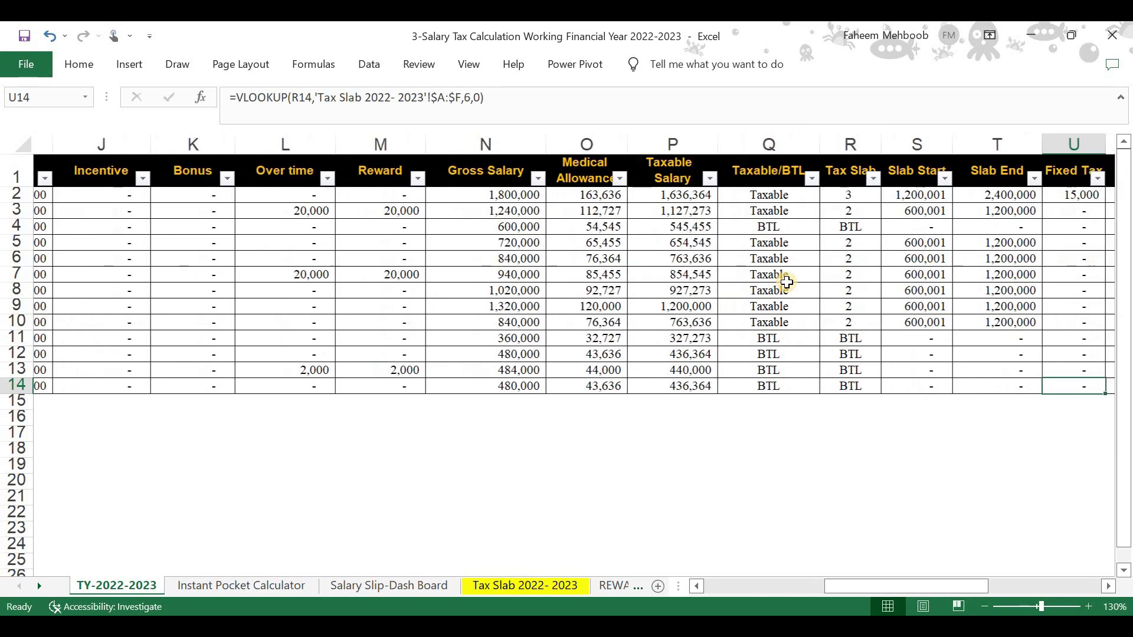
pyautogui.press('Right')
pyautogui.press('Right')
pyautogui.press('Left')
pyautogui.press('Left')
pyautogui.press('Left')
pyautogui.press('Left')
pyautogui.press('Left')
pyautogui.press('Left')
pyautogui.press('Left')
pyautogui.press('Left')
pyautogui.press('Left')
pyautogui.press('Left')
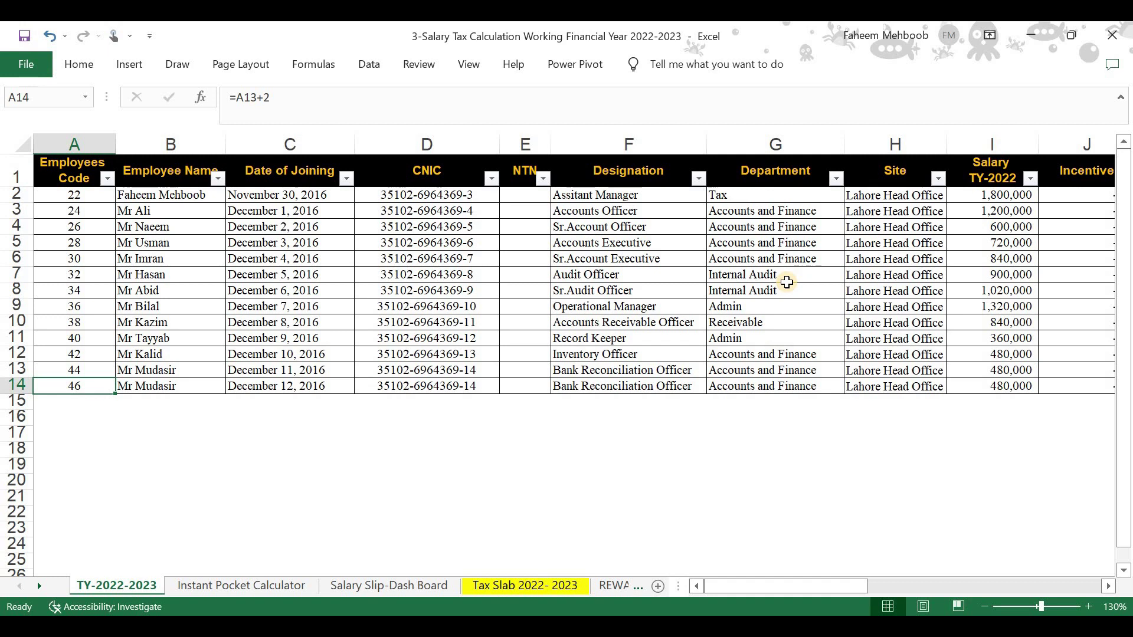